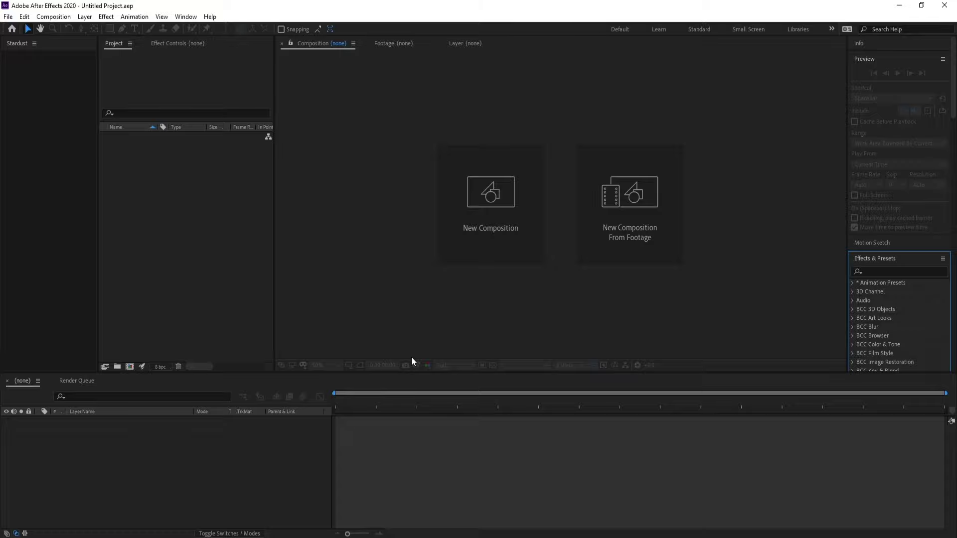
Step: Create a new 1920×1080 composition with the default settings
click(54, 16)
click(65, 28)
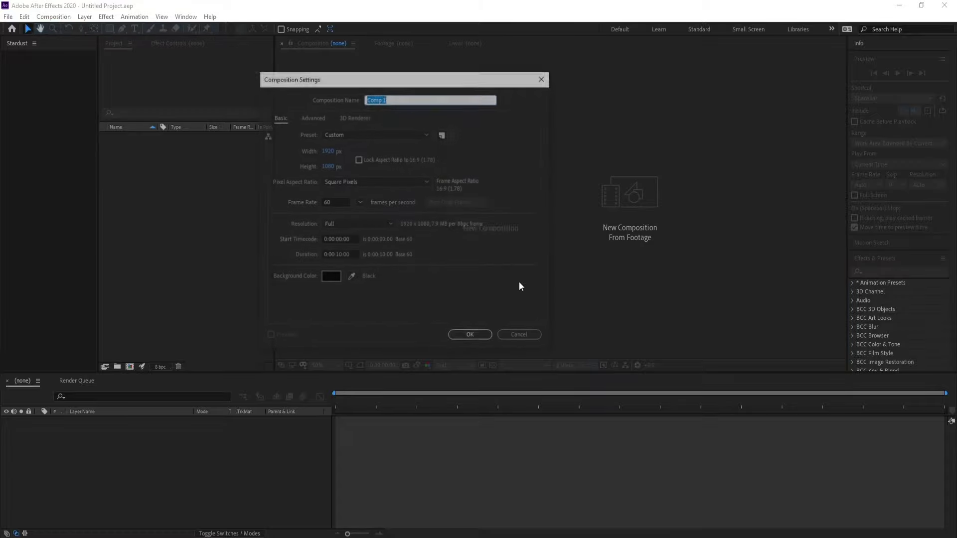
click(469, 336)
Step: Add a new solid layer named stardut
click(85, 16)
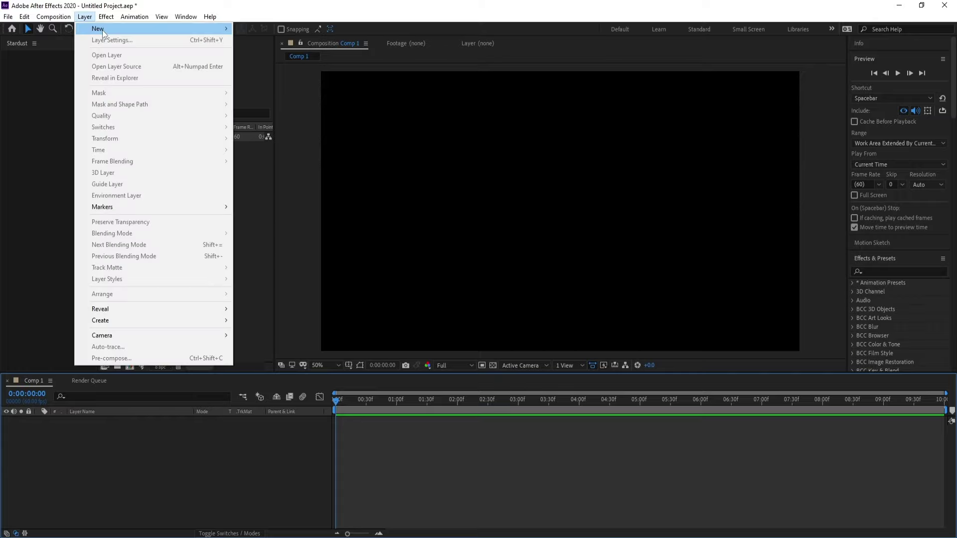
mouse_move(149, 29)
click(248, 42)
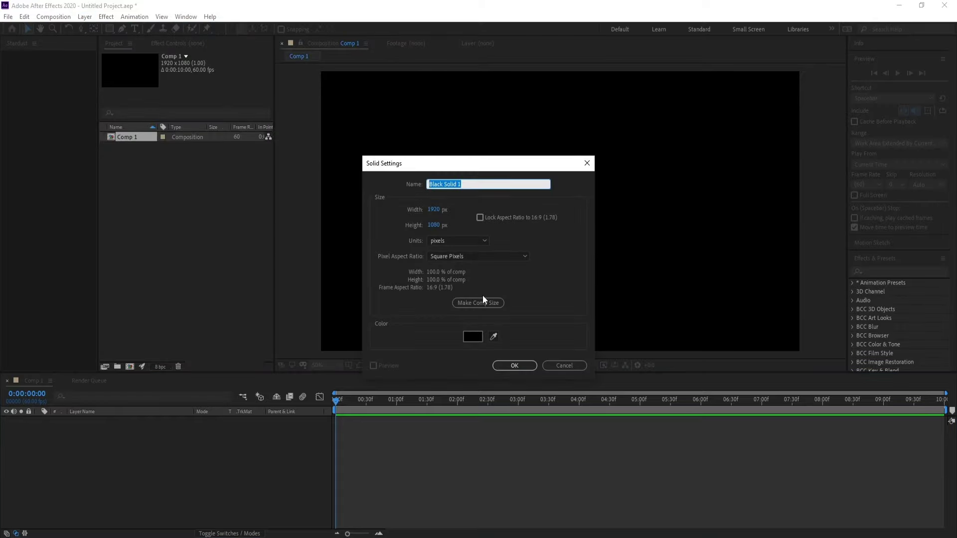
text(stardut)
key(Return)
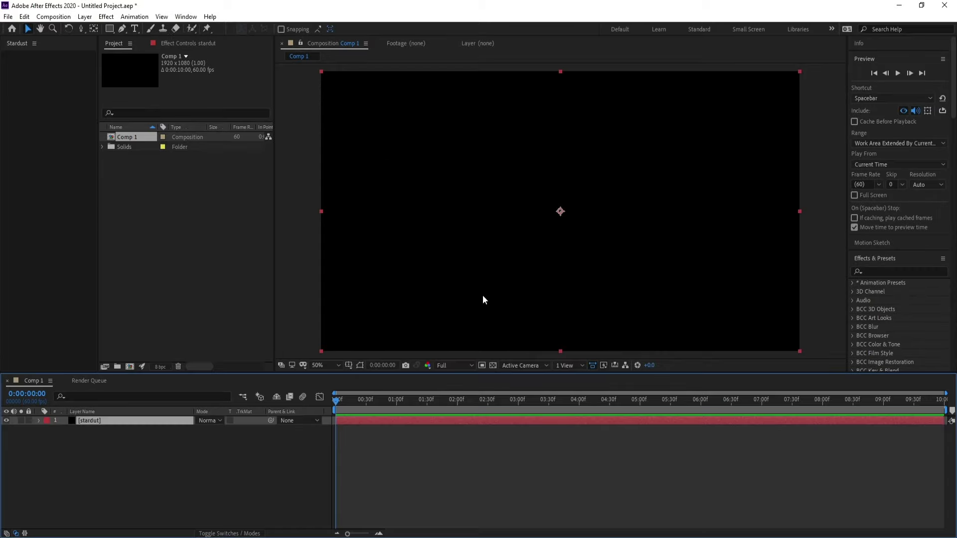
Step: Apply the Stardust effect to the stardut layer and scrub to 0:00:05:01 to see particles
click(895, 271)
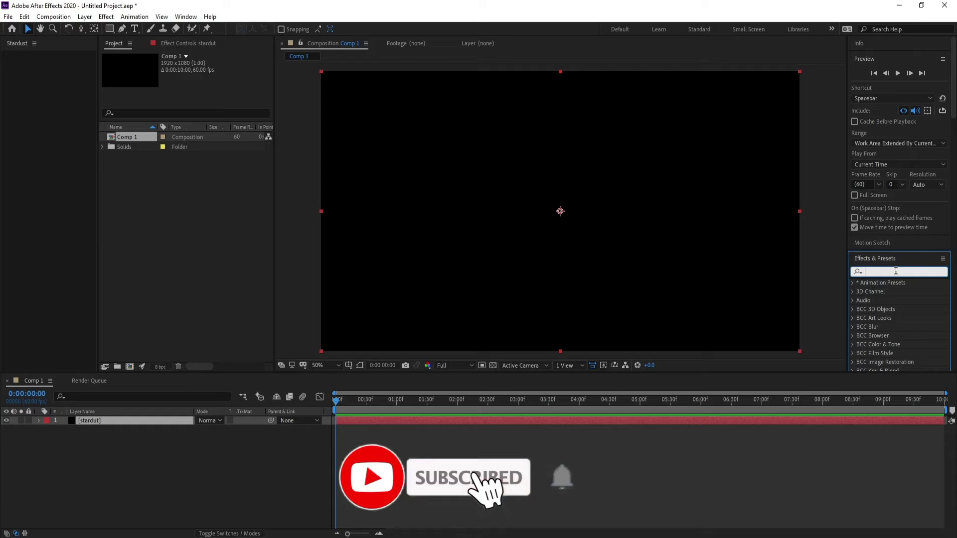
text(stardust)
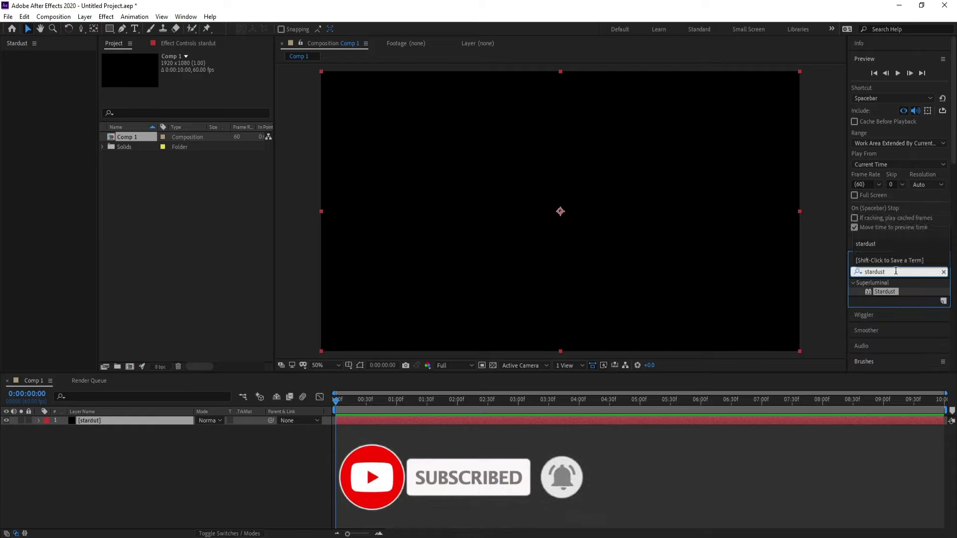
drag(884, 292, 582, 427)
drag(421, 400, 641, 400)
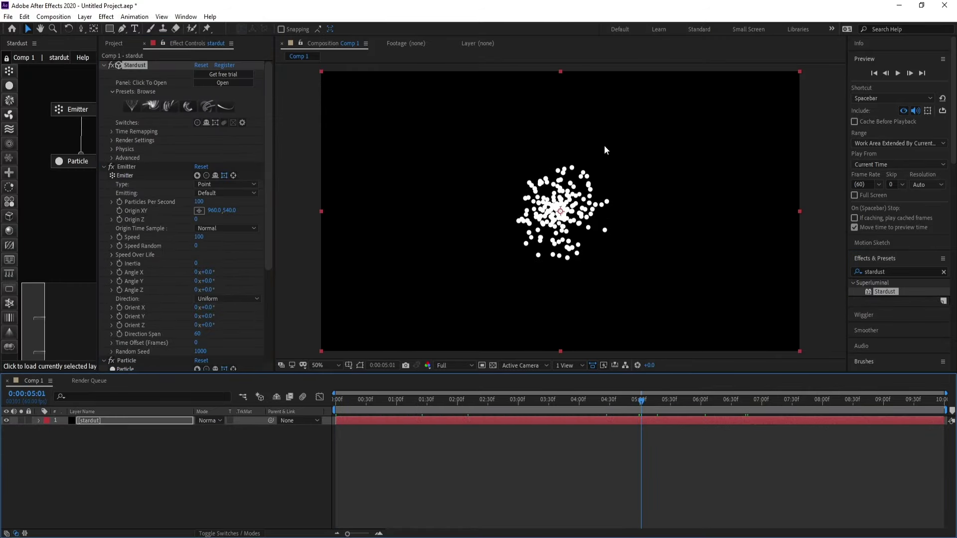
Step: Add a Point-type light named Point Light 1, then reselect the stardut layer
click(85, 16)
mouse_move(200, 29)
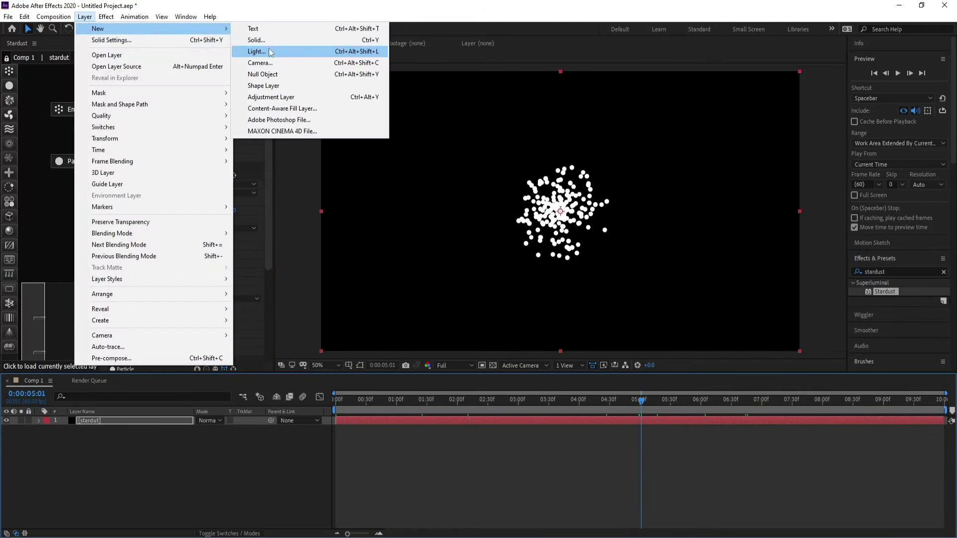
click(279, 54)
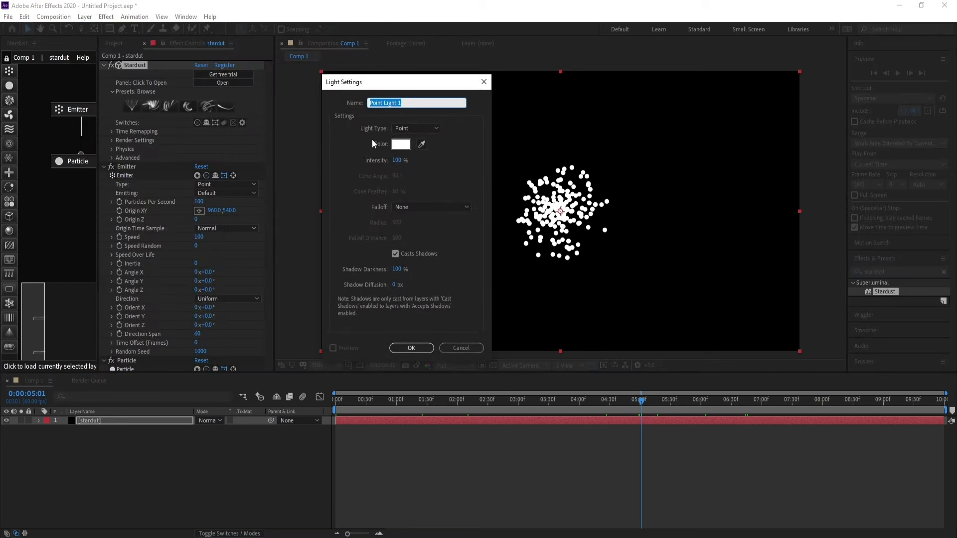
click(404, 129)
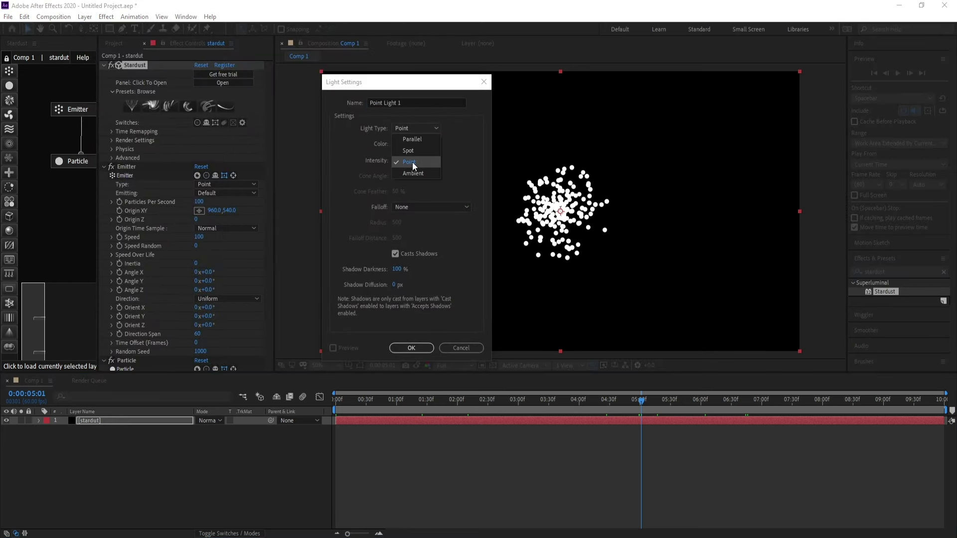
click(412, 162)
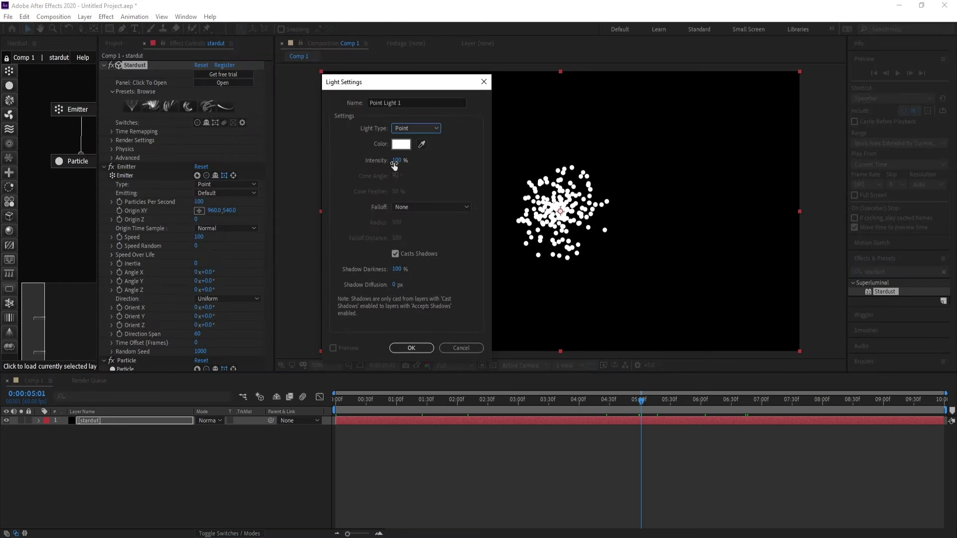
click(412, 348)
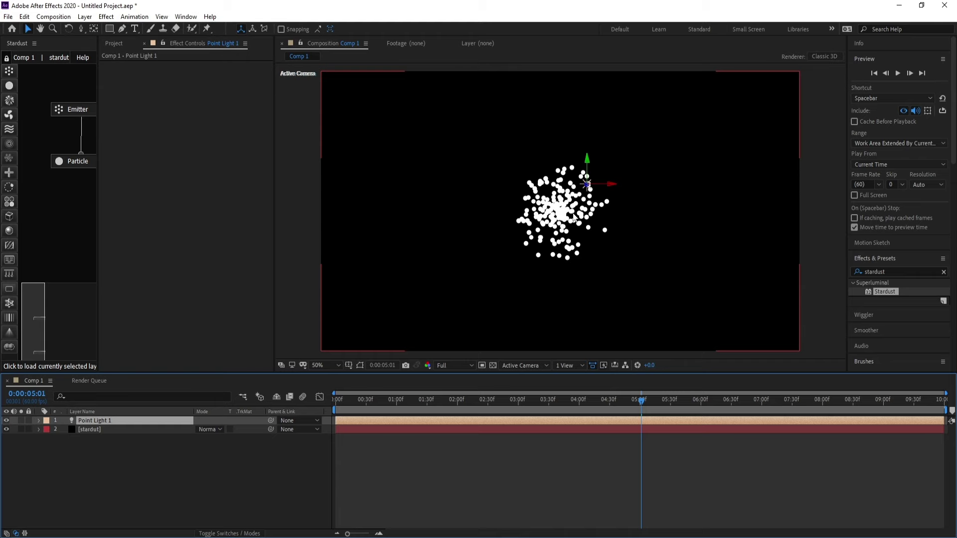
click(130, 434)
Step: Reveal Position on stardut and Point Light 1, and set X 960, Y 540
click(137, 428)
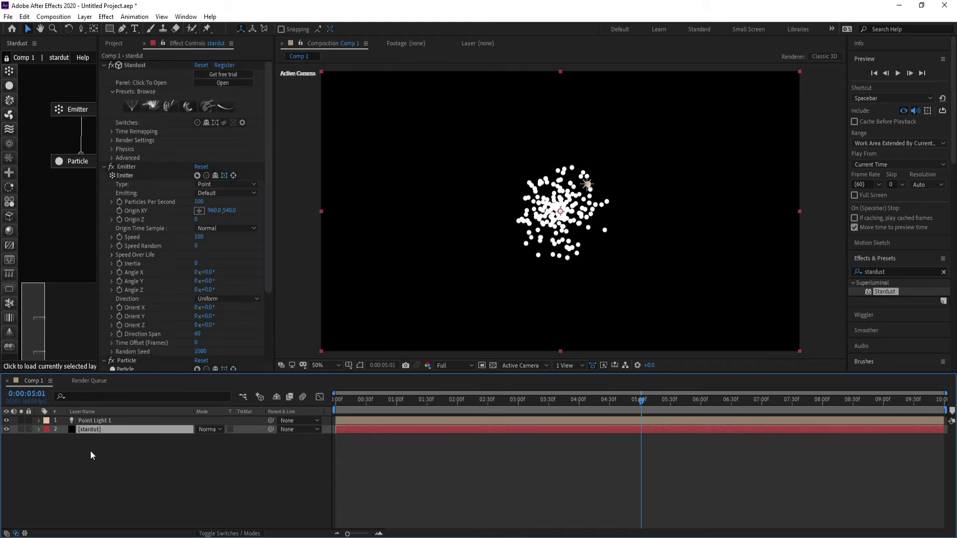
key(p)
click(99, 421)
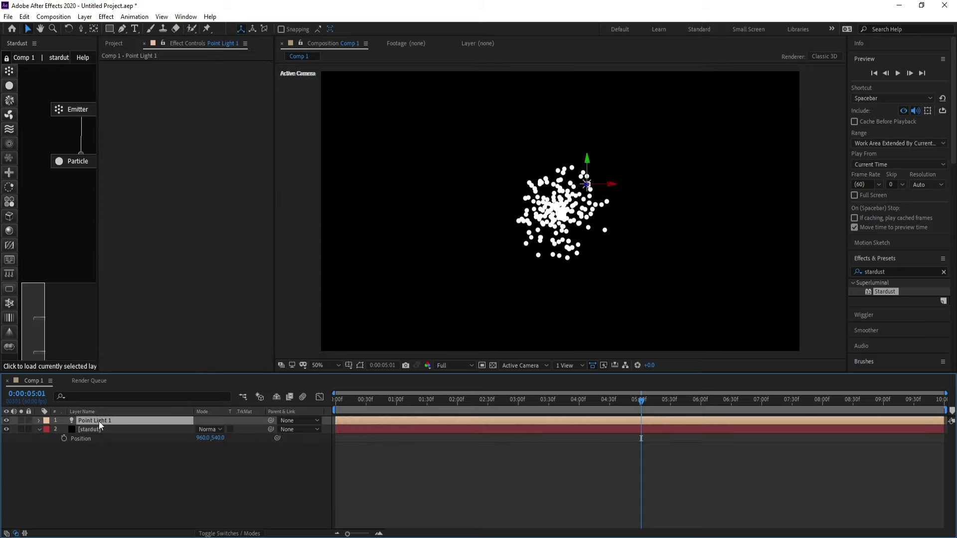
key(p)
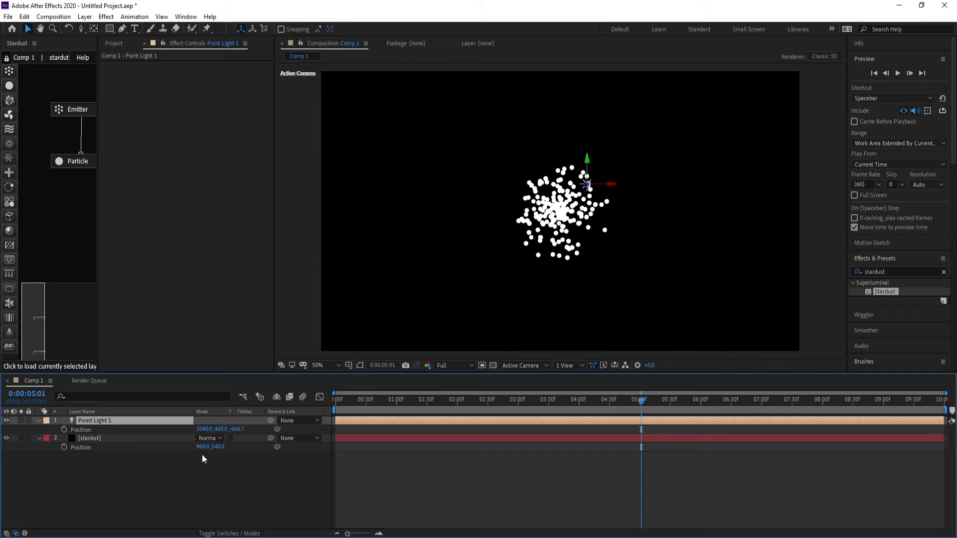
click(202, 447)
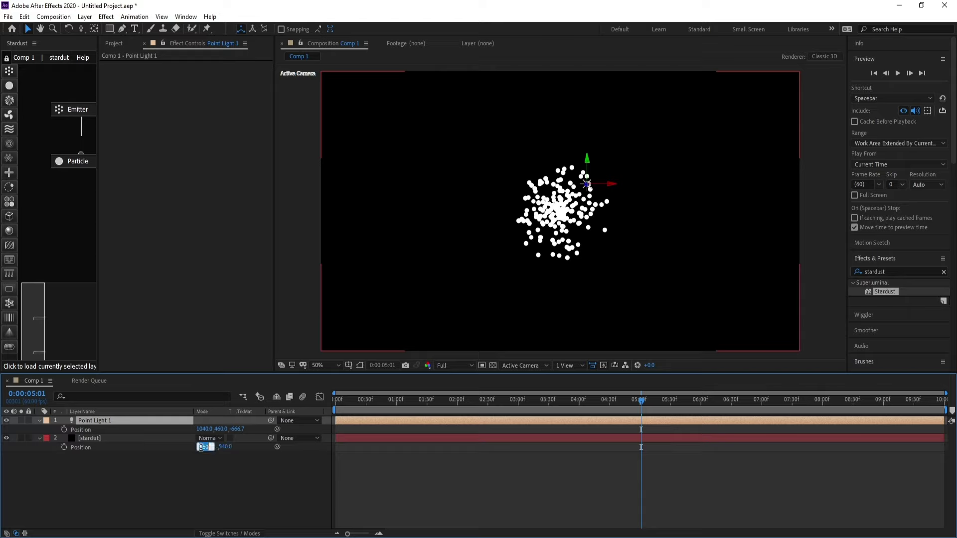
key(Tab)
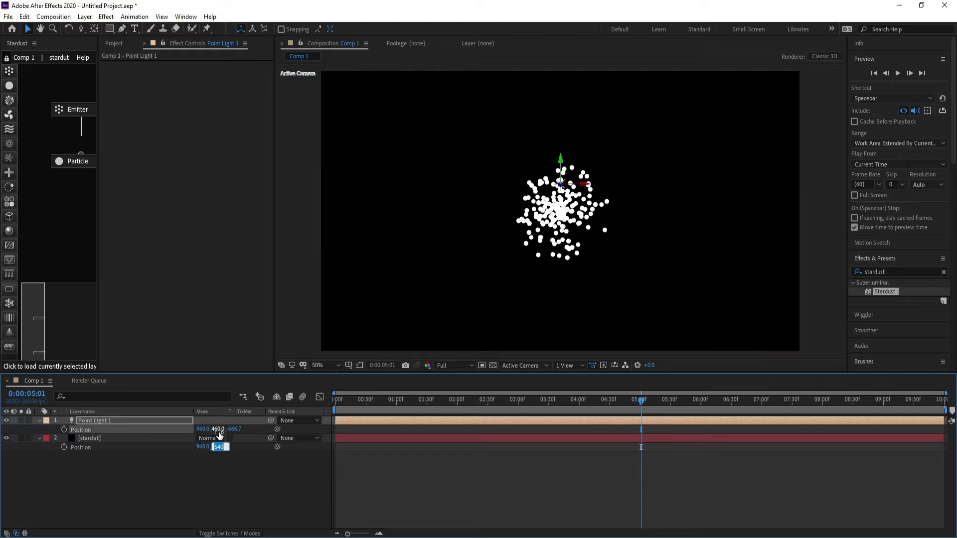
key(Return)
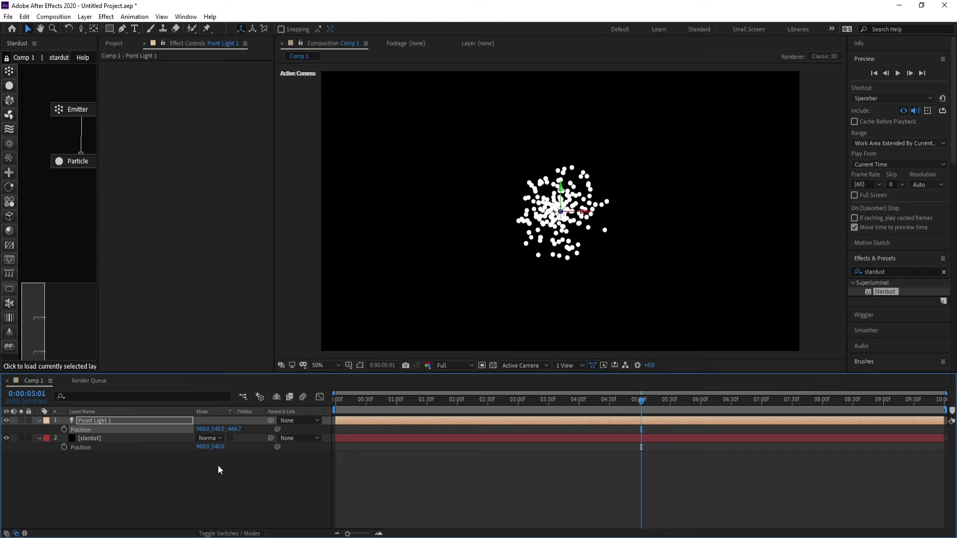
Step: Set the light's Z position to 0 and record a Position keyframe at 0:00:09:20
click(236, 429)
text(0)
drag(642, 399, 904, 405)
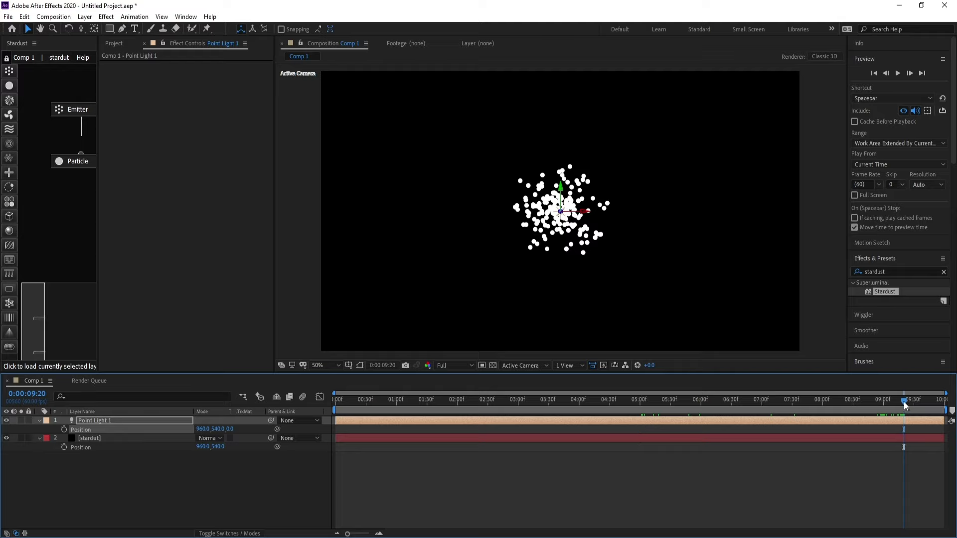
click(64, 429)
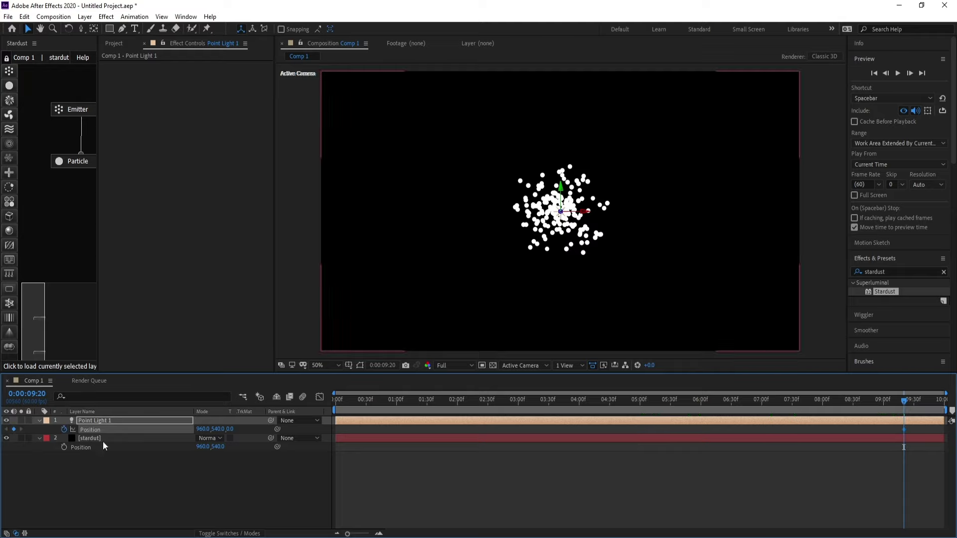
Step: At 0:00, move Point Light 1 to the frame's left edge (X -206) and preview its movement
drag(397, 401, 3, 412)
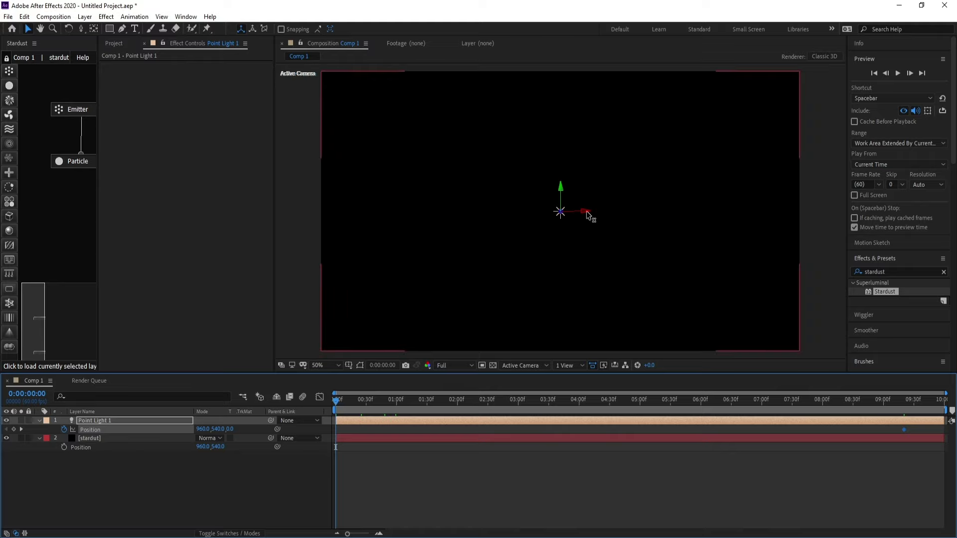
drag(571, 213, 299, 220)
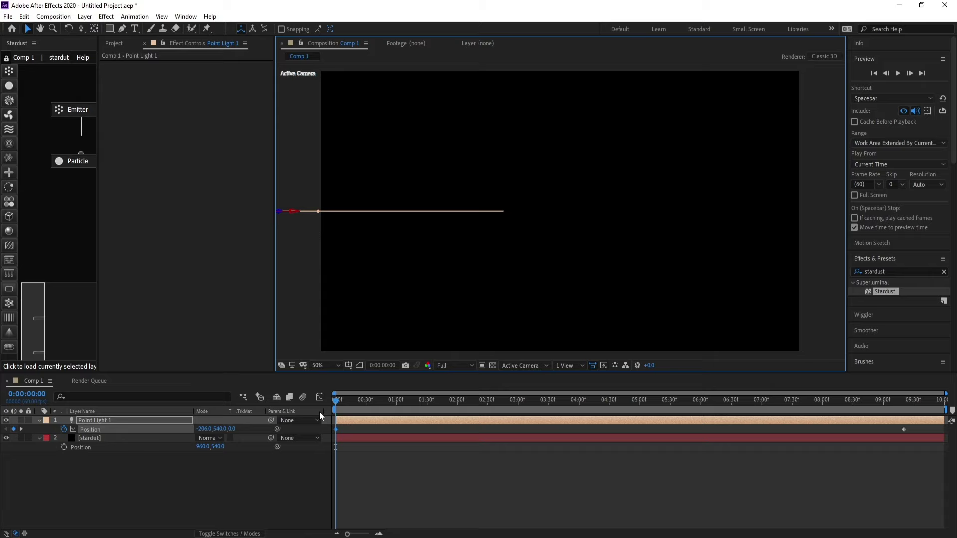
drag(381, 399, 577, 401)
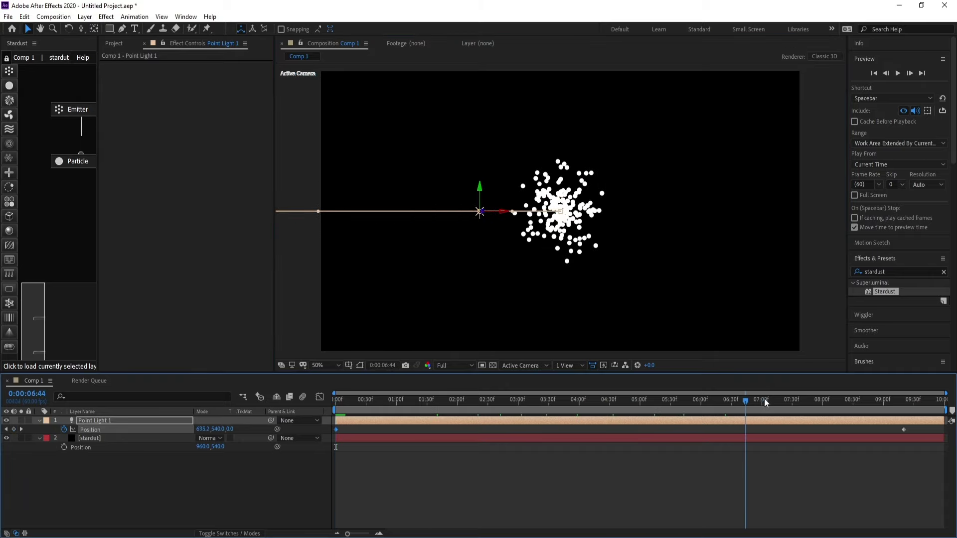
Step: Set the stardut layer's Stardust Emitter Type to Light and preview particles following it
click(94, 439)
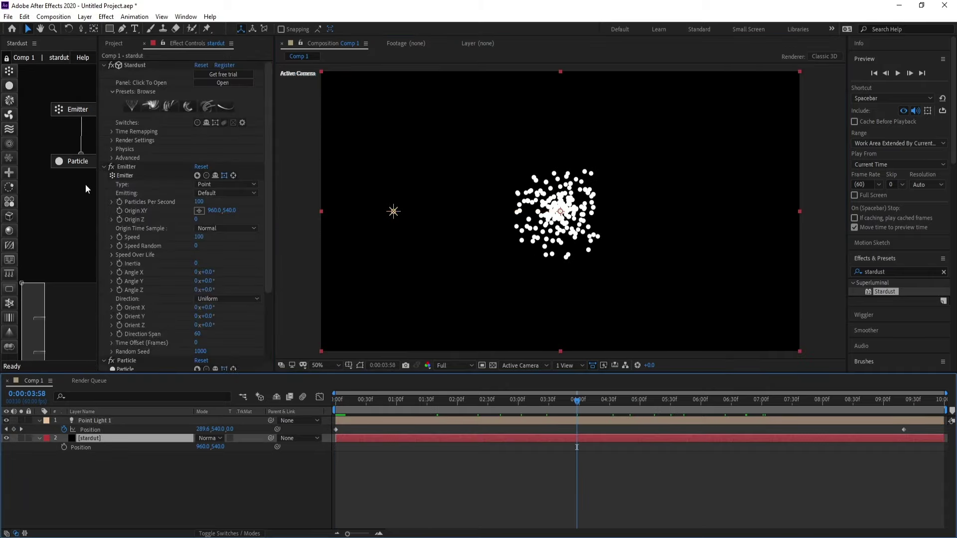
click(217, 184)
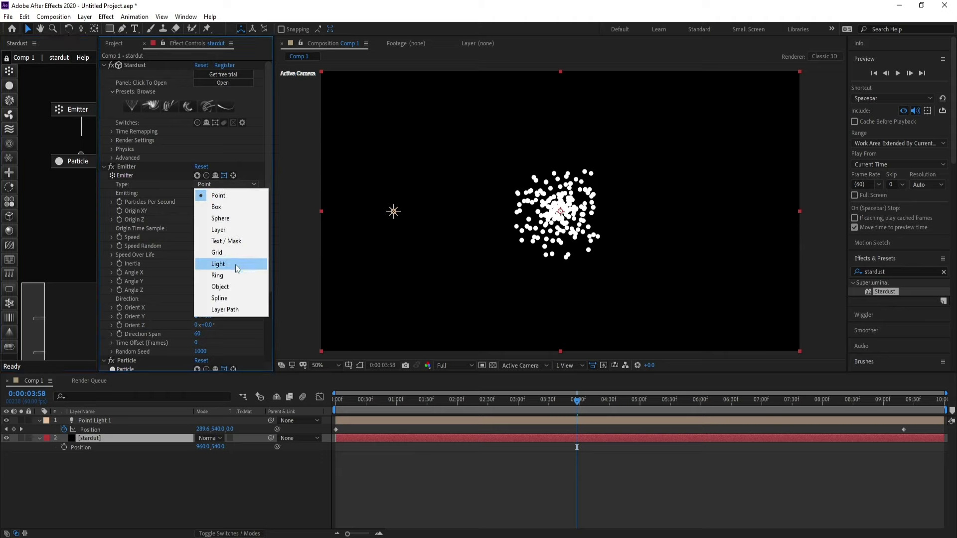
click(220, 263)
mouse_move(580, 406)
mouse_down()
mouse_move(852, 422)
mouse_move(776, 421)
mouse_up()
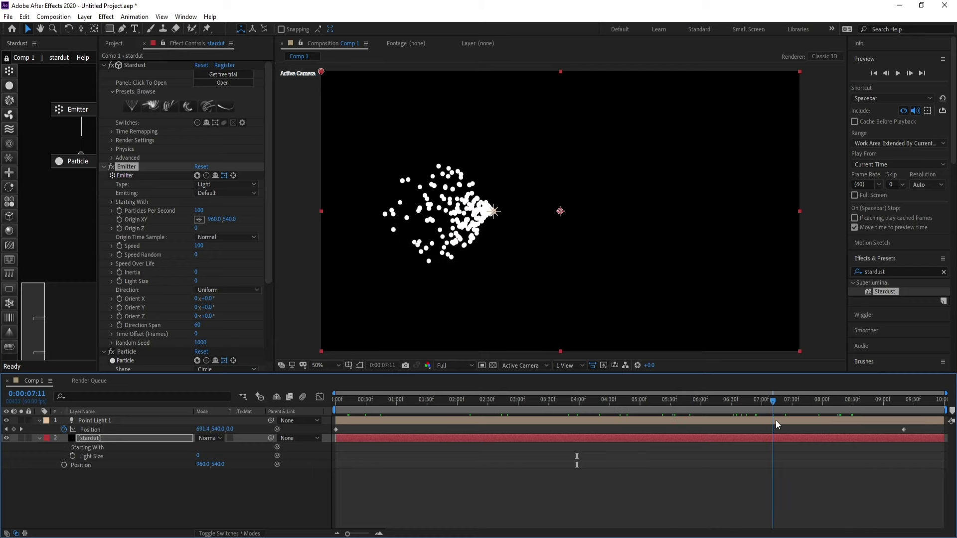
click(85, 16)
Step: Add a Null 1 layer above Point Light 1 and parent the light to it
mouse_move(209, 29)
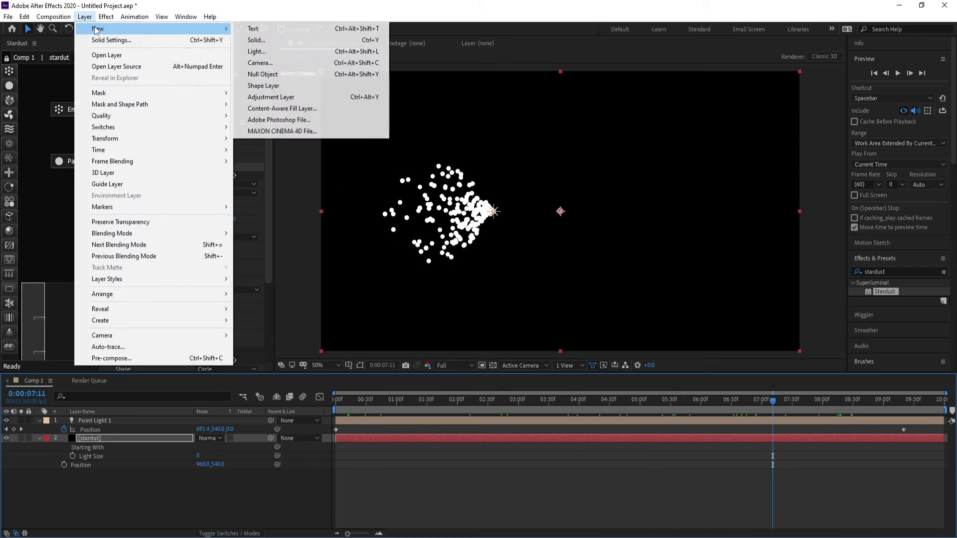
click(272, 74)
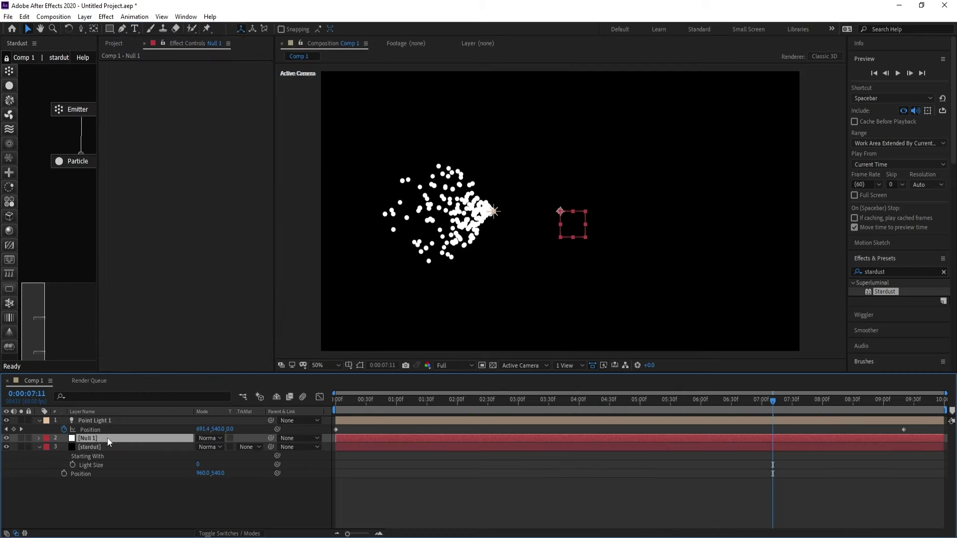
drag(102, 438, 111, 418)
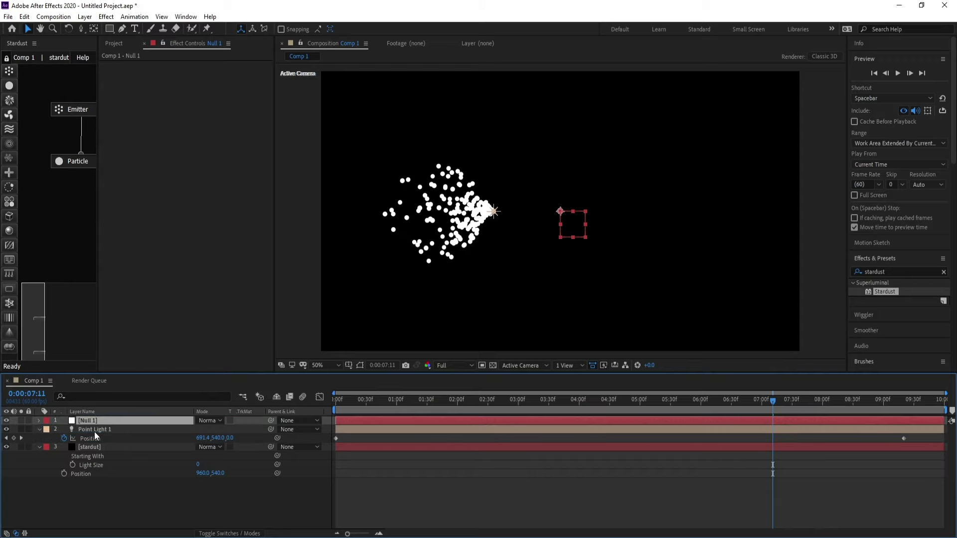
click(95, 431)
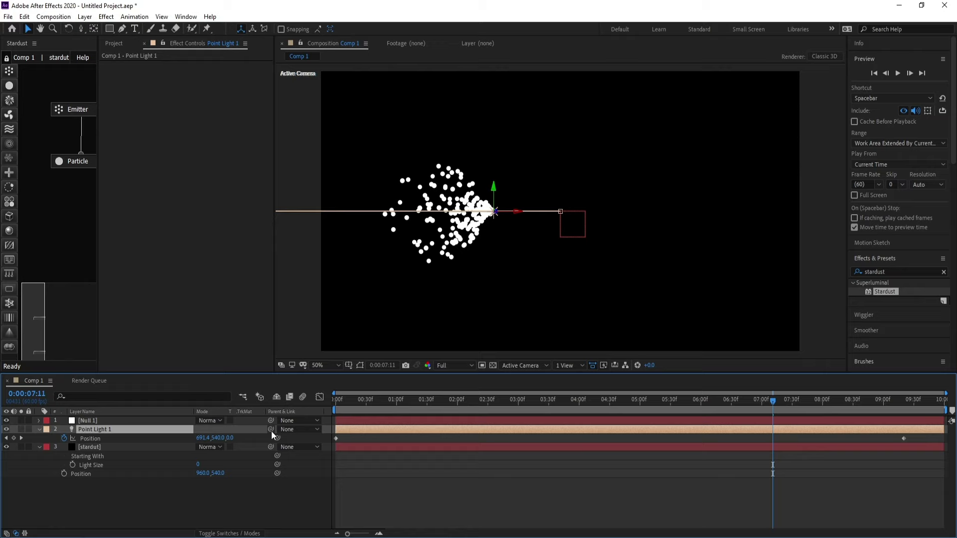
drag(271, 431, 80, 425)
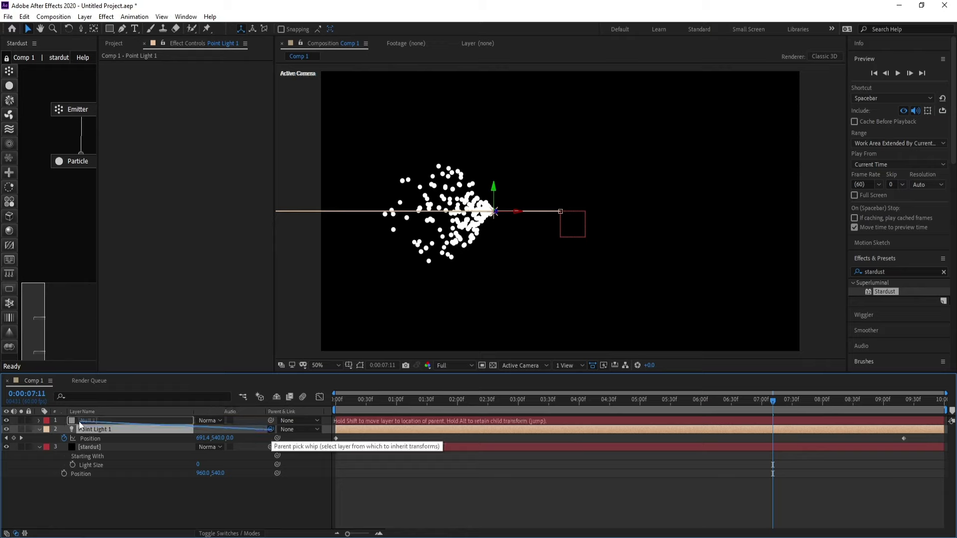
drag(79, 424, 79, 425)
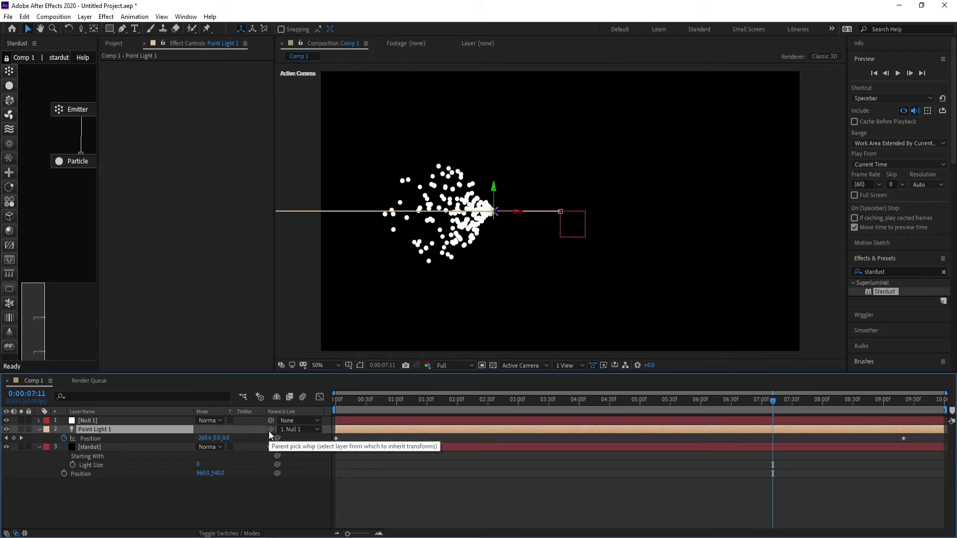
click(109, 421)
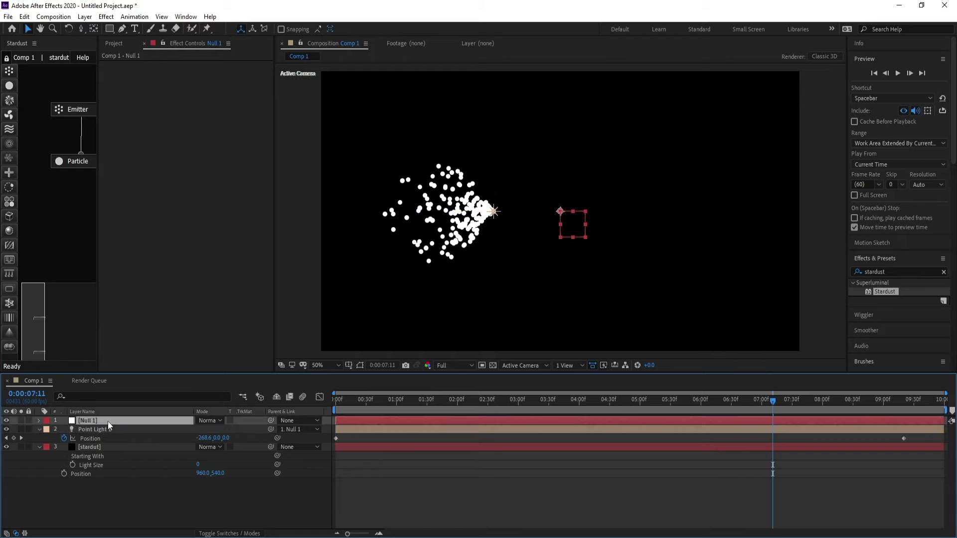
Step: Keyframe Null 1's Rotation from 0x at the start to 2x at 9:20, then scrub to preview
key(r)
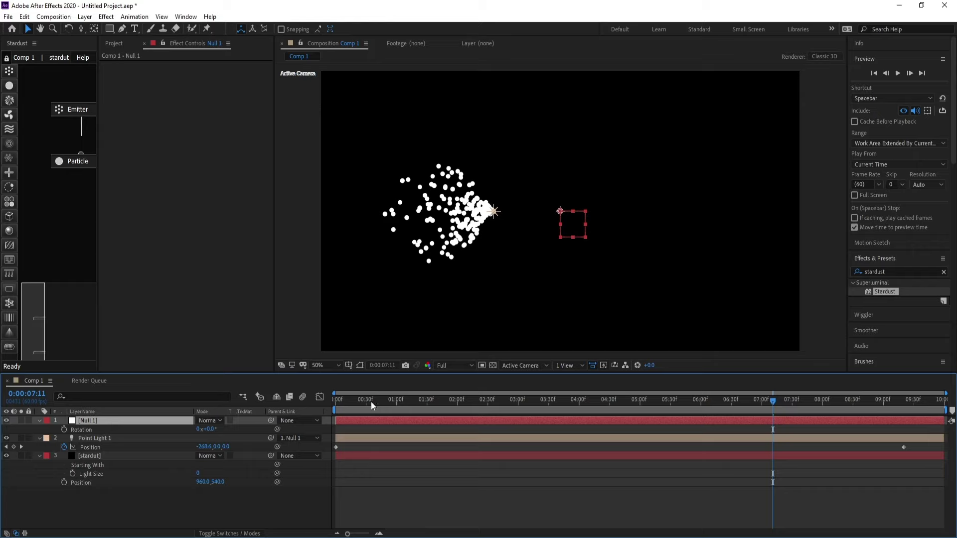
key(Home)
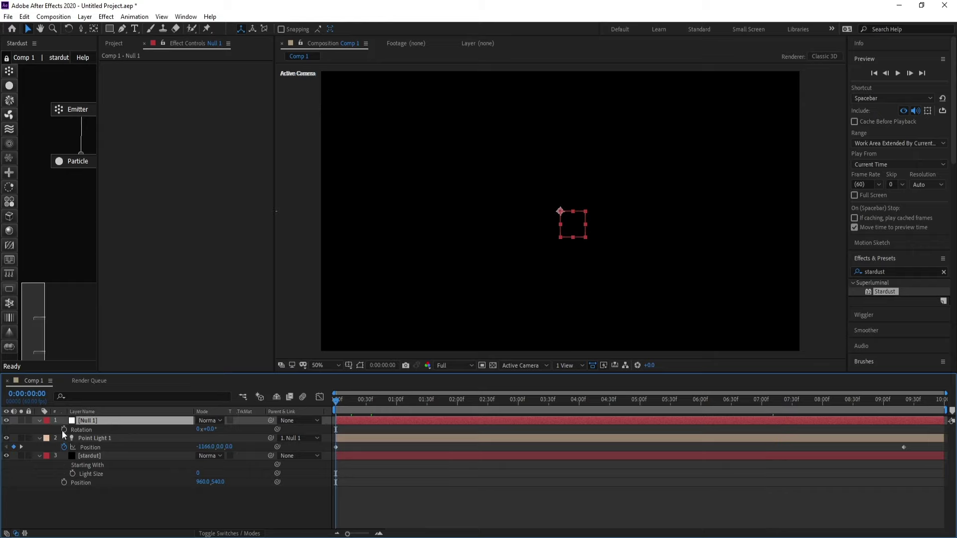
click(64, 430)
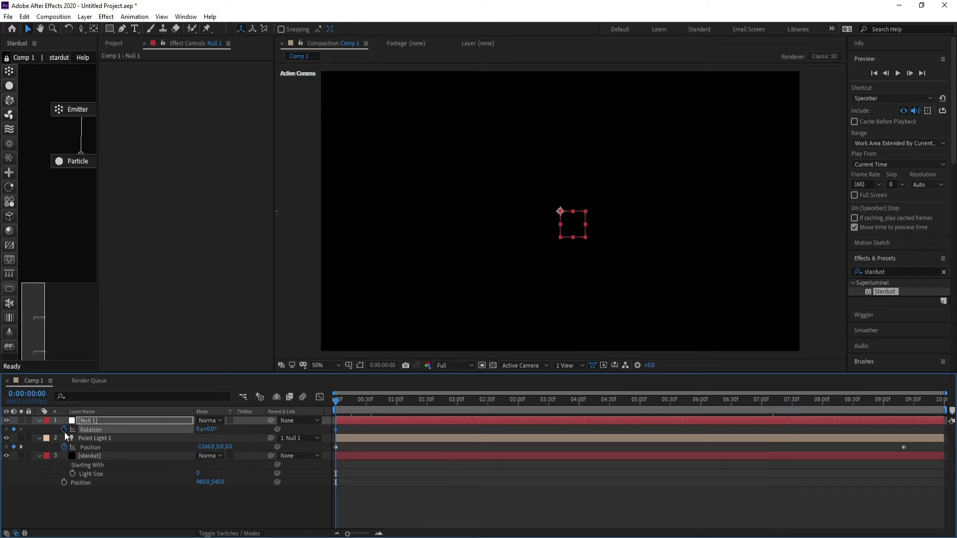
click(907, 404)
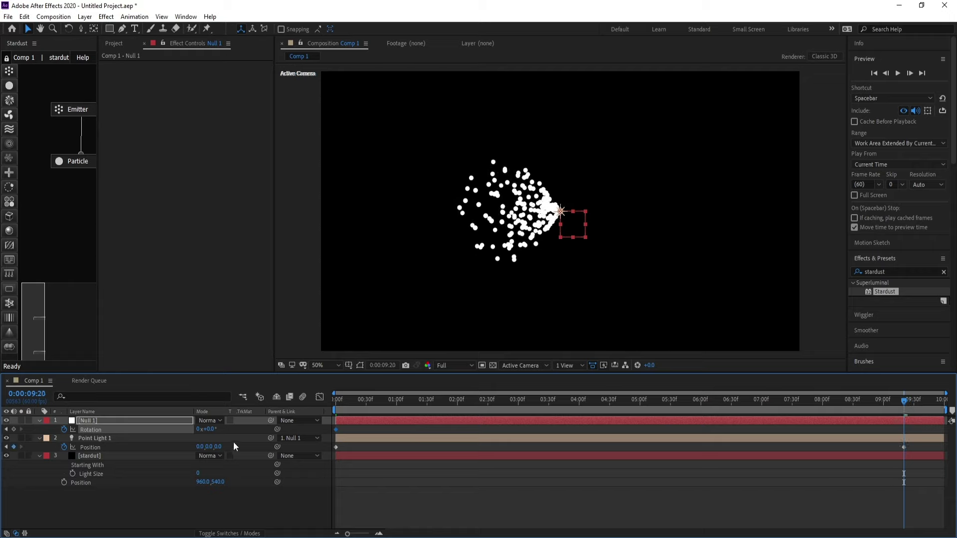
click(198, 429)
key(Return)
drag(590, 410, 430, 411)
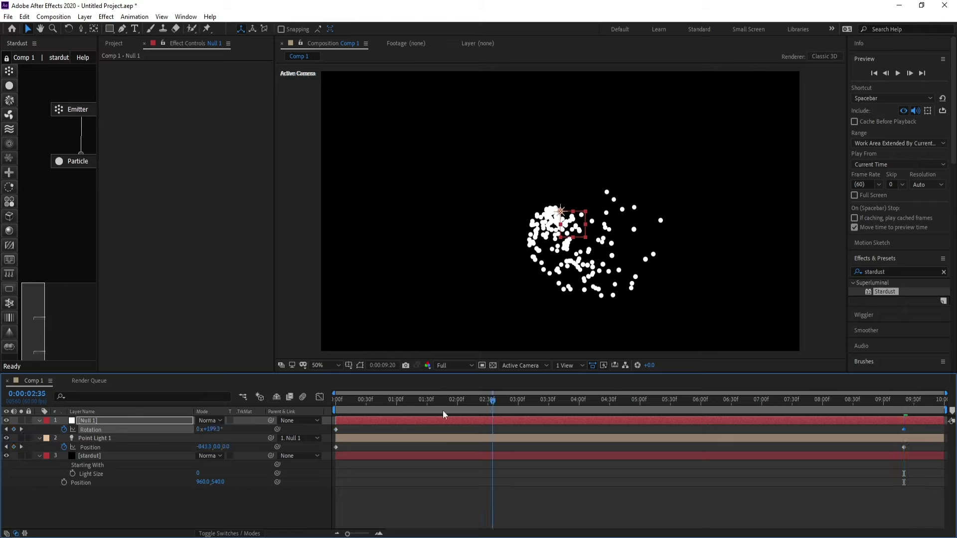
mouse_move(363, 402)
mouse_down()
mouse_move(776, 426)
mouse_move(572, 428)
mouse_move(369, 451)
mouse_move(703, 446)
mouse_up()
Step: Lower the stardut layer's Stardust emitter Speed from 100 to 14
click(91, 454)
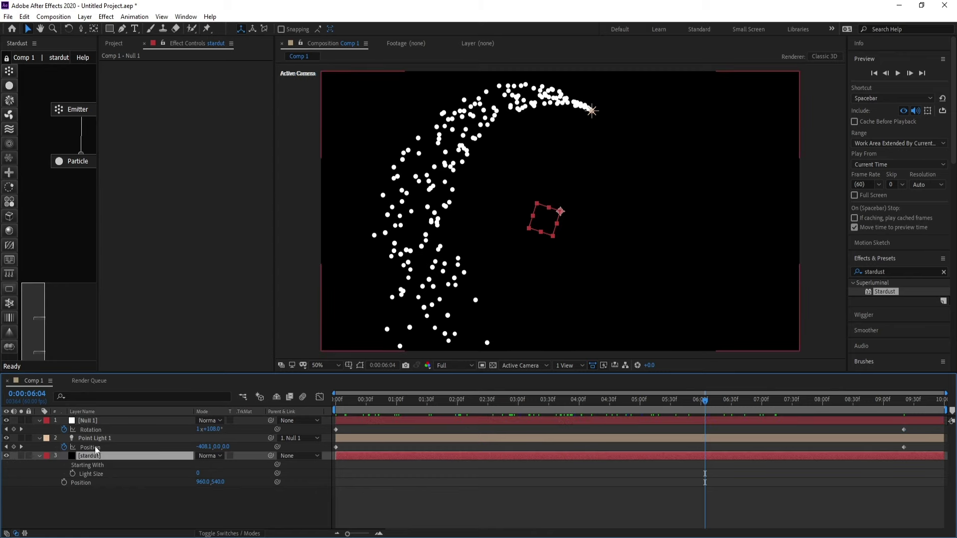
click(67, 114)
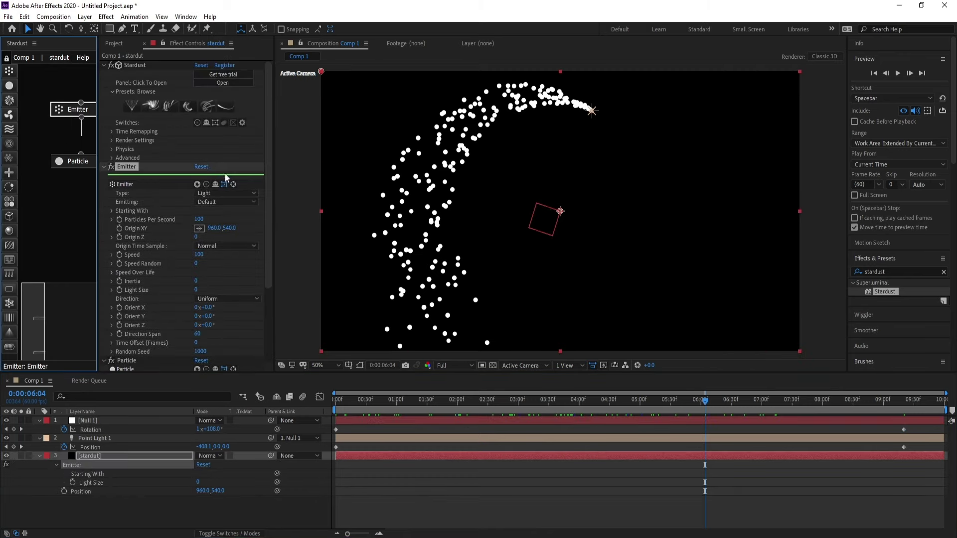
drag(276, 142, 319, 148)
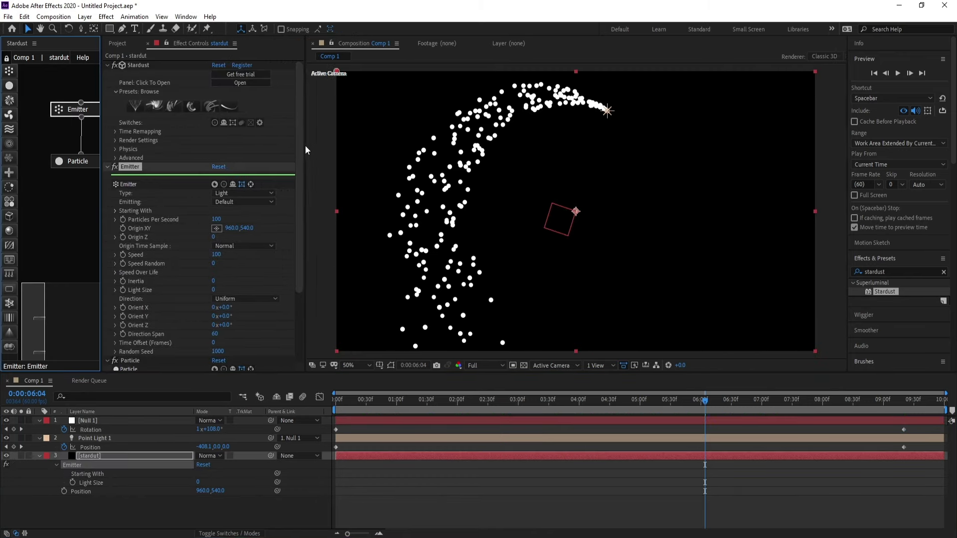
click(223, 255)
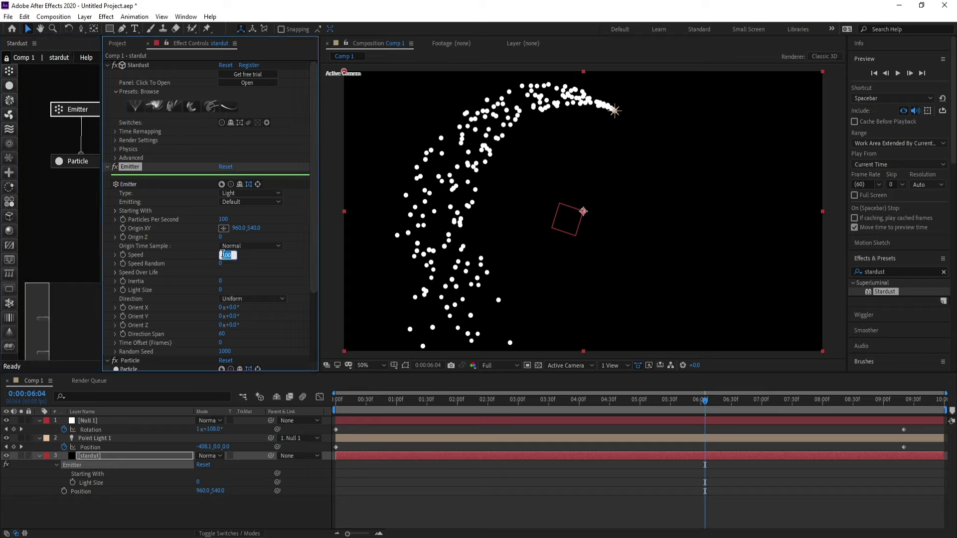
text(10)
key(Return)
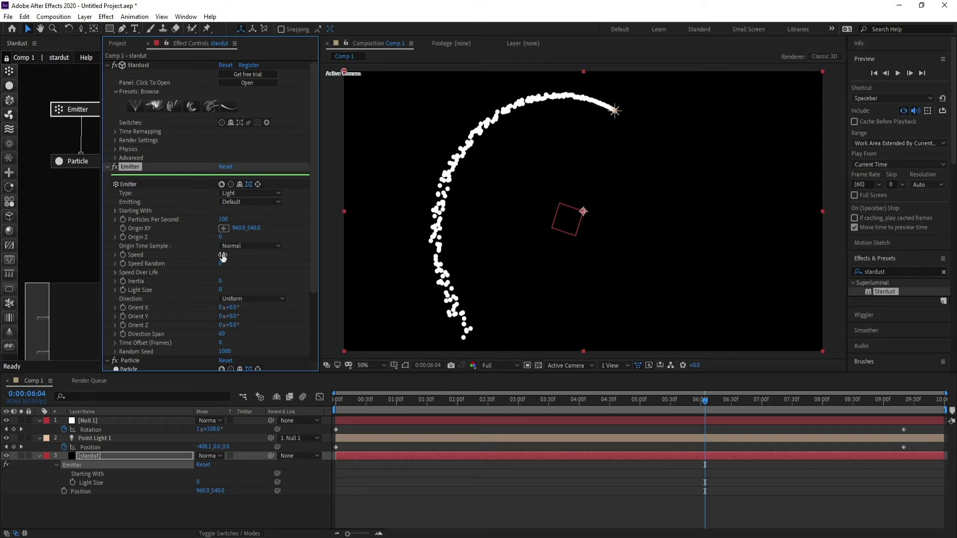
Step: Set Stardust particle Life to 5 seconds with Life Random 60
click(63, 161)
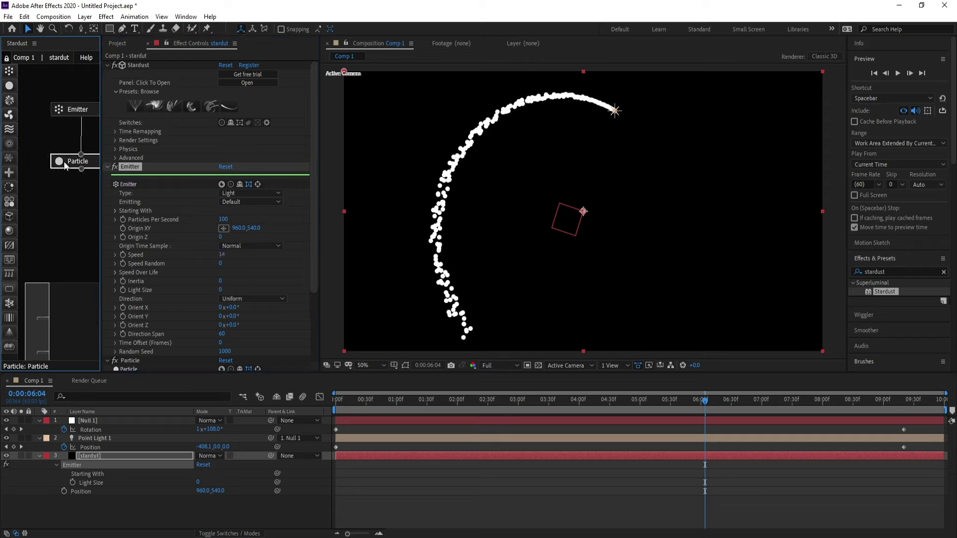
drag(315, 175, 314, 283)
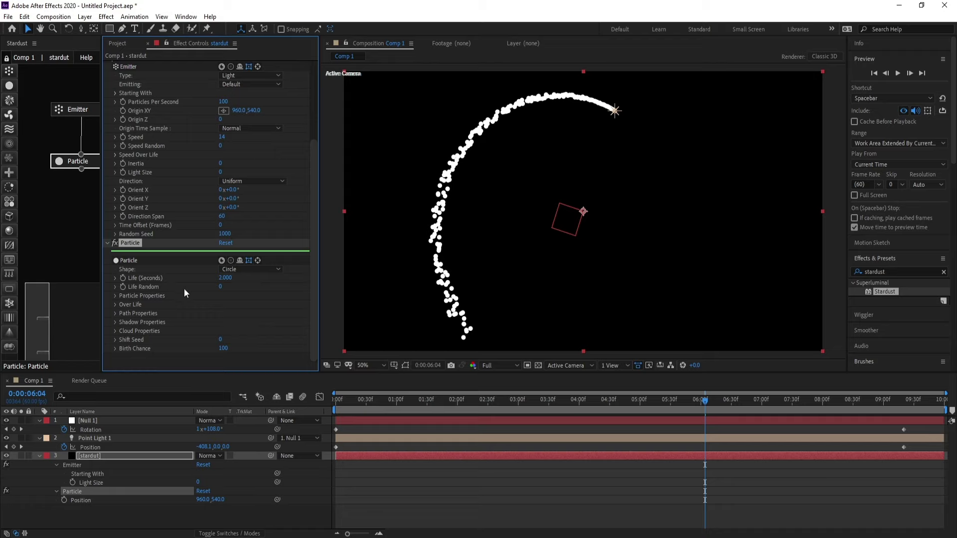
drag(223, 282, 227, 280)
click(226, 280)
text(5)
key(Return)
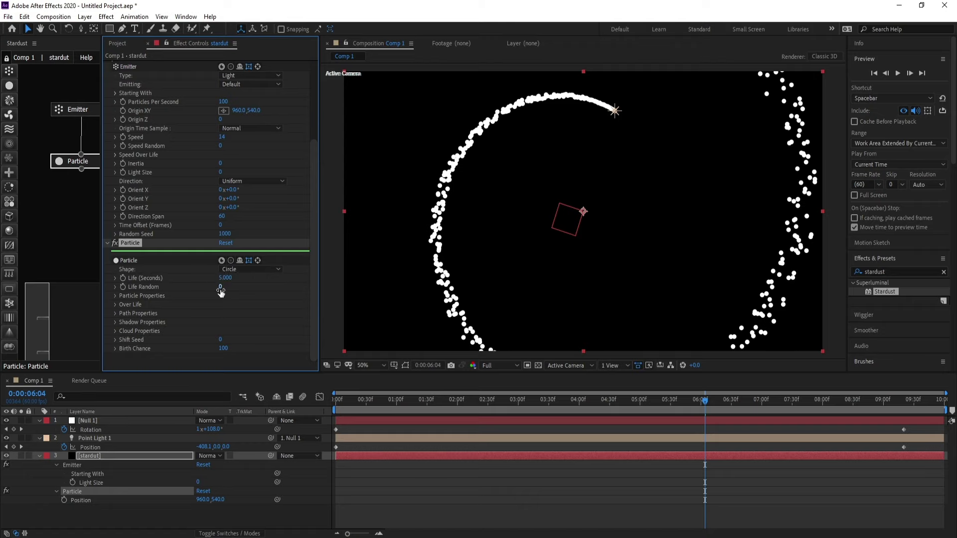
click(220, 287)
text(60)
key(Return)
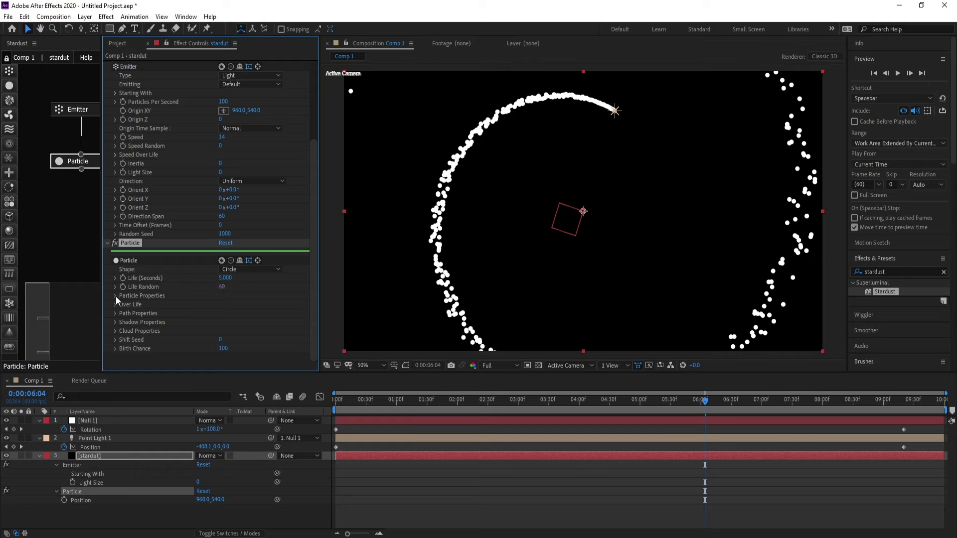
Step: In Particle Properties, set Size to 2 pixels and Size Random to 40
click(114, 296)
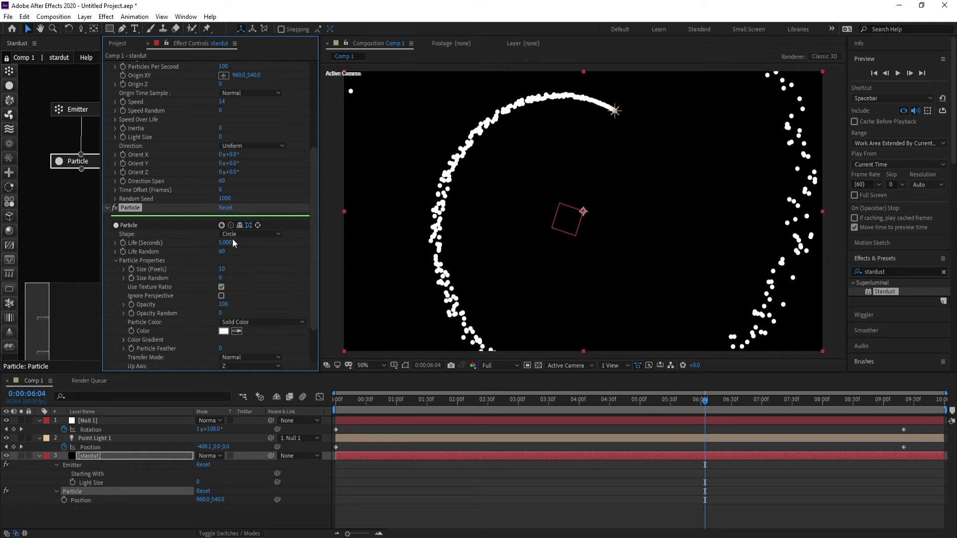
click(222, 269)
text(2)
key(Return)
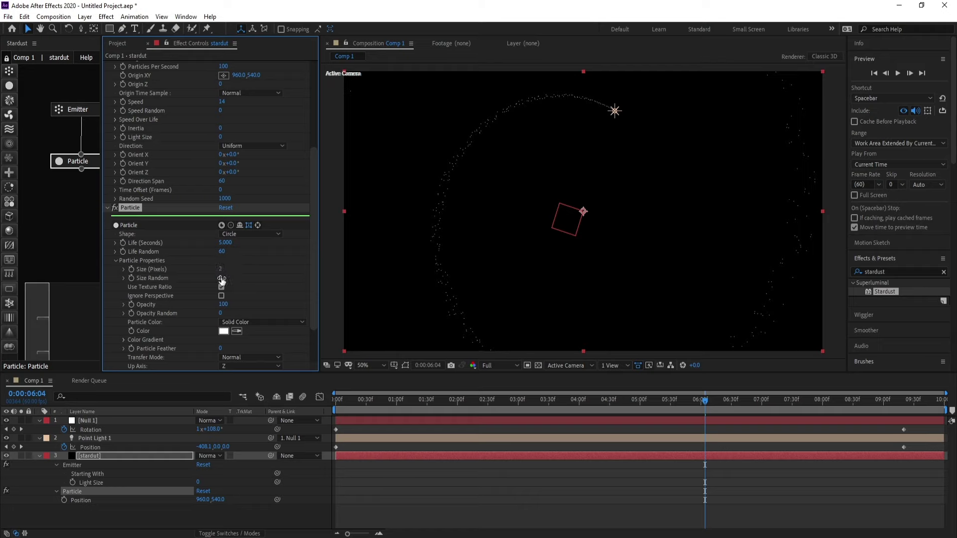
click(221, 279)
key(Return)
drag(315, 243, 315, 269)
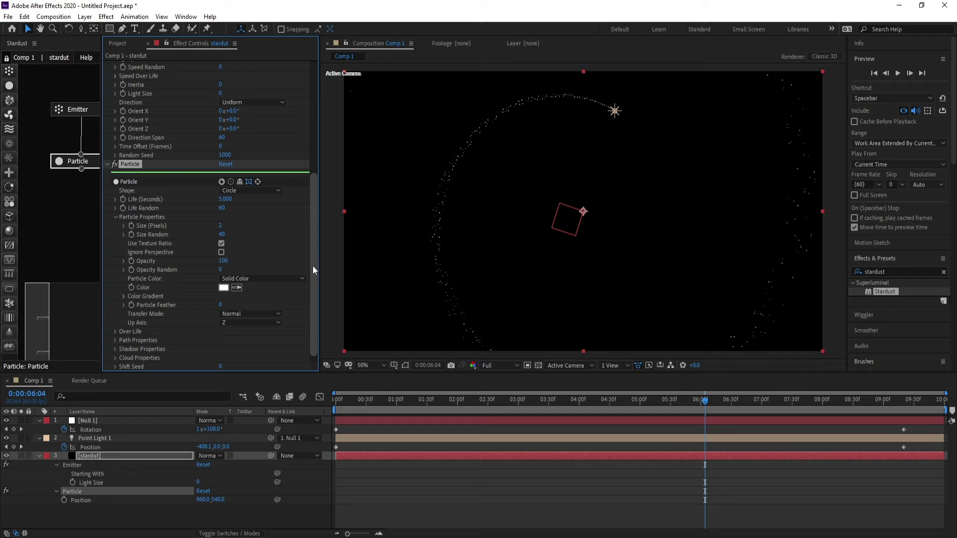
scroll(315, 282, down, 1)
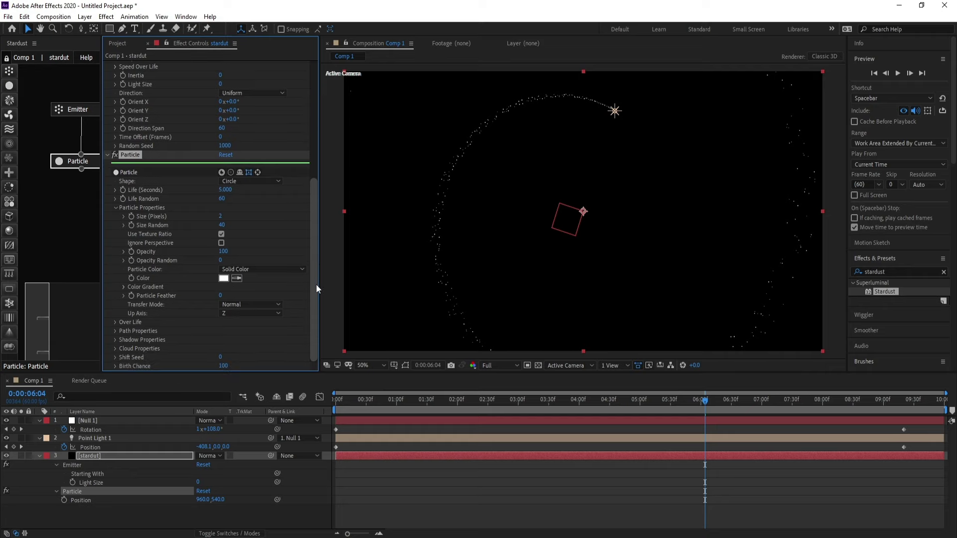
click(75, 110)
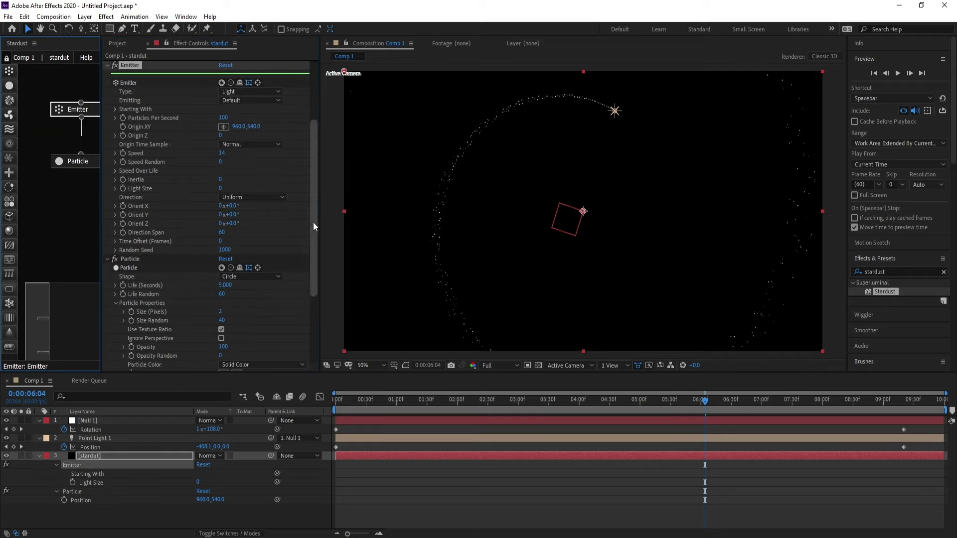
Step: Raise emitter Particles Per Second to 3990 and preview the denser trail around 5:06
drag(313, 223, 309, 174)
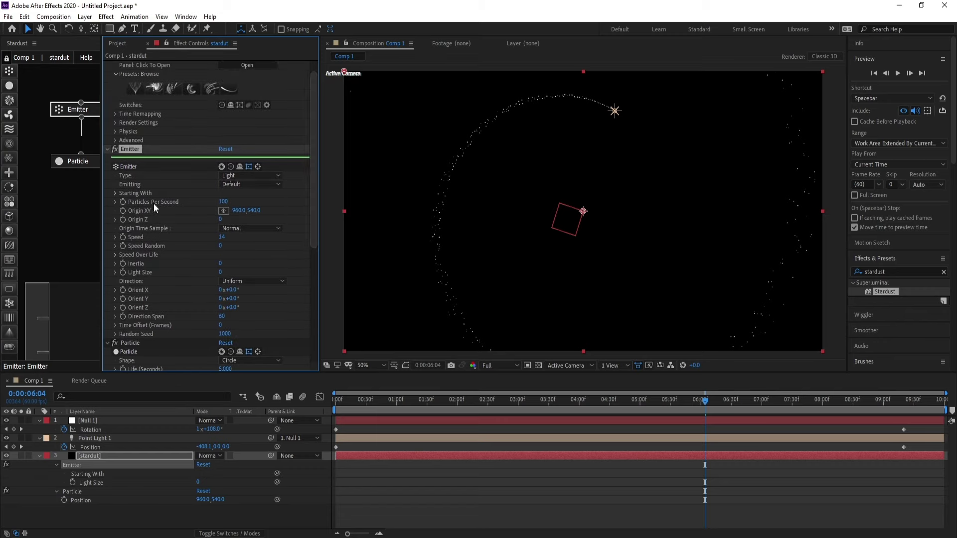
drag(223, 201, 425, 200)
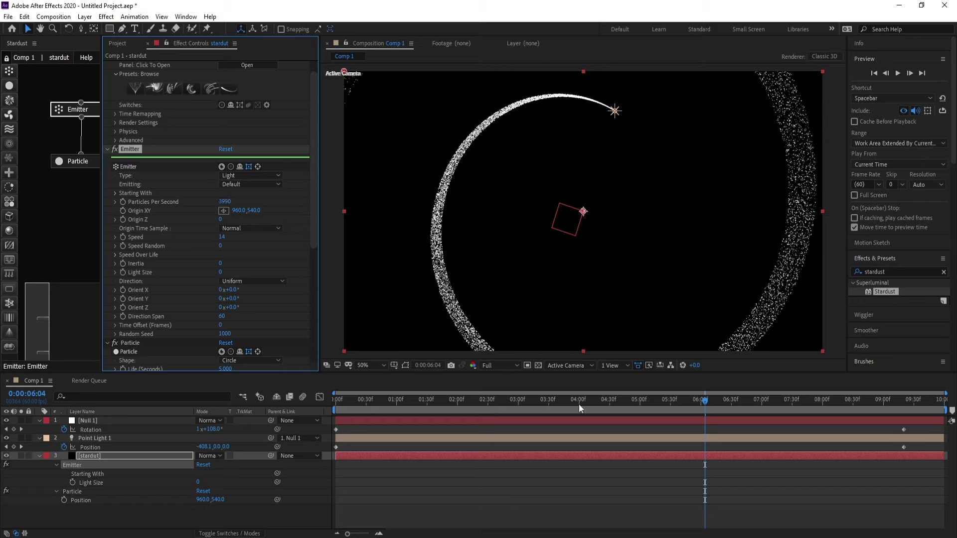
mouse_move(579, 405)
mouse_down()
mouse_move(704, 403)
mouse_move(591, 429)
mouse_up()
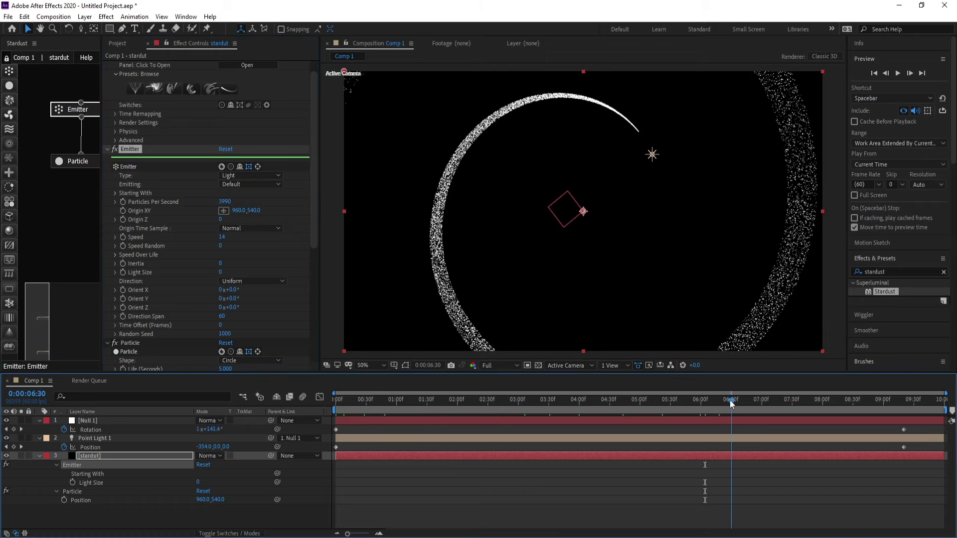
key(space)
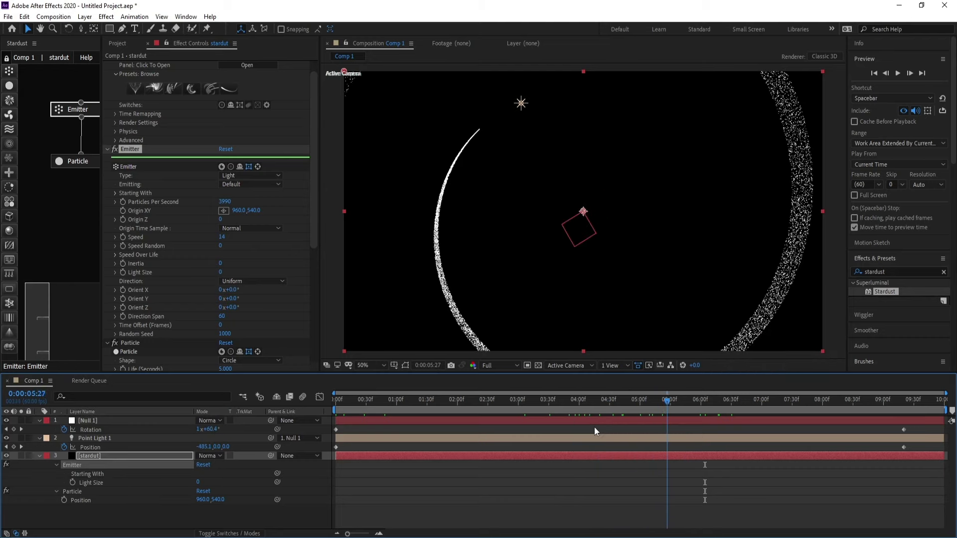
key(Home)
click(346, 435)
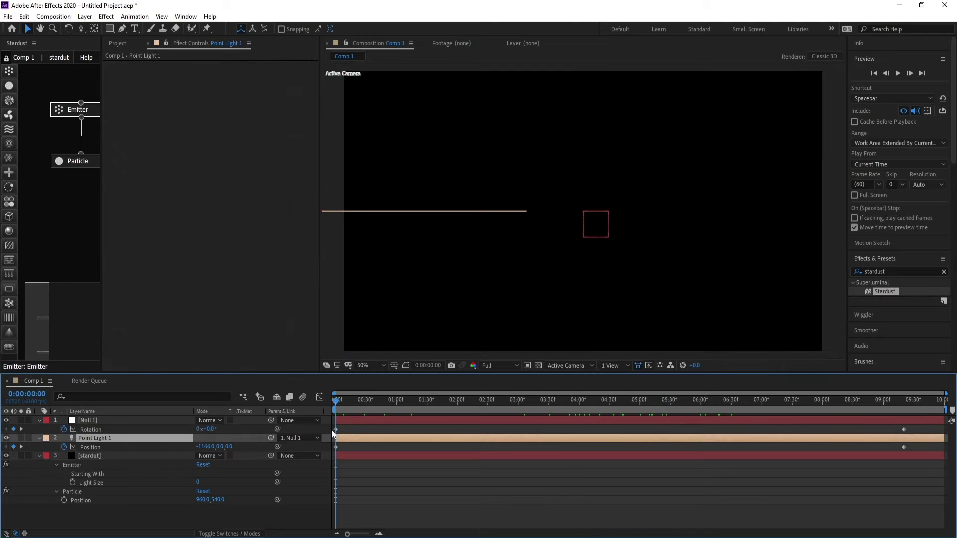
drag(338, 400, 645, 415)
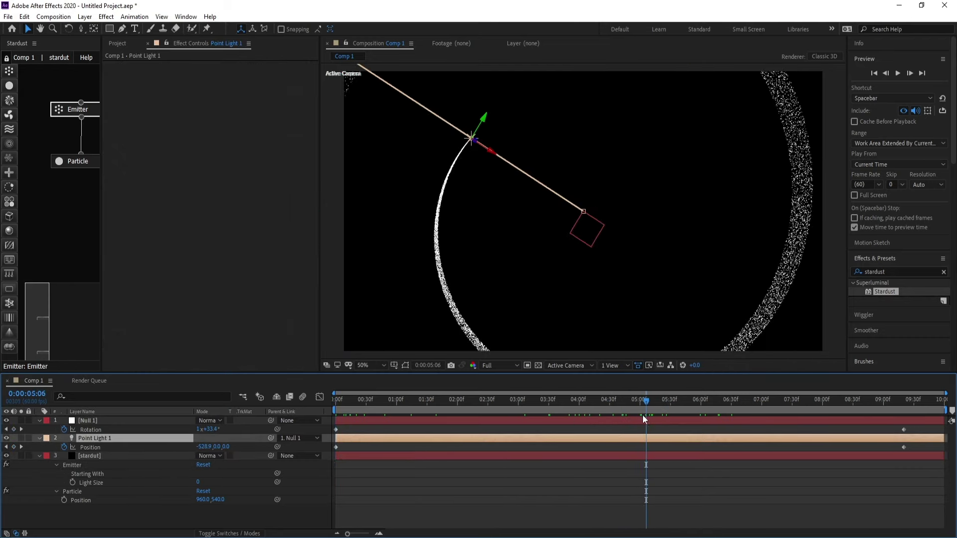
click(89, 455)
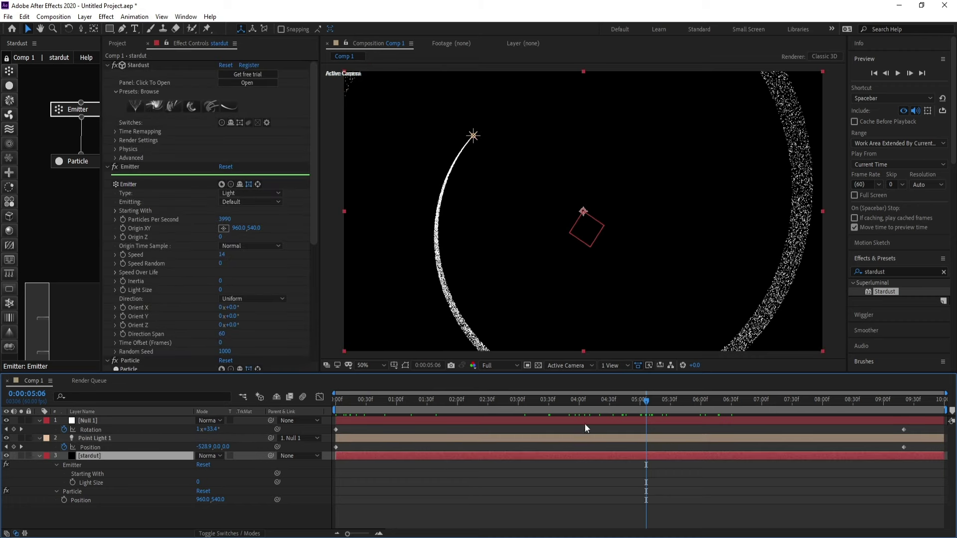
Step: Set the Stardust emitter's Speed Random to 40
drag(642, 402, 685, 406)
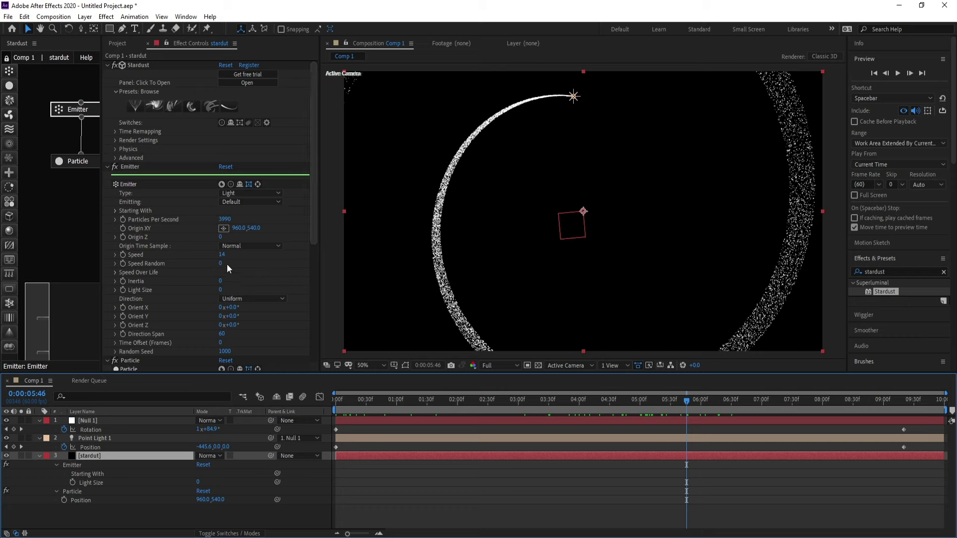
drag(227, 265, 236, 264)
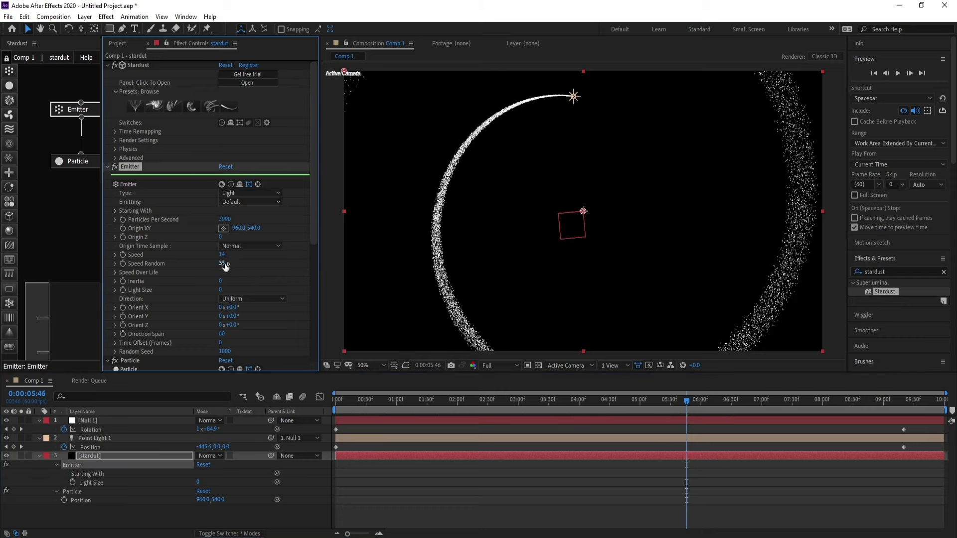
click(225, 264)
text(0)
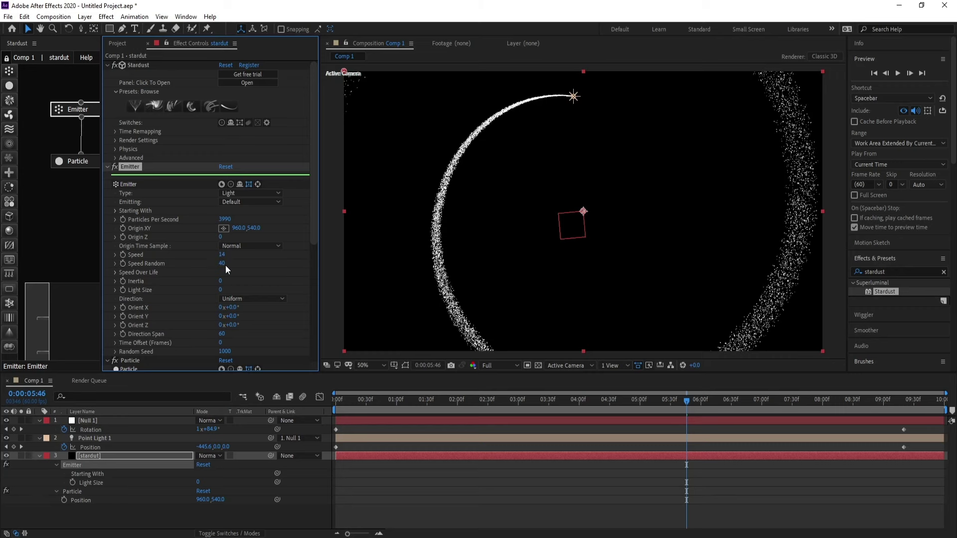
key(Return)
Step: Add a point to the Speed Over Life curve, dipping it to 71 at life 19
click(115, 272)
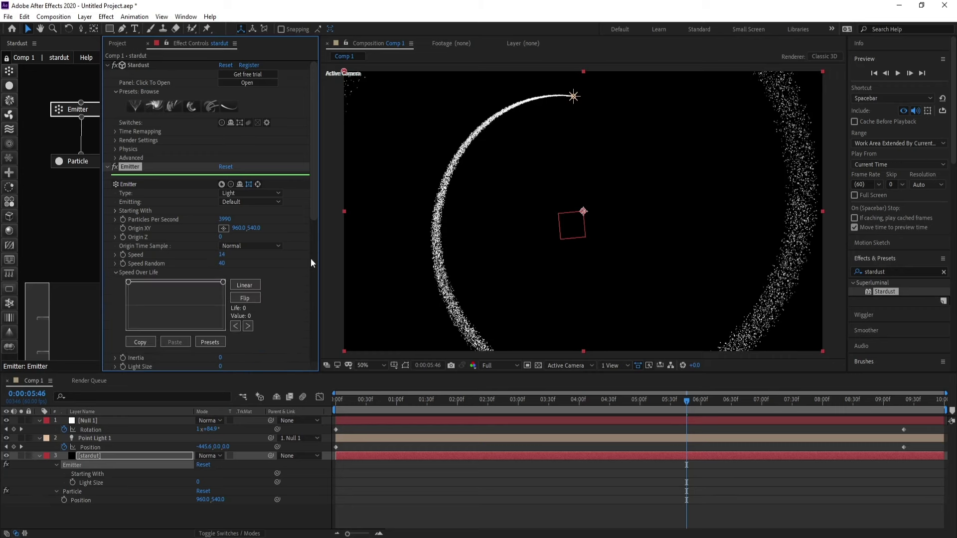
drag(320, 253, 330, 253)
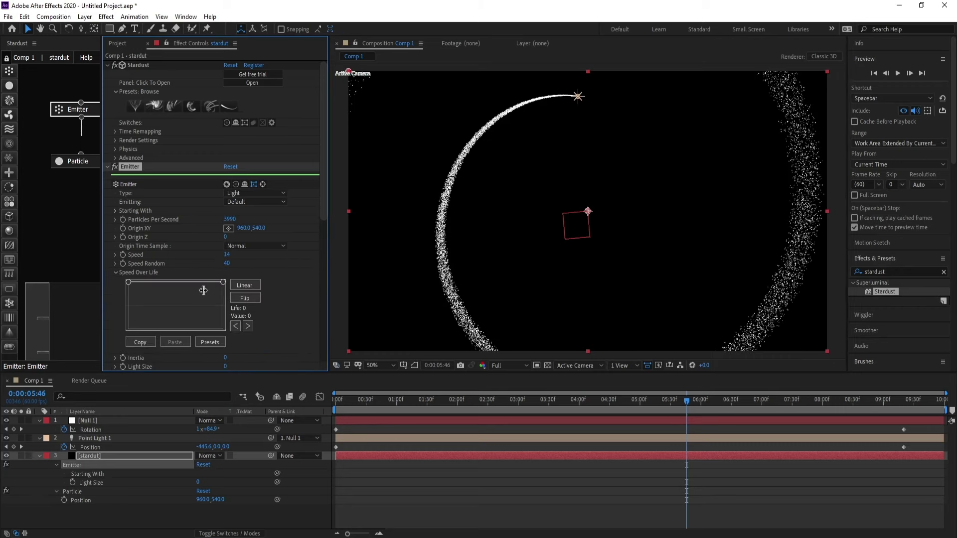
click(146, 282)
mouse_move(146, 282)
mouse_down()
mouse_move(148, 295)
mouse_move(168, 286)
mouse_move(151, 296)
mouse_up()
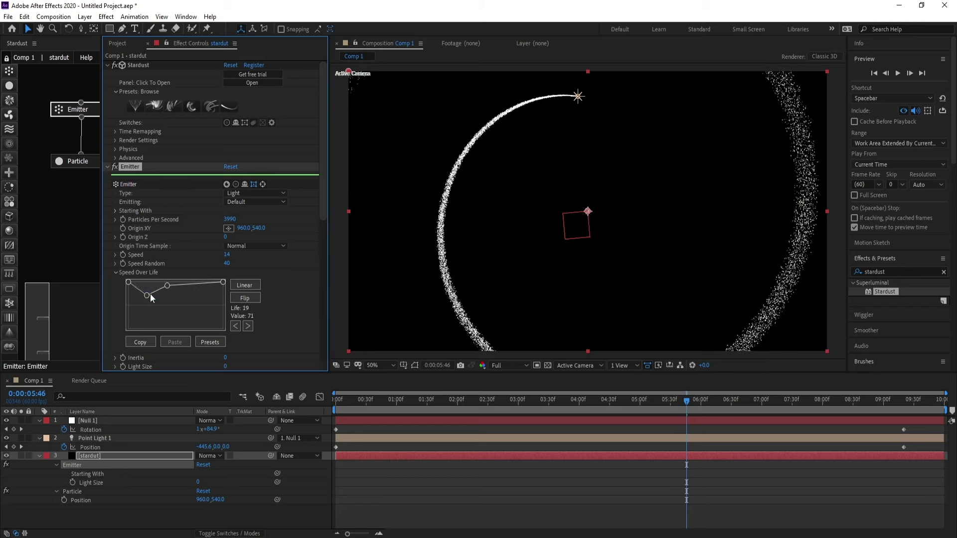
scroll(321, 198, down, 5)
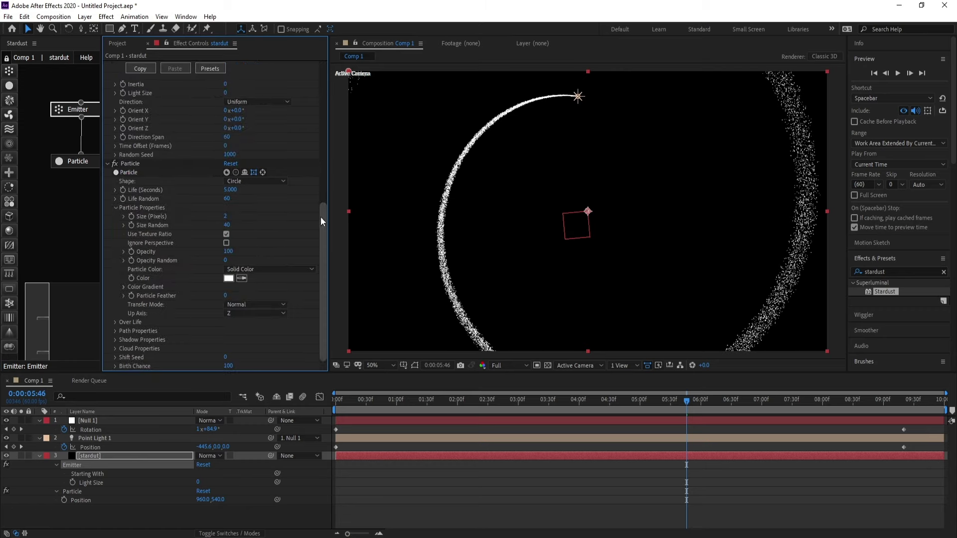
drag(321, 249, 321, 61)
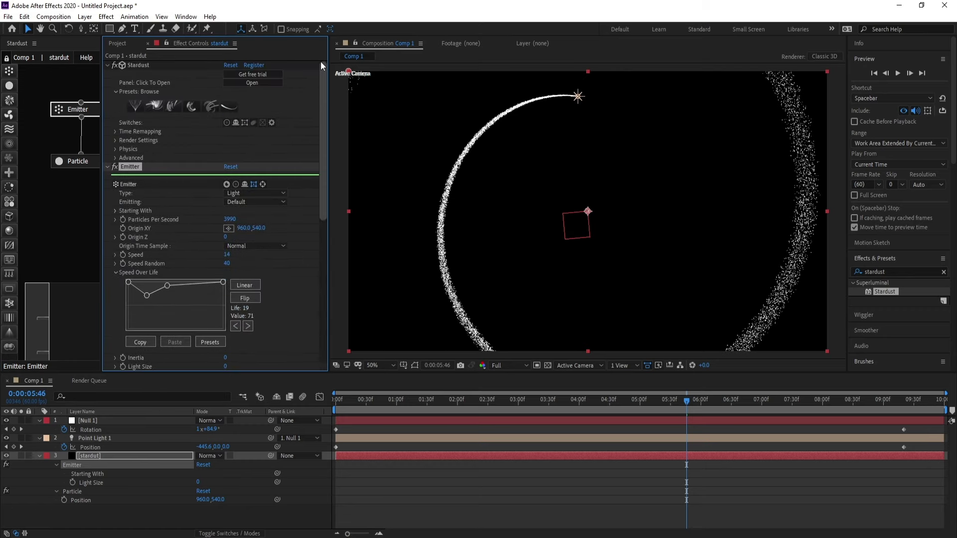
Step: Turn on Stardust time remapping and key Time (Seconds) to 6 at about 0:00:00:52
click(115, 133)
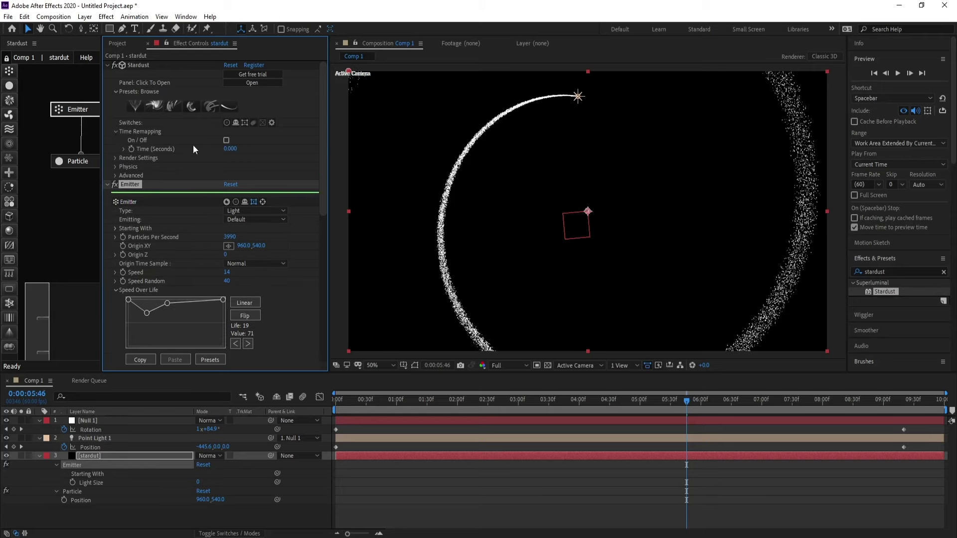
click(226, 141)
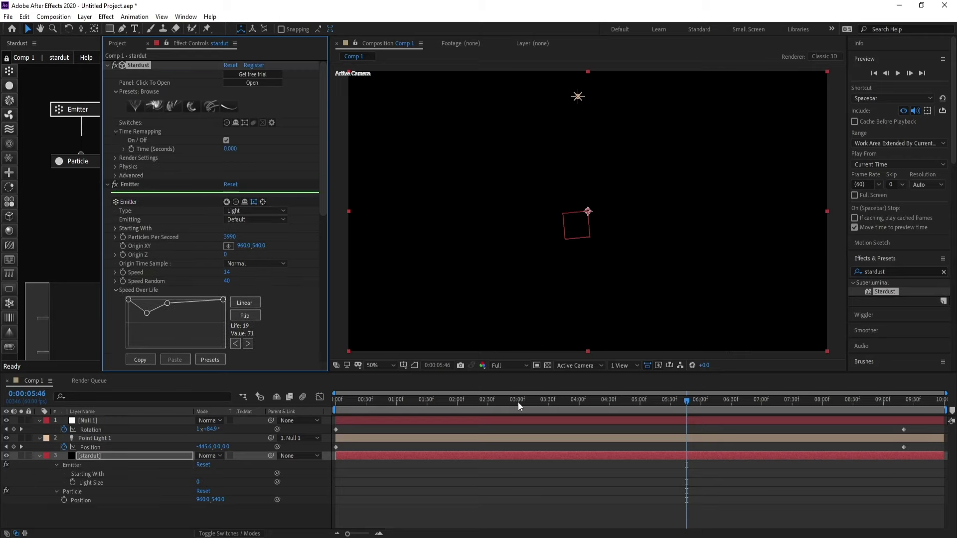
drag(519, 402, 235, 398)
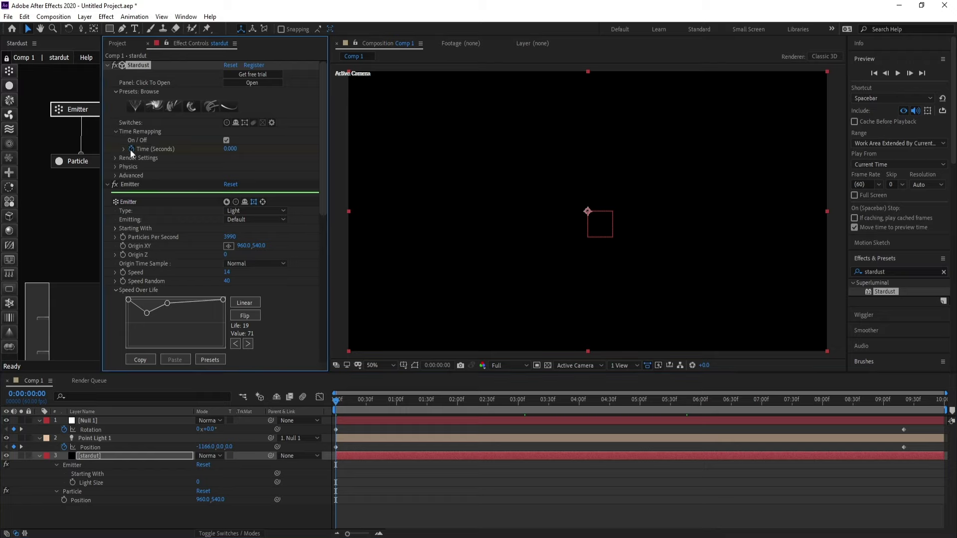
click(387, 402)
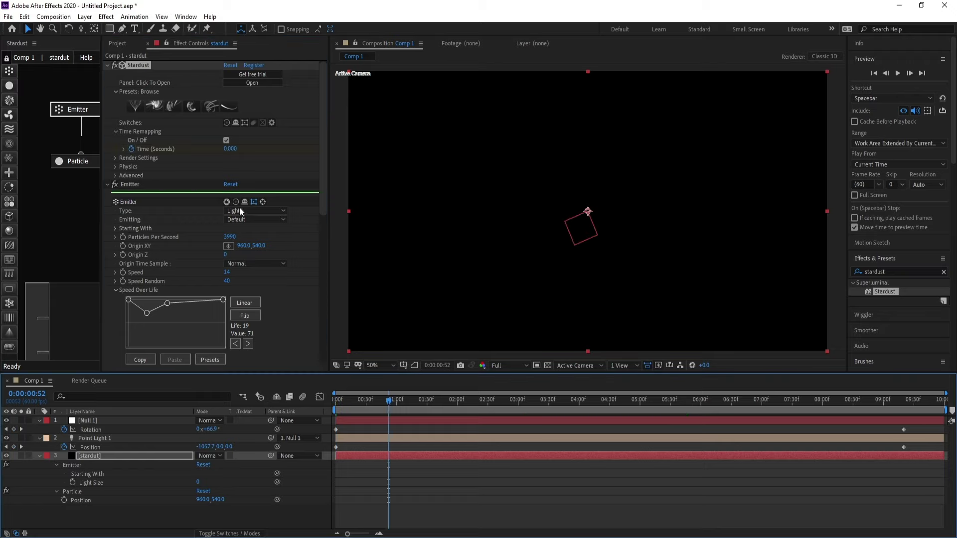
click(231, 149)
text(6)
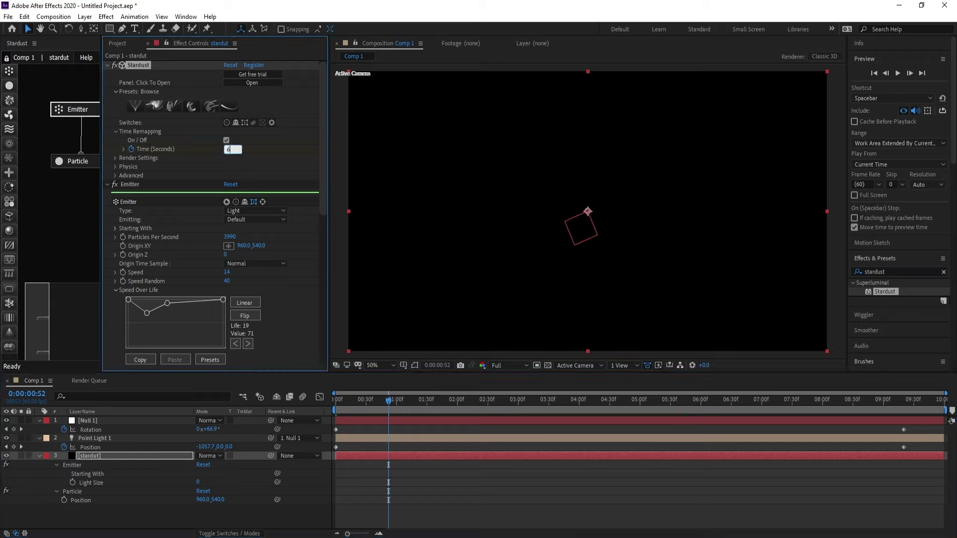
key(Return)
Step: Key Time (Seconds) to 8 at about 0:00:05:44 and show the stardut layer's keyframes
drag(598, 402, 683, 410)
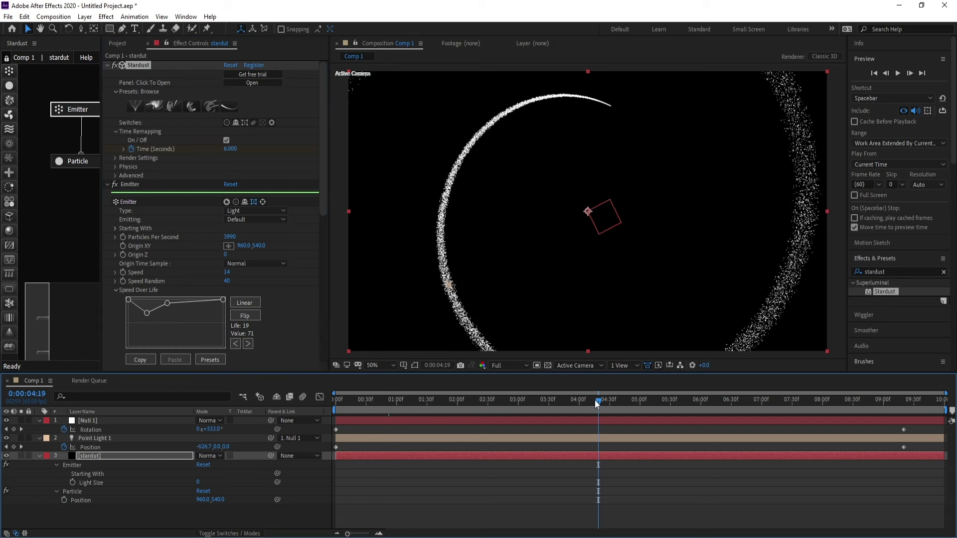
click(232, 149)
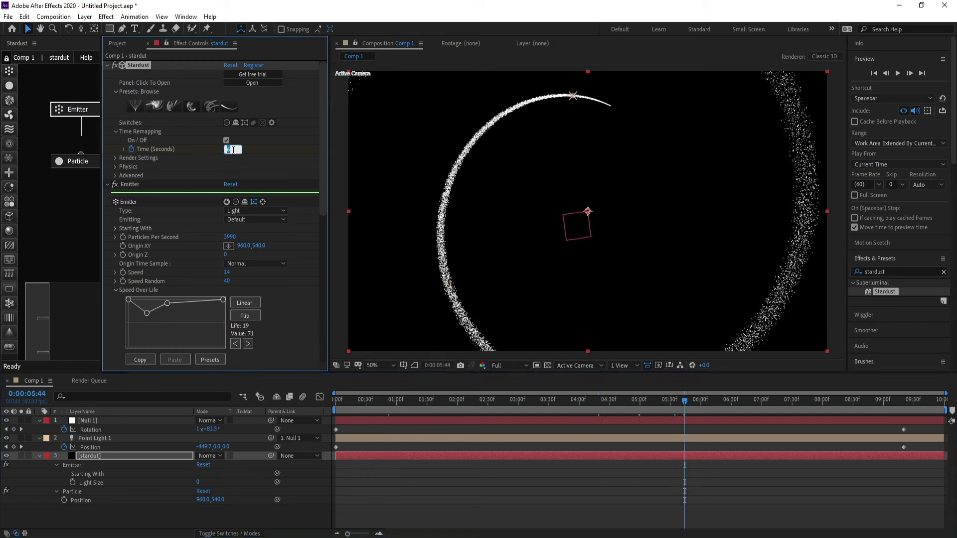
key(Return)
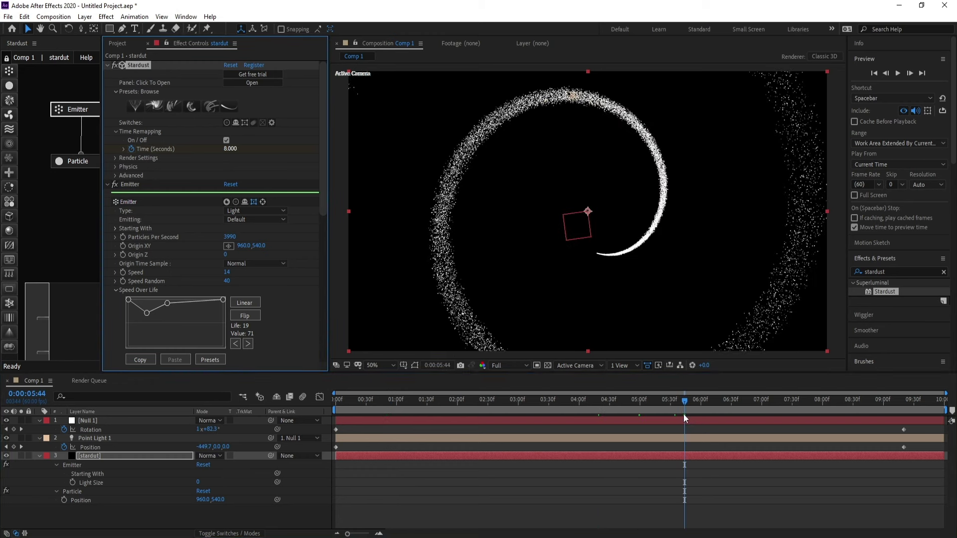
click(142, 456)
key(u)
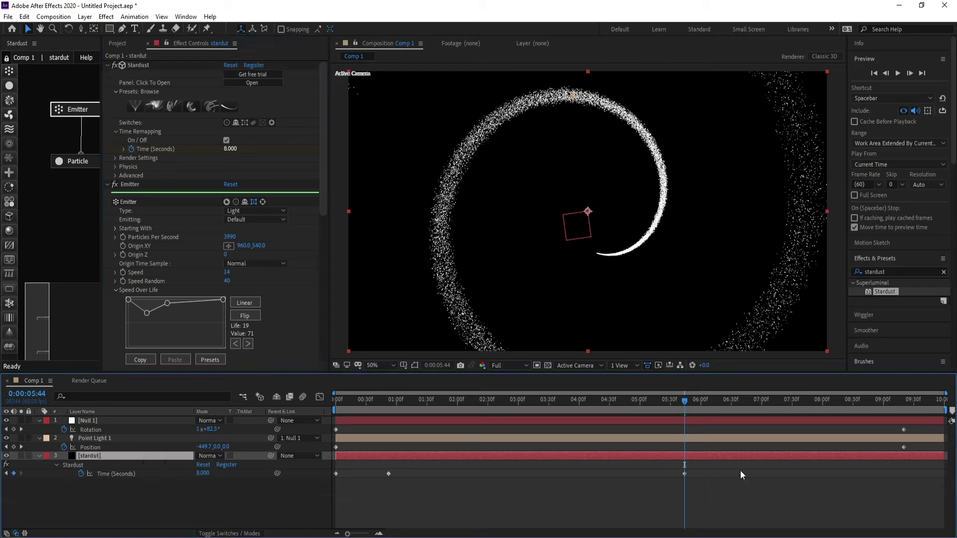
Step: Apply Easy Ease to all three Time (Seconds) keyframes
drag(740, 471, 290, 507)
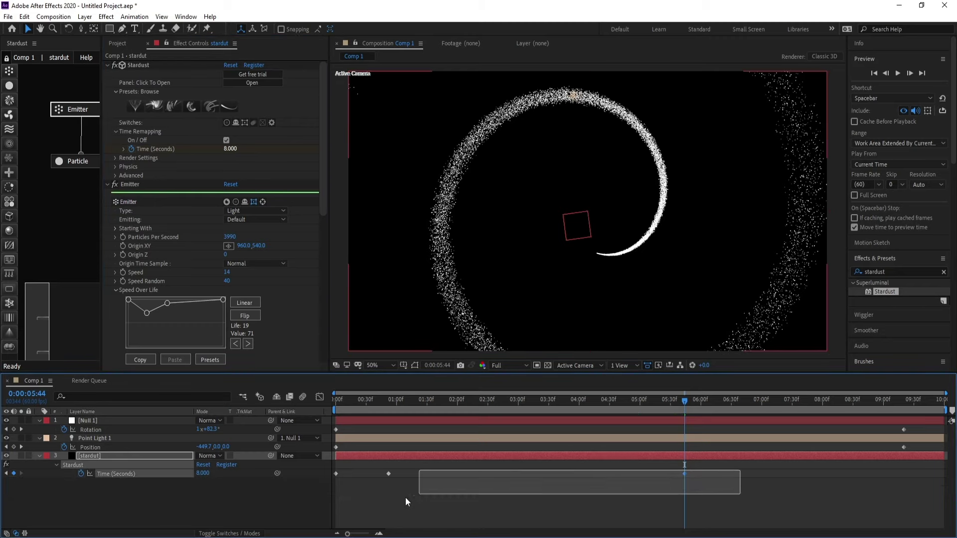
right_click(390, 477)
mouse_move(448, 468)
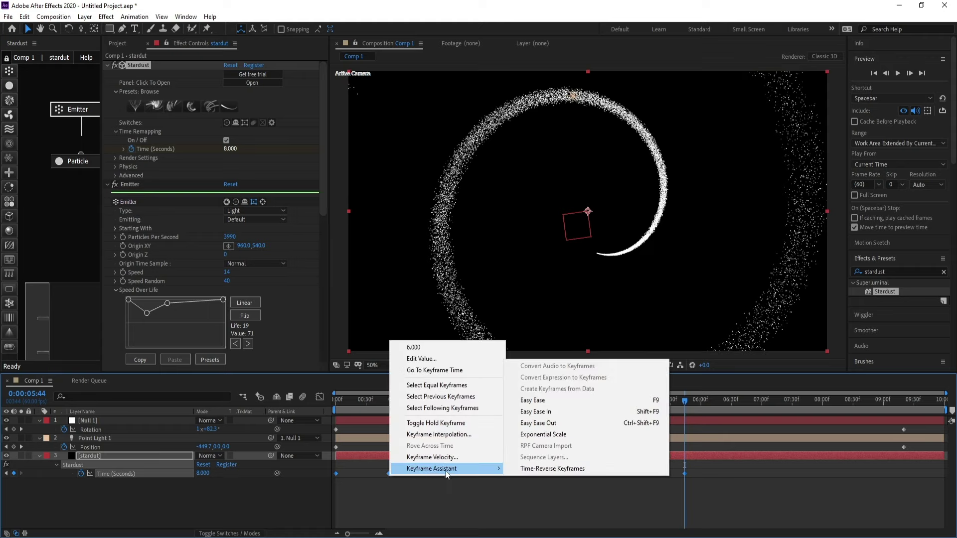
click(554, 404)
Step: Preview and scrub the growing spiral, then bring up the Particle node's settings
drag(684, 400, 342, 417)
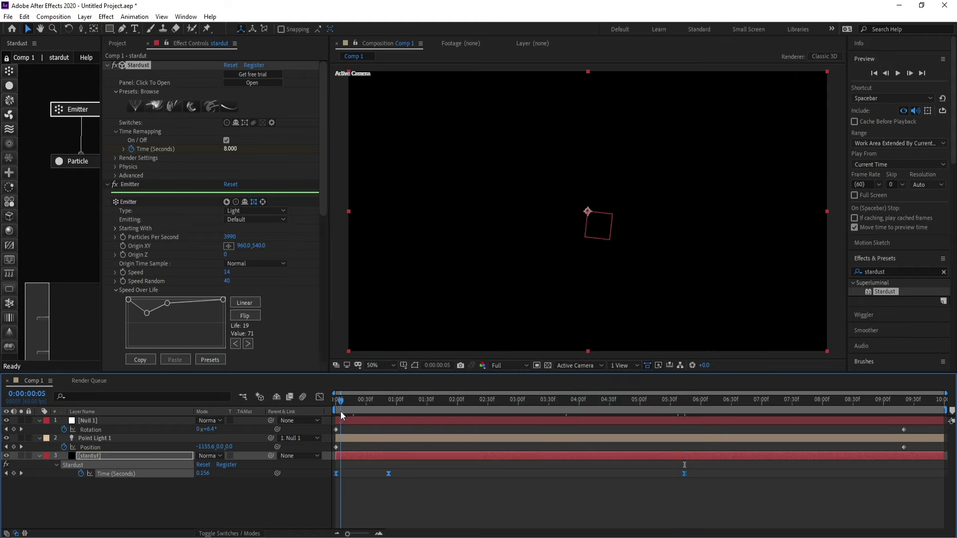
key(space)
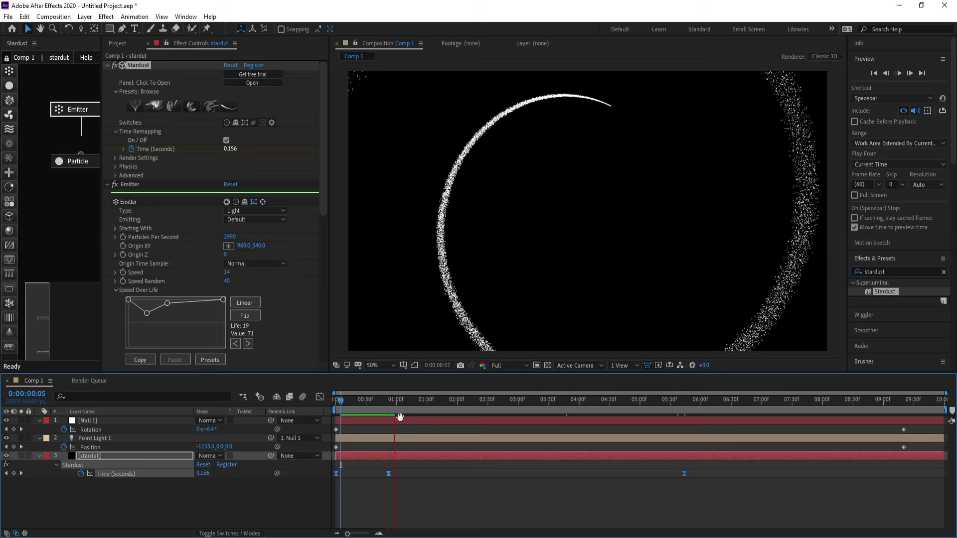
key(space)
key(Home)
key(space)
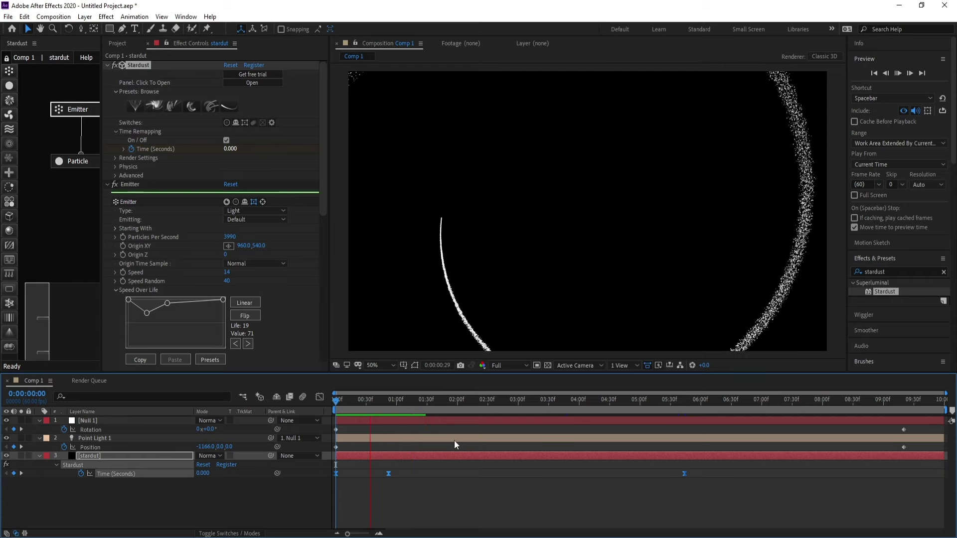
mouse_move(452, 405)
mouse_down()
mouse_move(683, 405)
mouse_move(537, 410)
mouse_up()
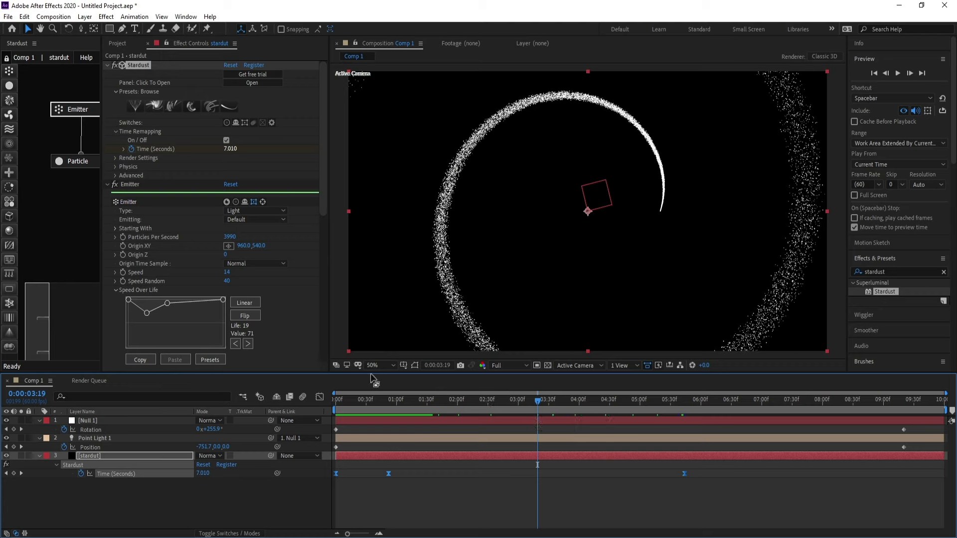
click(97, 163)
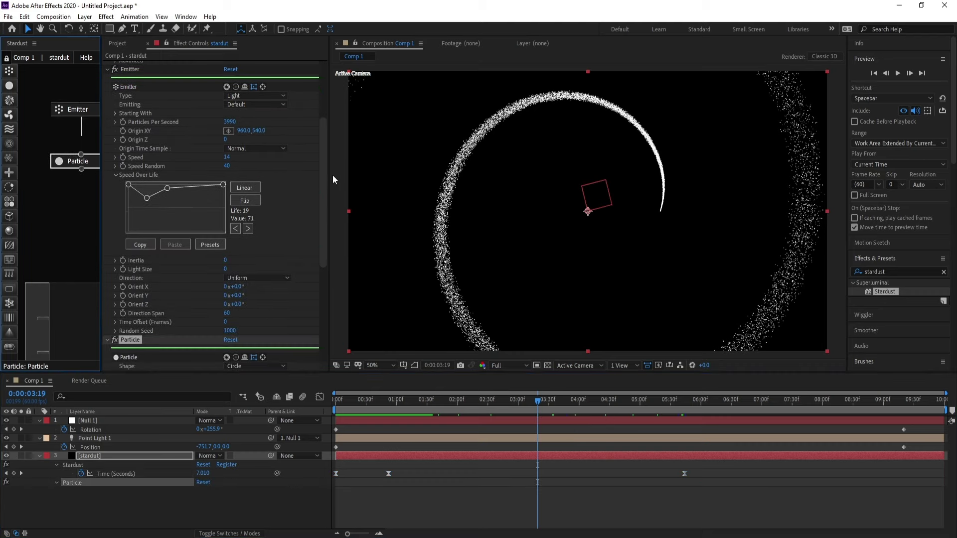
drag(325, 166, 316, 288)
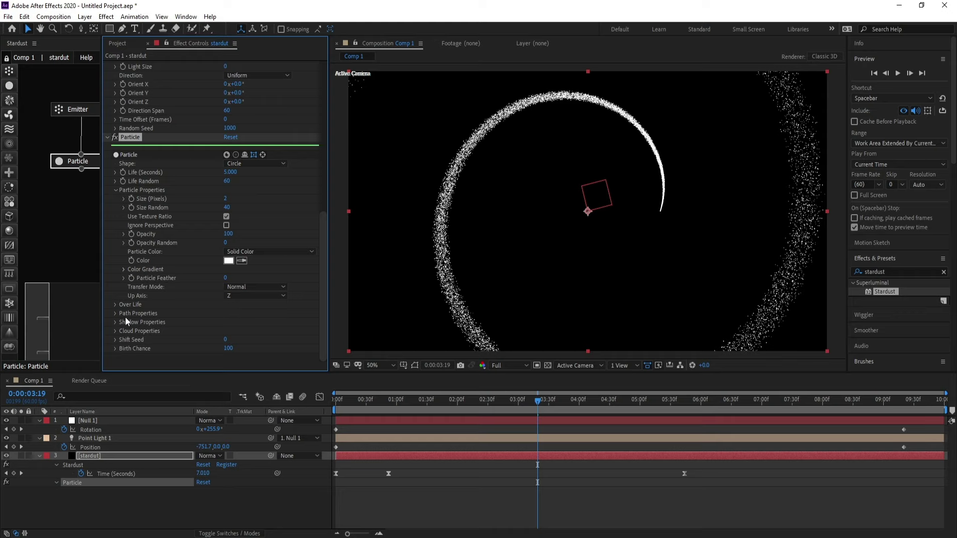
Step: Apply the Fade In Bezier preset to the particles' Over Life opacity curve
click(115, 306)
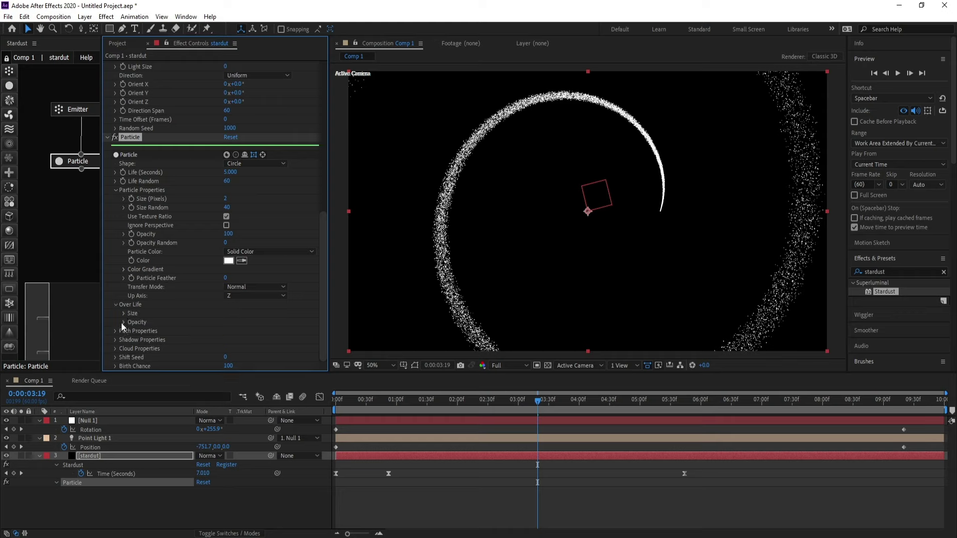
click(123, 322)
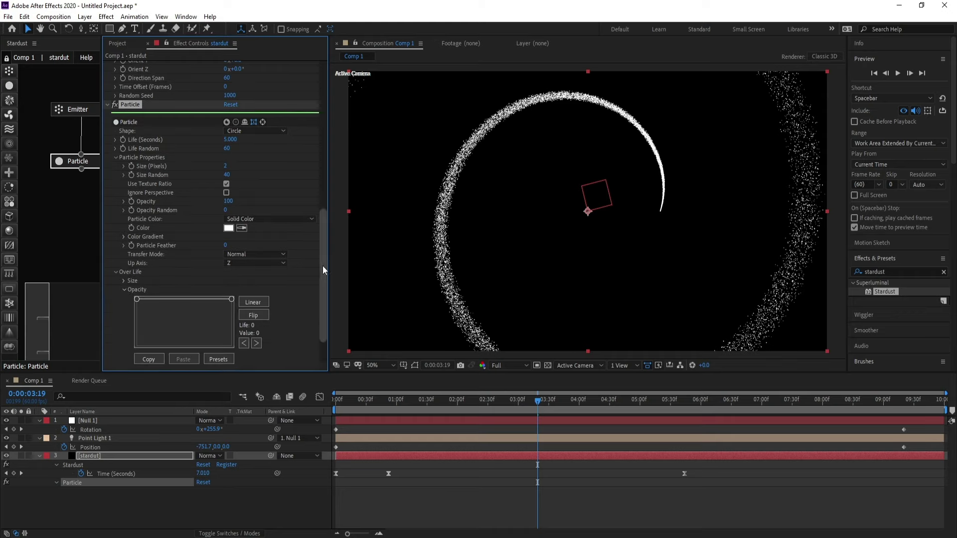
drag(322, 265, 323, 283)
click(217, 321)
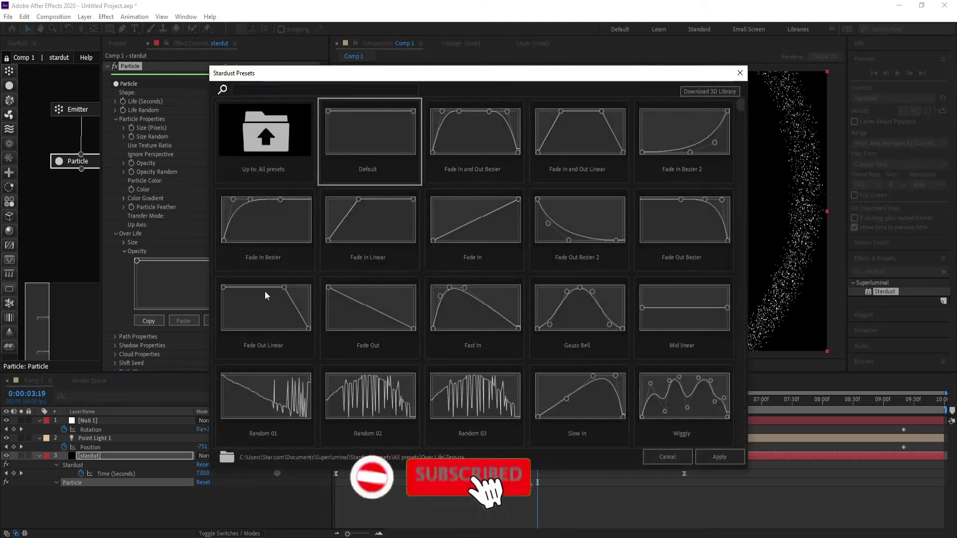
click(264, 216)
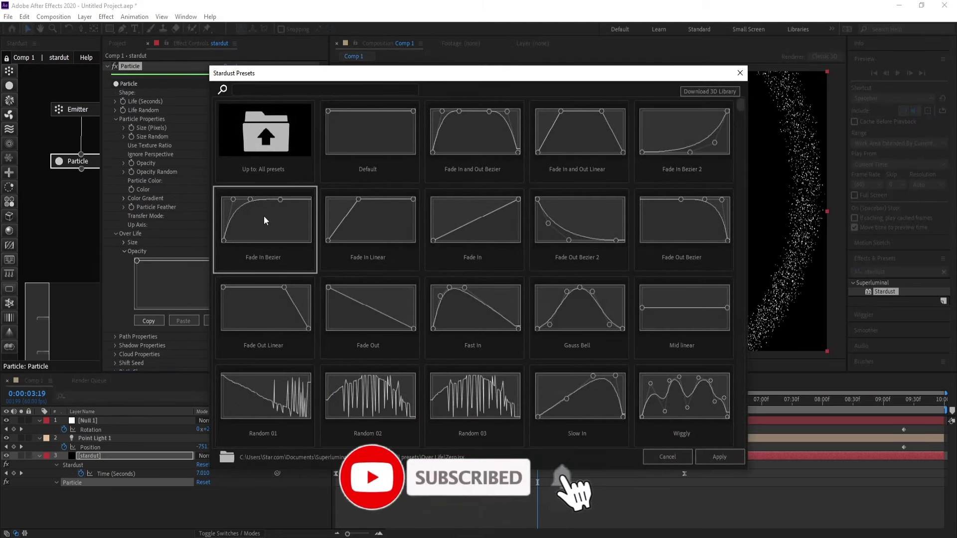
click(714, 458)
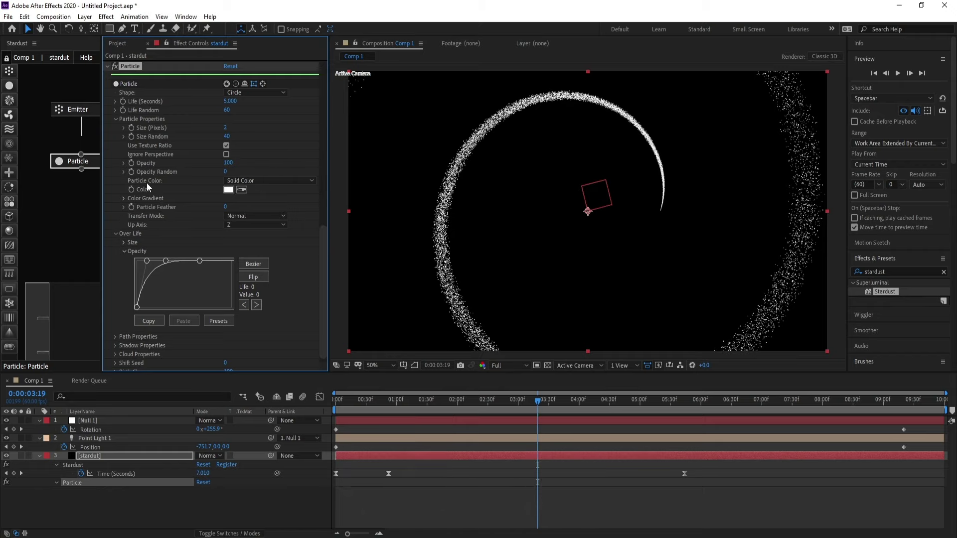
Step: Change Particle Color from Solid Color to Random From Gradient
click(268, 181)
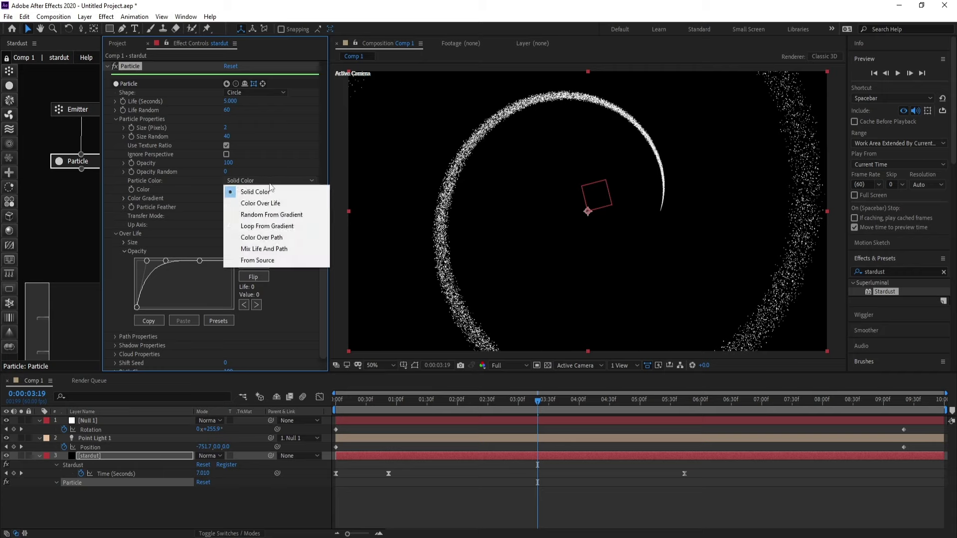
click(314, 218)
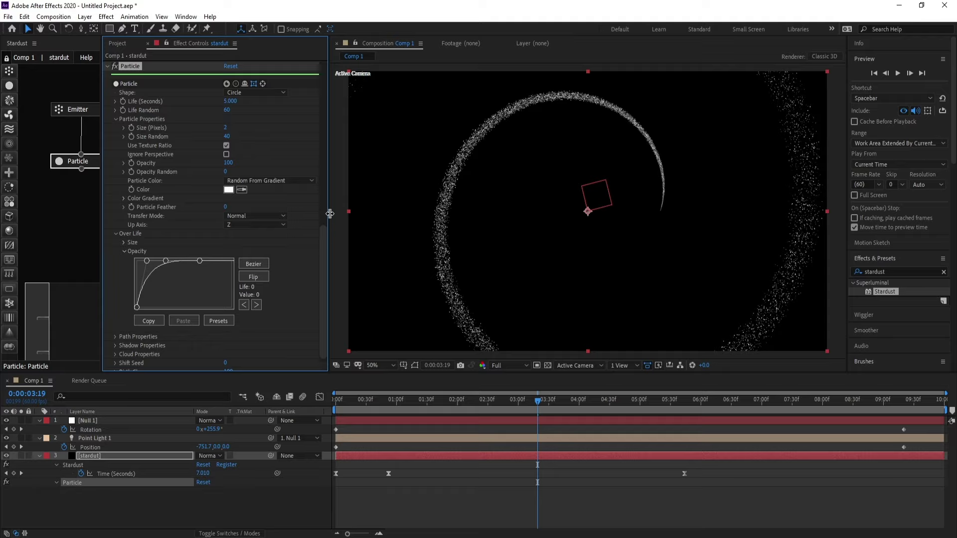
drag(330, 214, 336, 214)
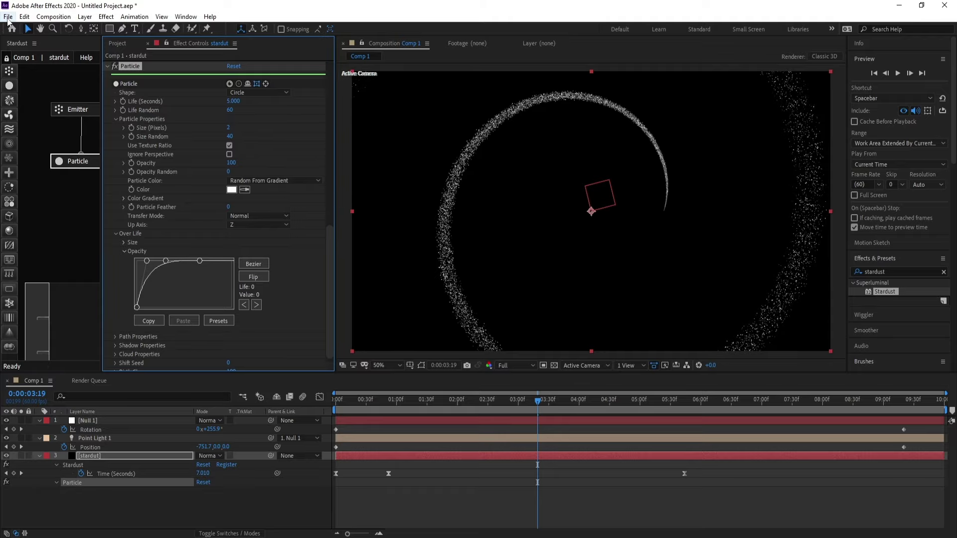
Step: Import AdobeColor-Branding kit.jpeg and place it as Comp 1's top layer
click(8, 17)
mouse_move(102, 162)
click(184, 162)
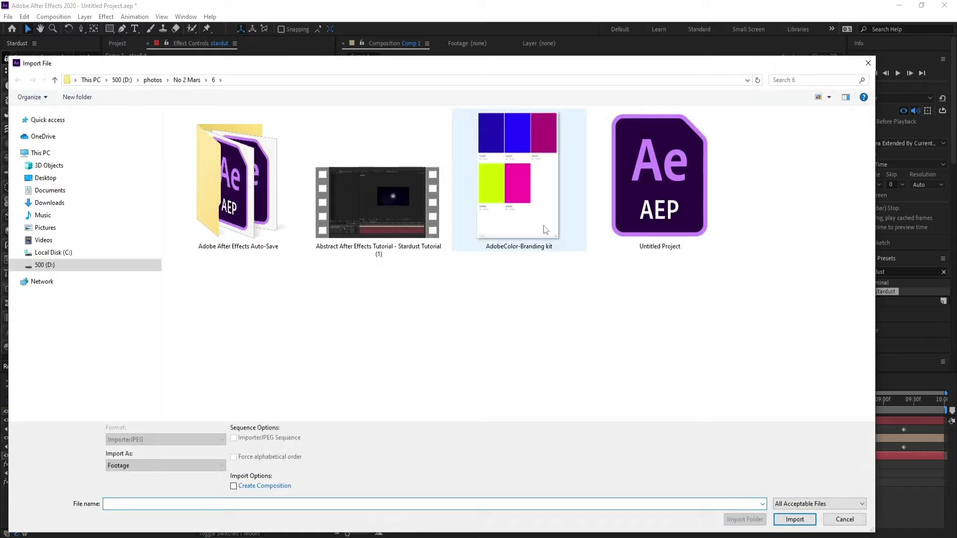
double_click(543, 226)
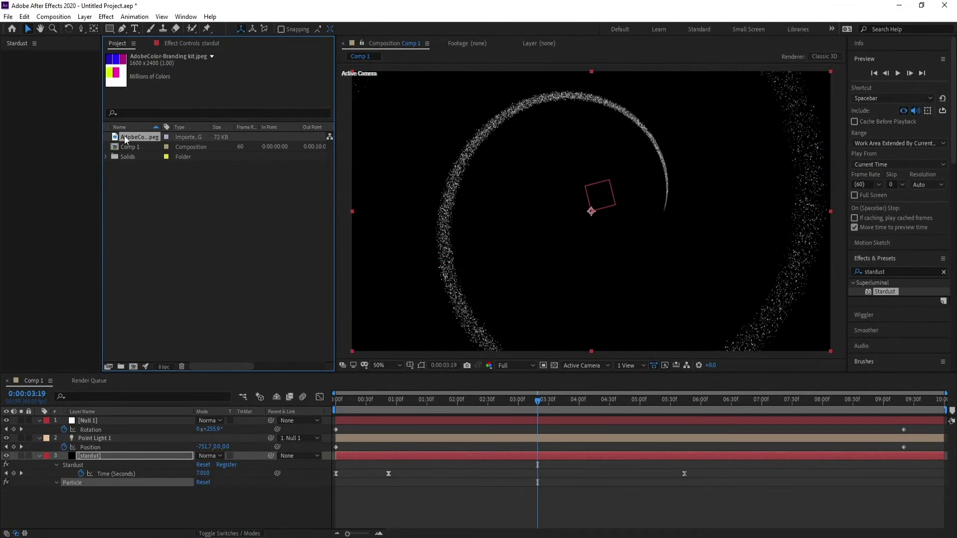
drag(125, 139, 125, 420)
Step: Scale the palette layer to 67% and move it lower in the frame
scroll(663, 218, down, 2)
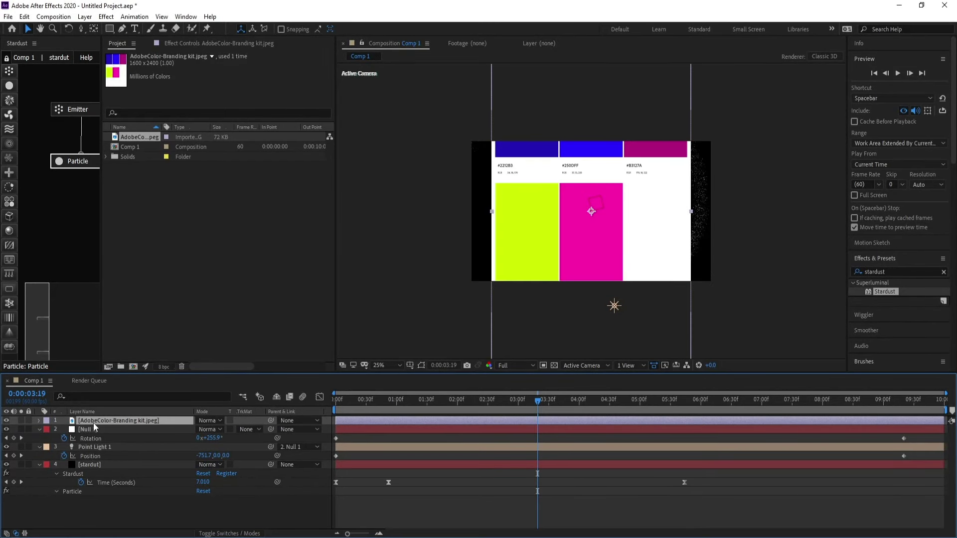
key(s)
drag(219, 427, 197, 429)
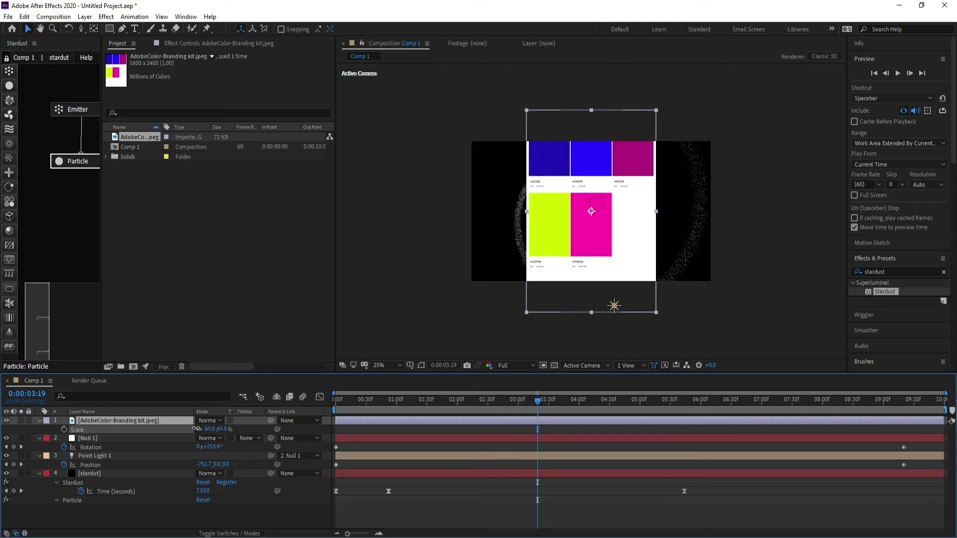
drag(601, 191, 593, 220)
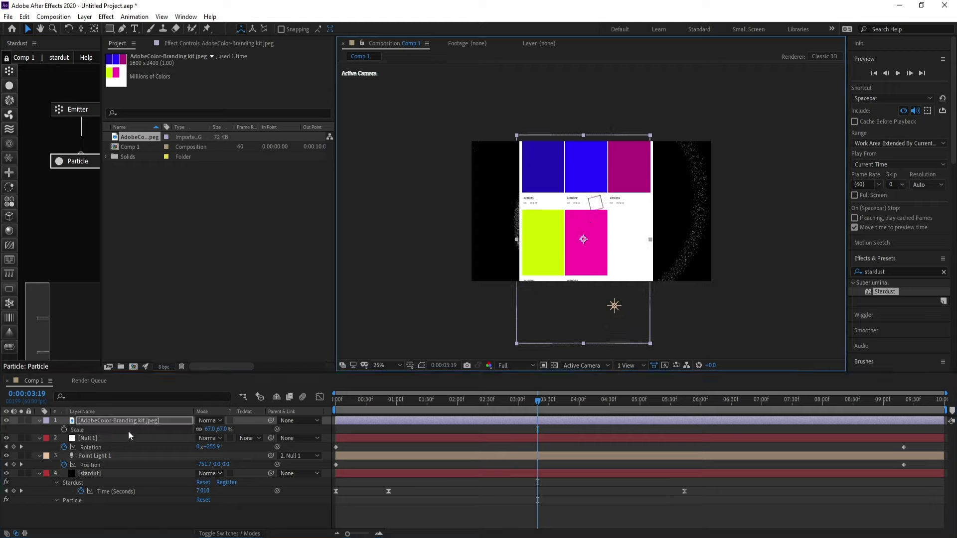
click(39, 422)
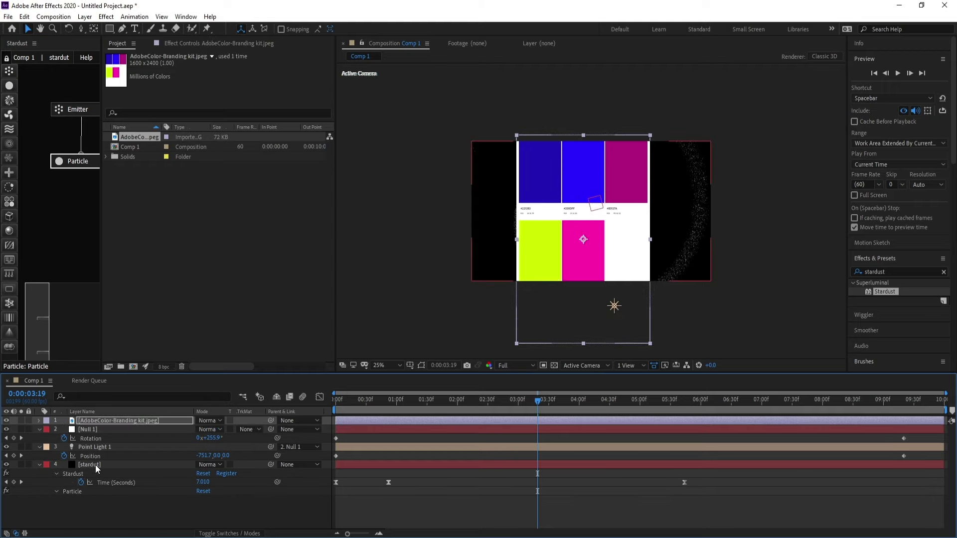
click(95, 465)
Step: Set the Color Gradient's left stop to the palette's dark blue swatch
click(172, 45)
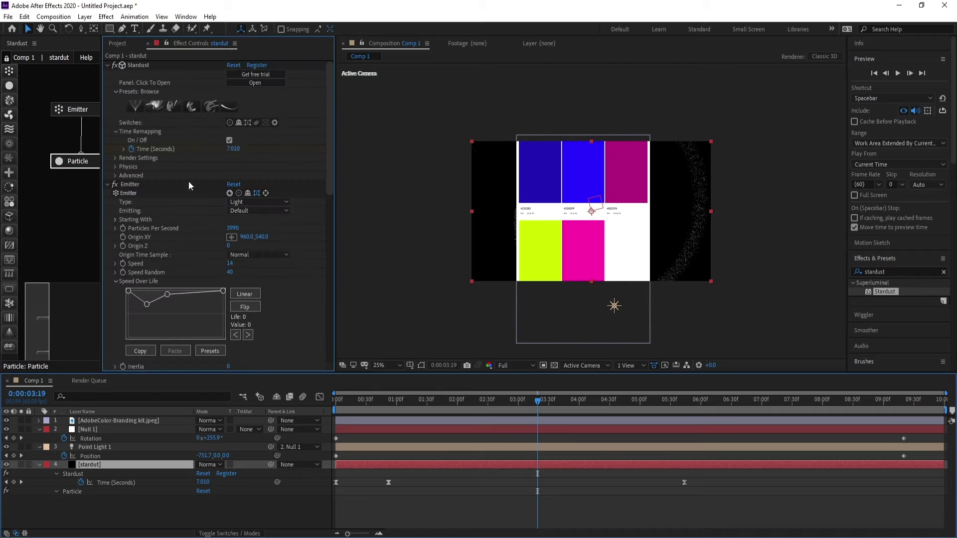
scroll(209, 245, down, 5)
scroll(209, 244, down, 3)
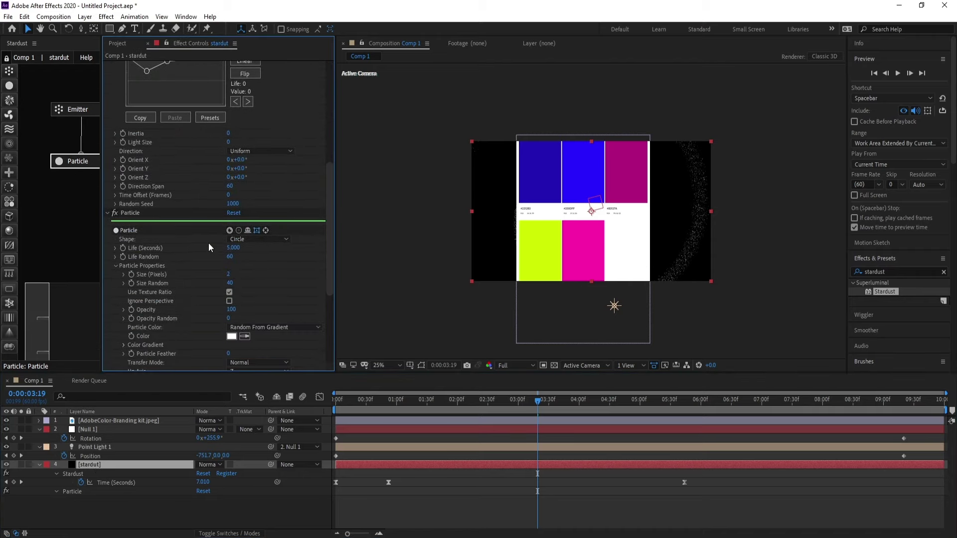
scroll(209, 247, down, 2)
scroll(206, 247, down, 2)
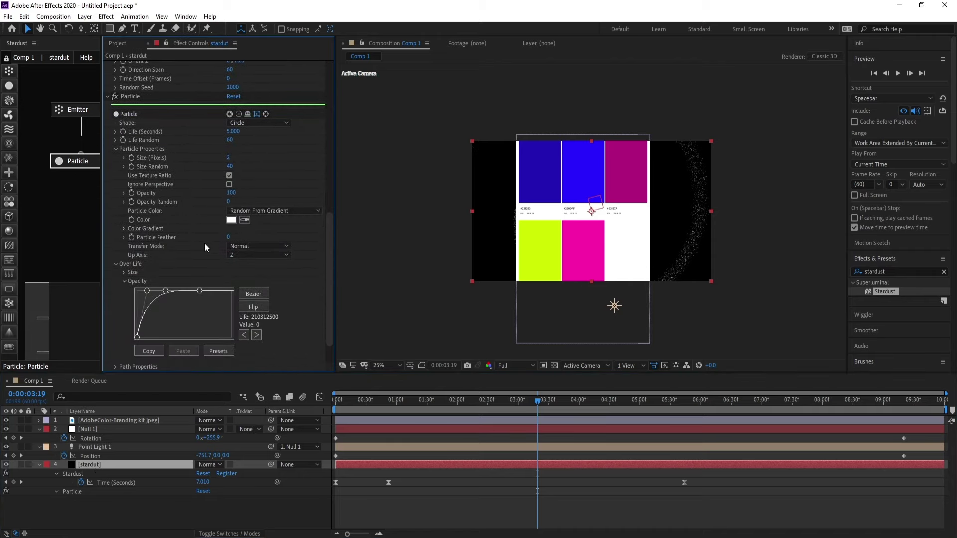
click(124, 230)
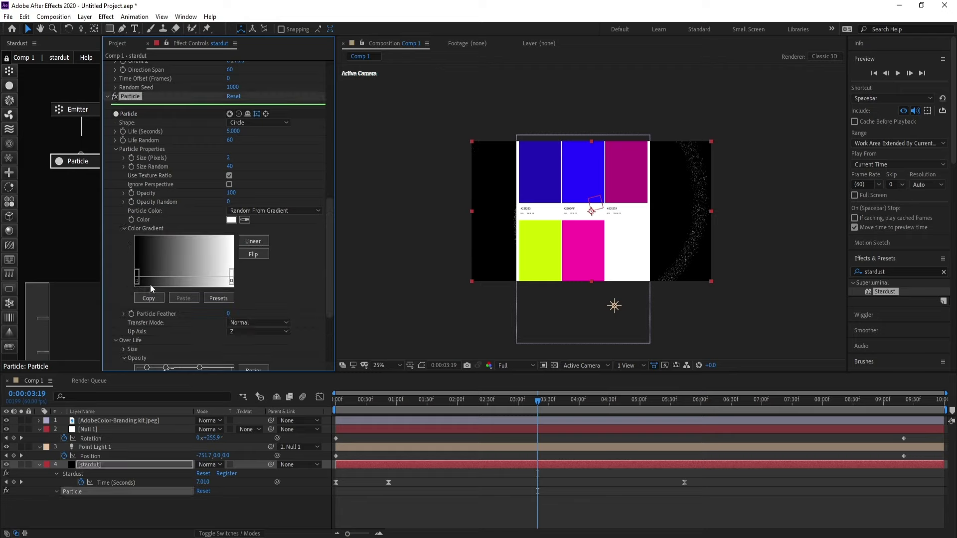
double_click(137, 277)
click(211, 205)
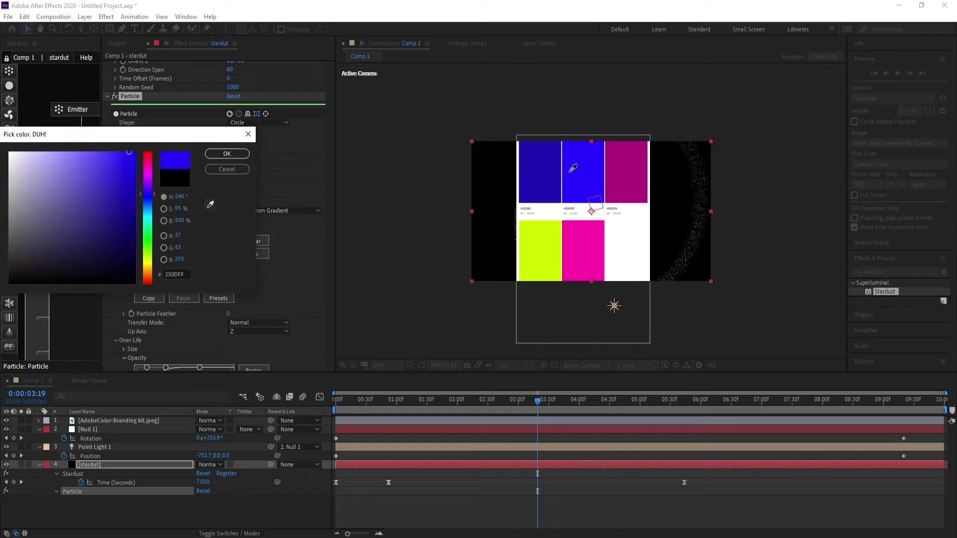
click(545, 158)
click(227, 154)
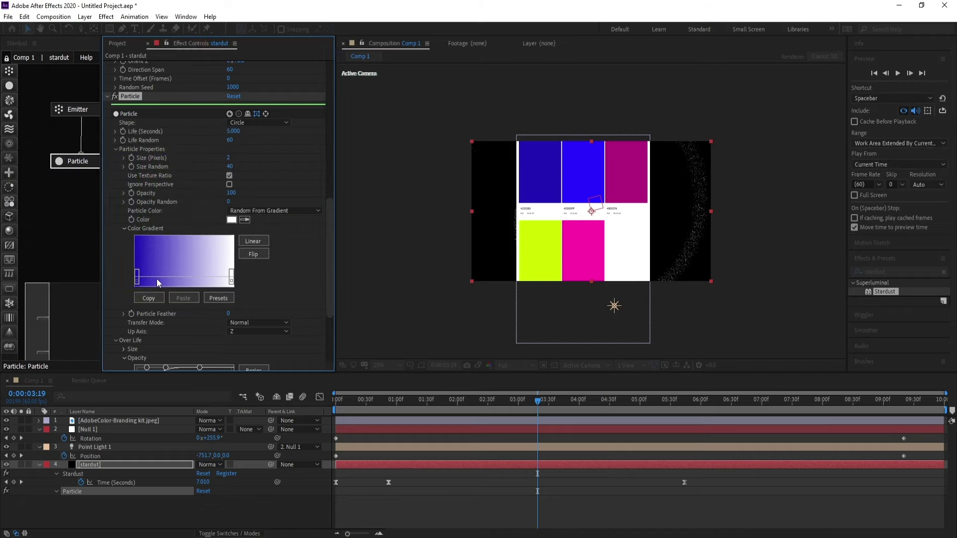
Step: Add two gradient stops sampled from the palette's bright blue and magenta swatches
double_click(231, 277)
click(211, 204)
click(573, 170)
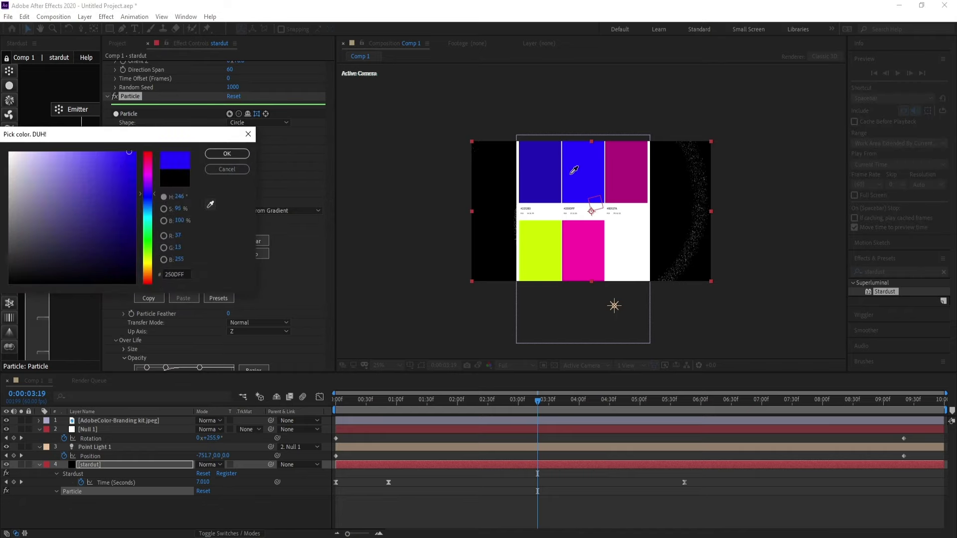
click(227, 154)
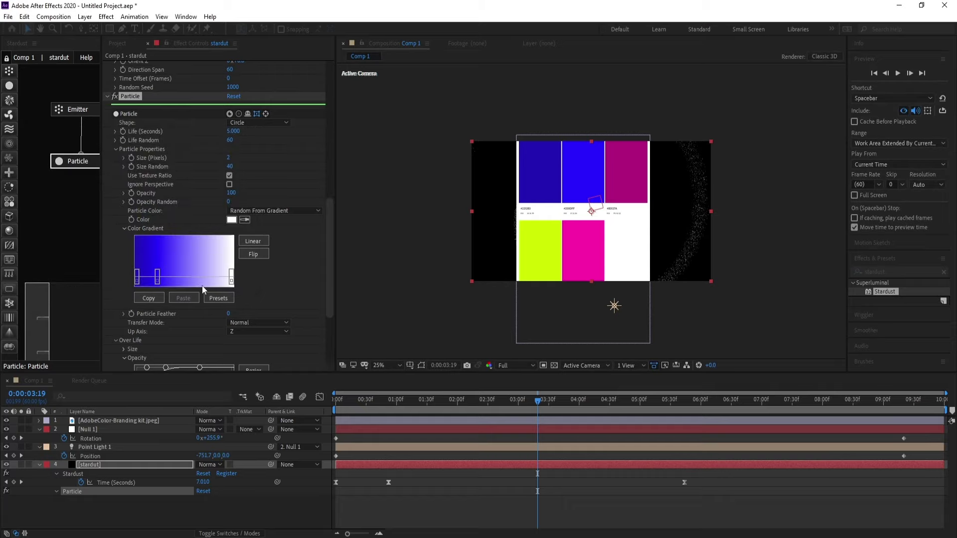
double_click(172, 276)
click(210, 205)
click(633, 175)
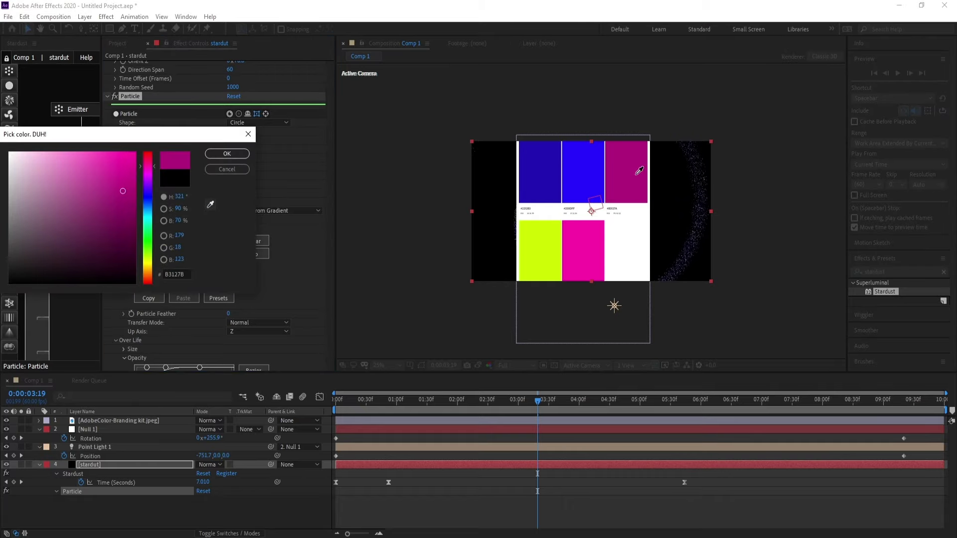
click(227, 153)
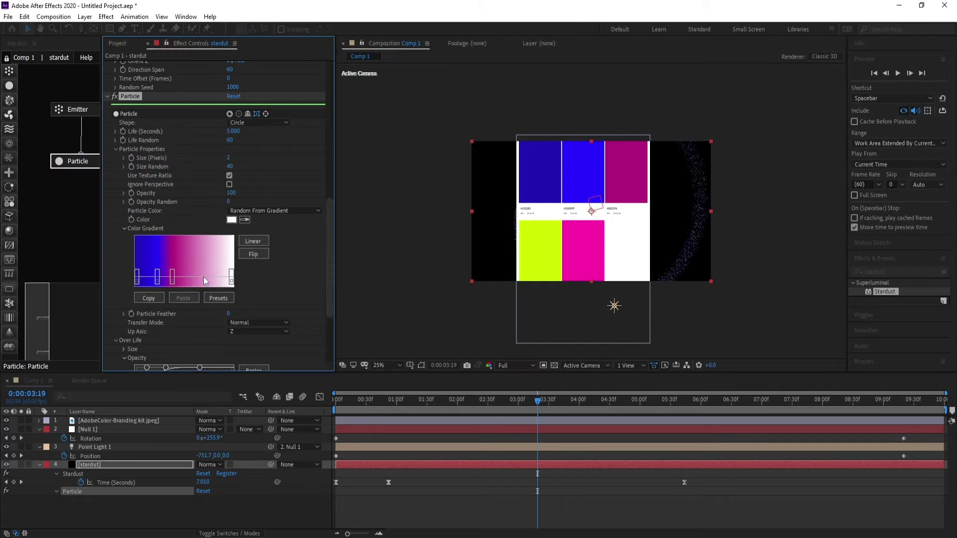
Step: Add a yellow-green stop and set the right stop to the palette's pink
double_click(203, 277)
click(210, 205)
click(539, 226)
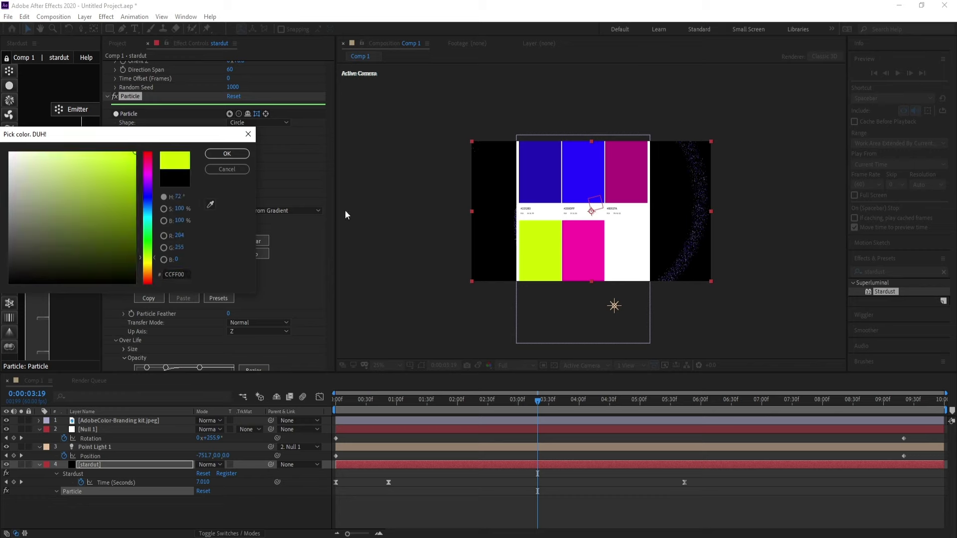
click(226, 154)
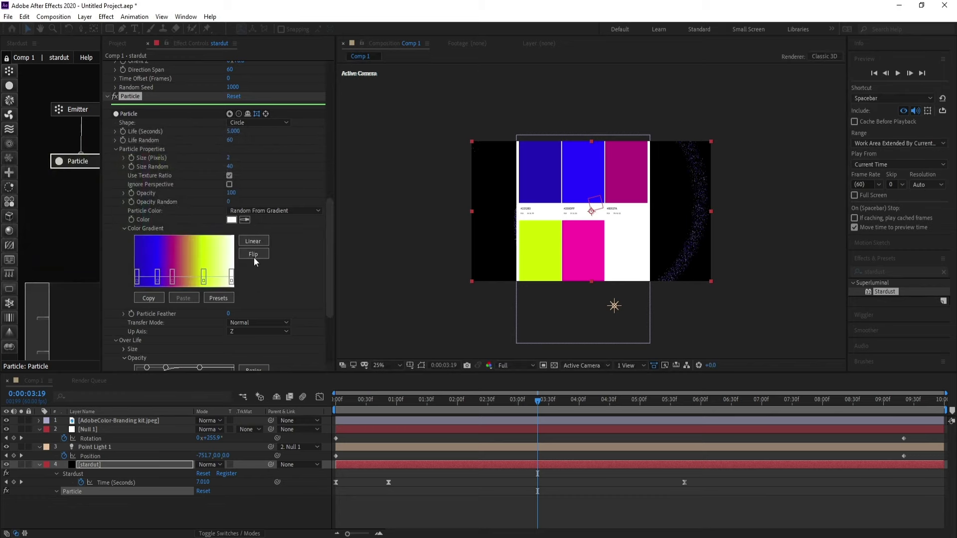
double_click(231, 280)
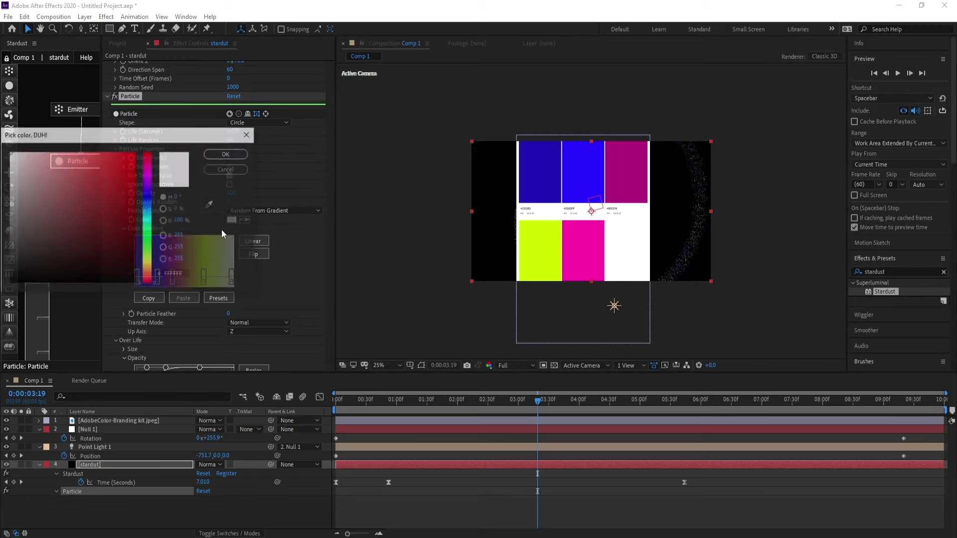
click(210, 205)
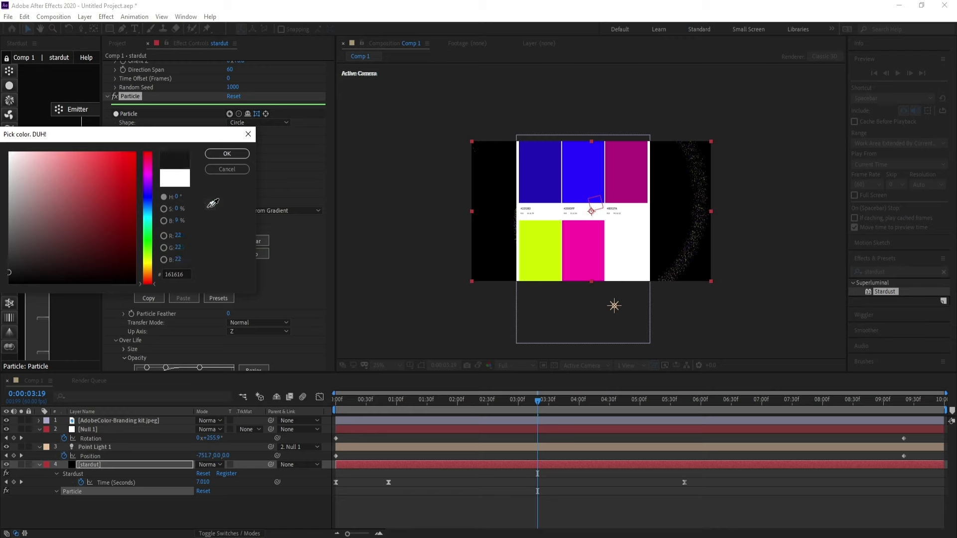
click(581, 246)
click(227, 154)
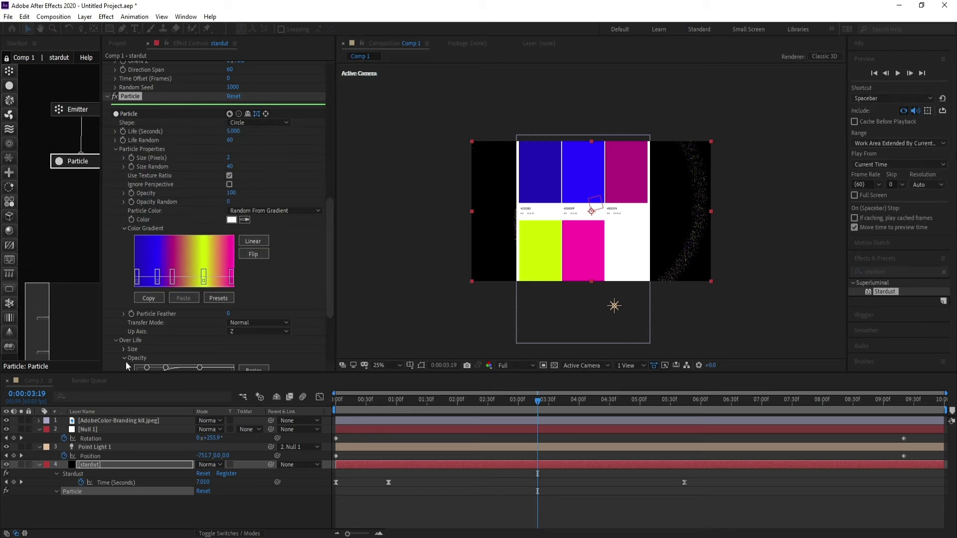
click(94, 421)
Step: Delete the palette image layer from the composition
key(Delete)
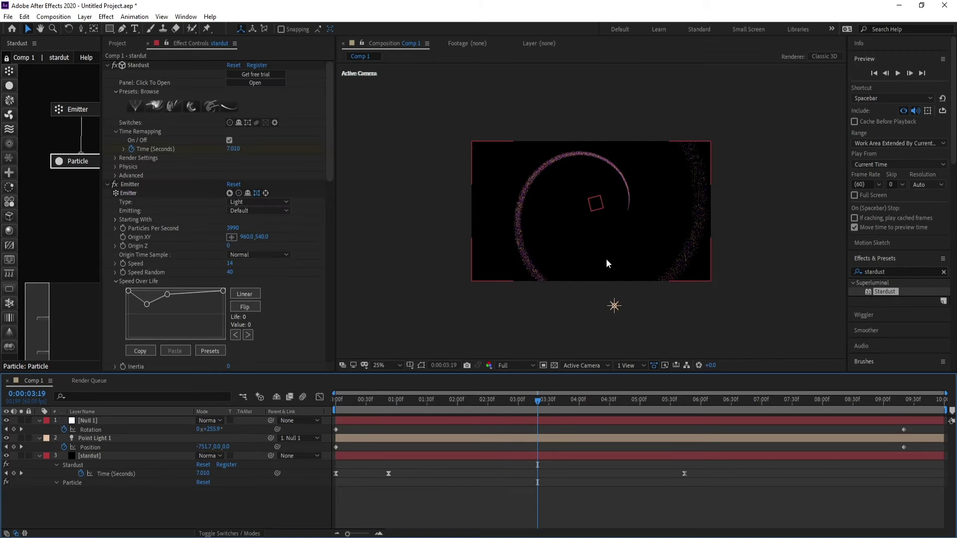
scroll(605, 259, up, 2)
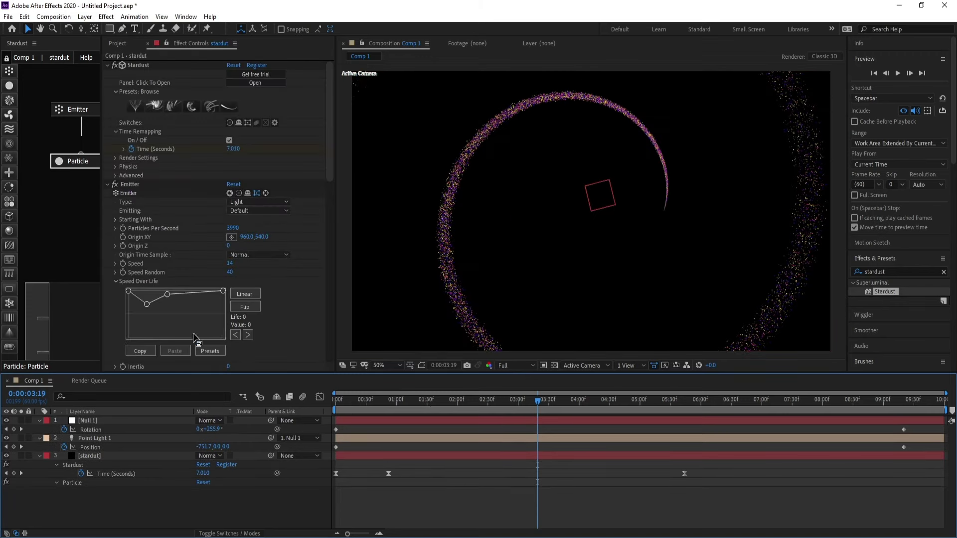
scroll(211, 258, down, 6)
scroll(207, 278, down, 3)
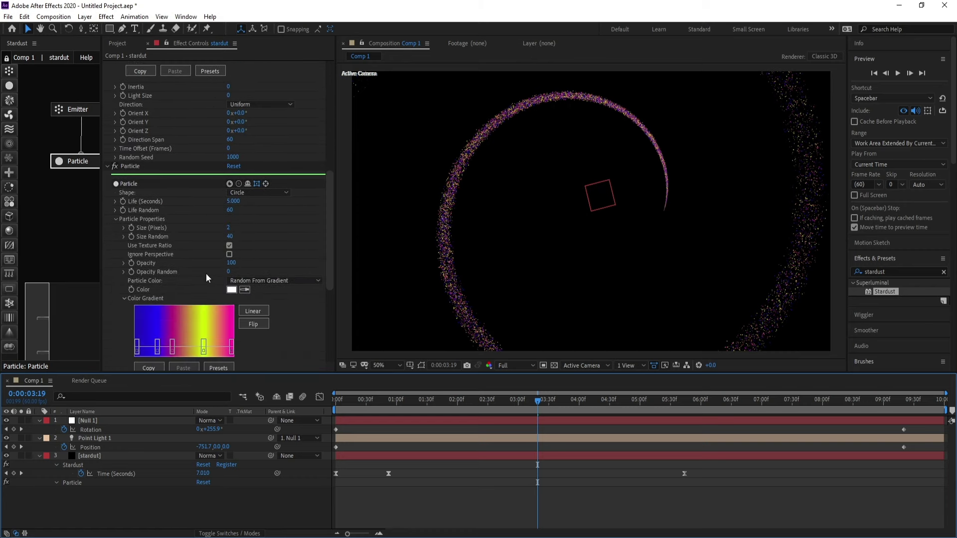
scroll(239, 325, down, 2)
Step: At 0:00:03:50, reposition the middle Color Gradient stops
drag(552, 412, 568, 405)
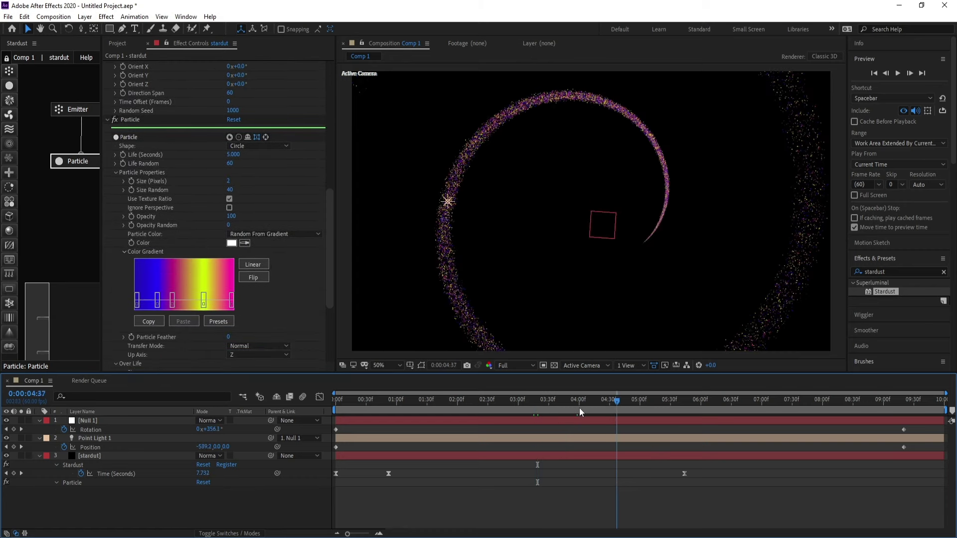
mouse_move(178, 301)
mouse_down()
mouse_move(188, 301)
mouse_move(172, 302)
mouse_up()
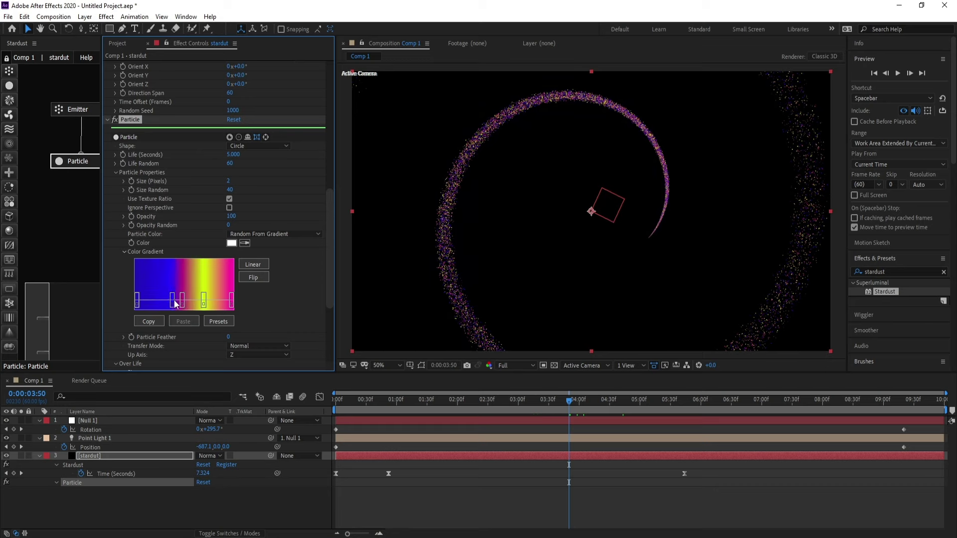
double_click(172, 302)
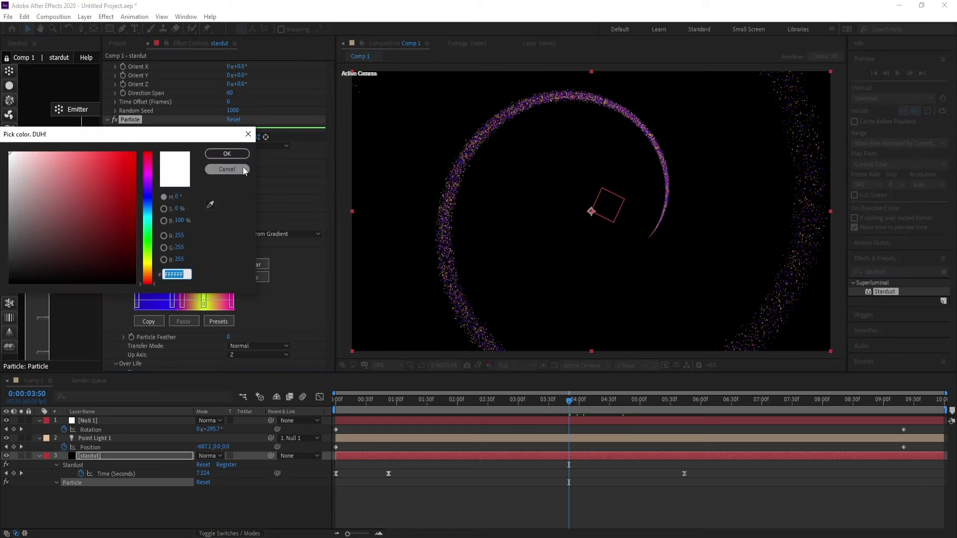
click(227, 153)
mouse_move(204, 302)
mouse_down()
mouse_move(219, 302)
mouse_move(199, 306)
mouse_up()
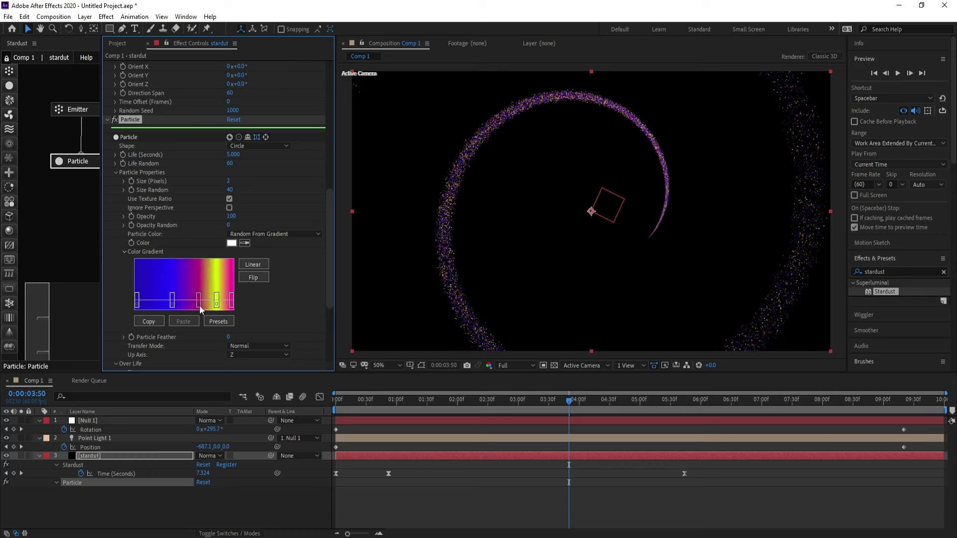
double_click(199, 302)
click(224, 172)
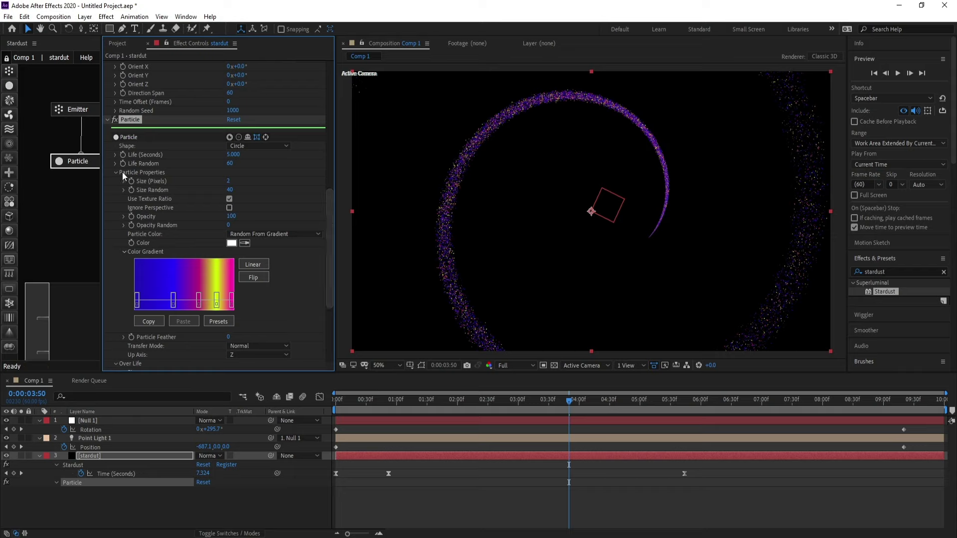
Step: Set the particle Size (Pixels) to 1 and check the frame around 0:00:04:28
click(230, 182)
text(1)
key(Return)
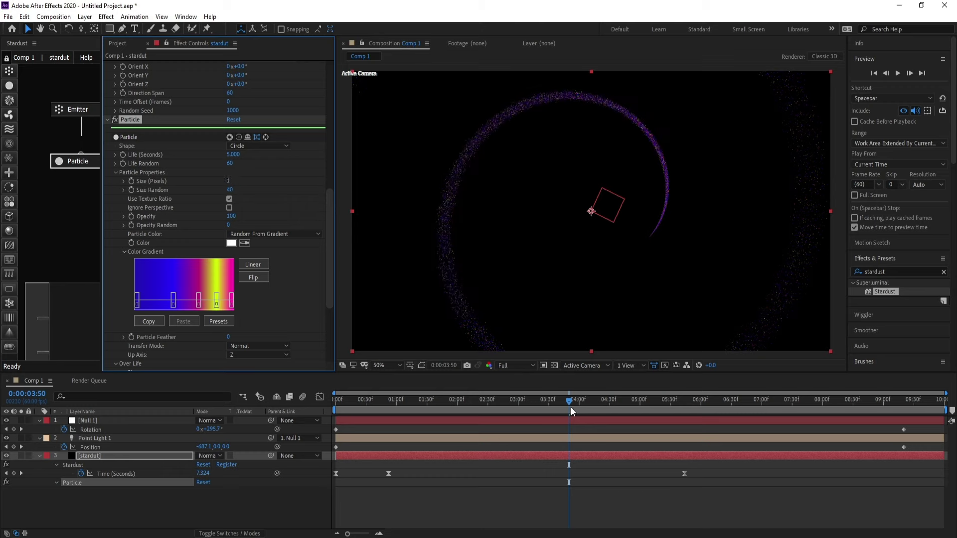
mouse_move(570, 408)
mouse_down()
mouse_move(783, 419)
mouse_move(555, 427)
mouse_move(608, 427)
mouse_up()
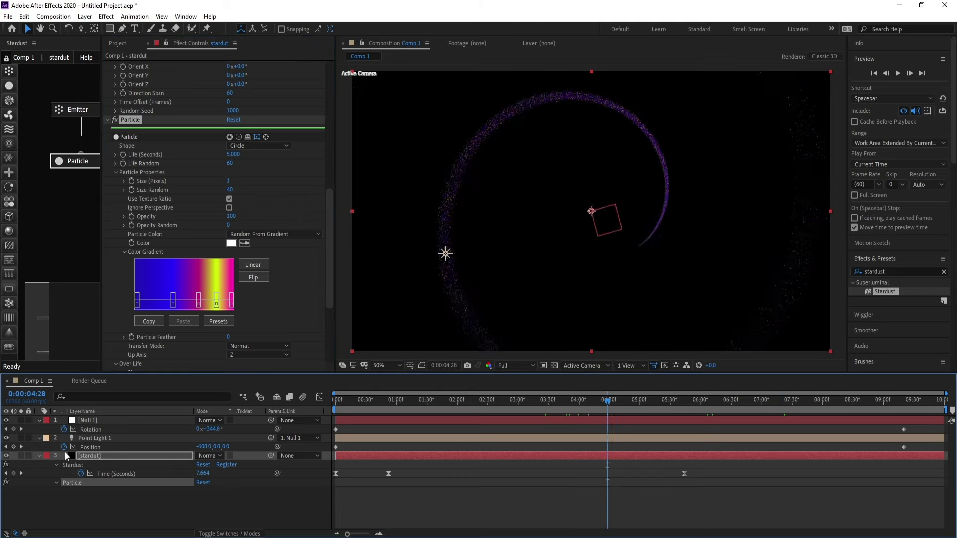
Step: Collapse the layers, show only the stardut layer's keyframes, and return to frame 0
click(39, 421)
click(39, 429)
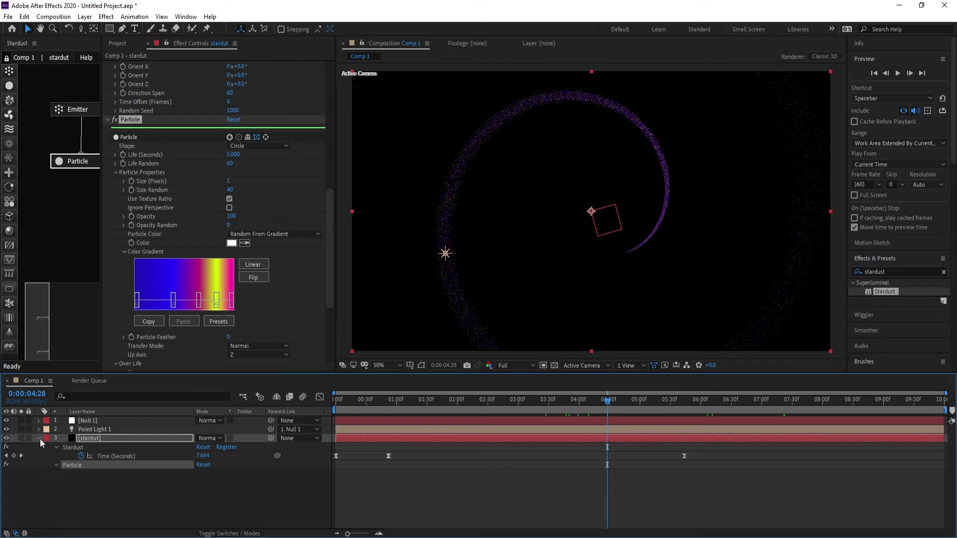
click(39, 438)
click(91, 438)
key(u)
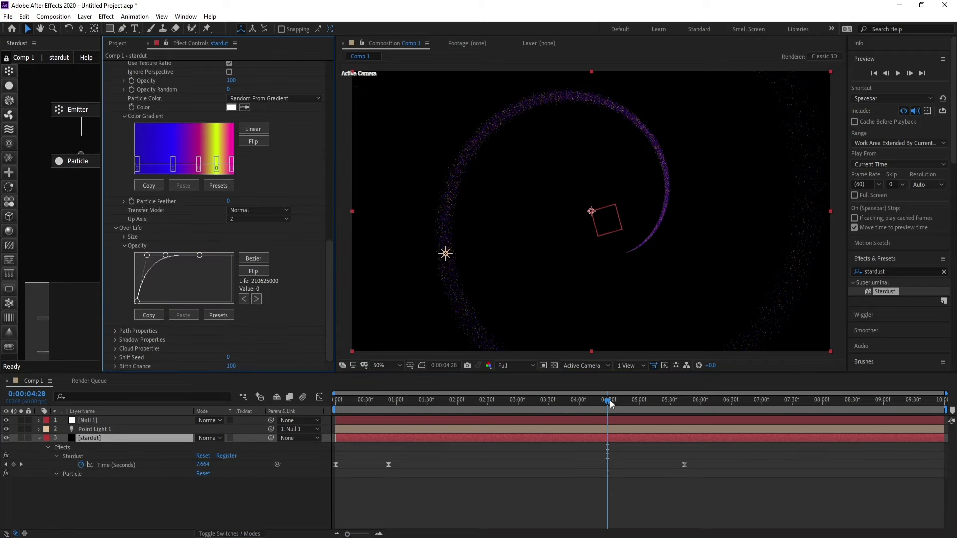
key(Home)
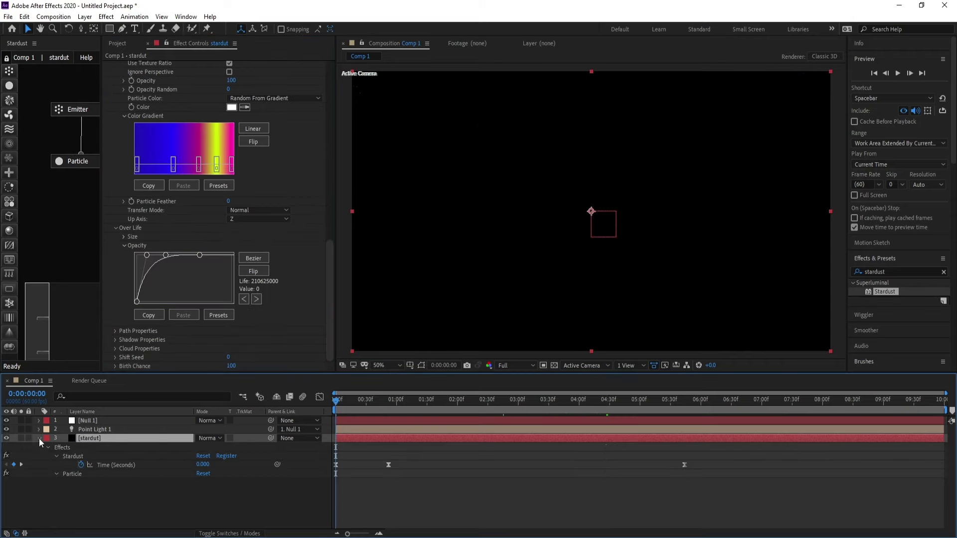
Step: Duplicate Point Light 1 and drag the copy to the right of the frame
click(39, 439)
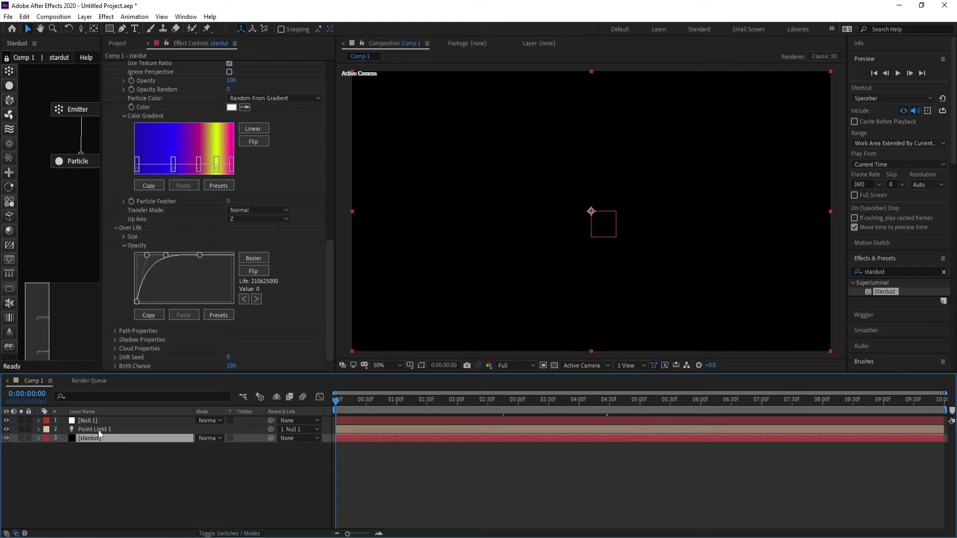
click(99, 429)
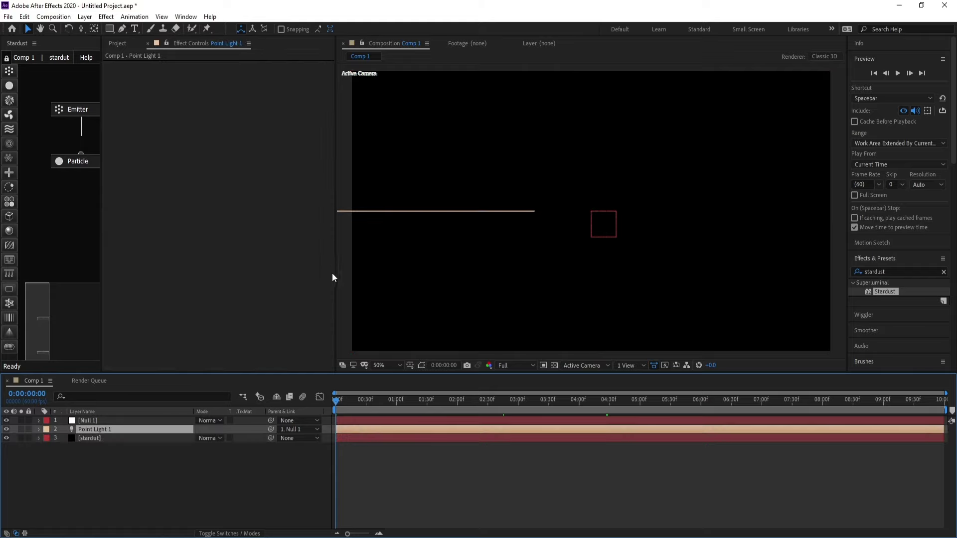
drag(337, 273, 216, 279)
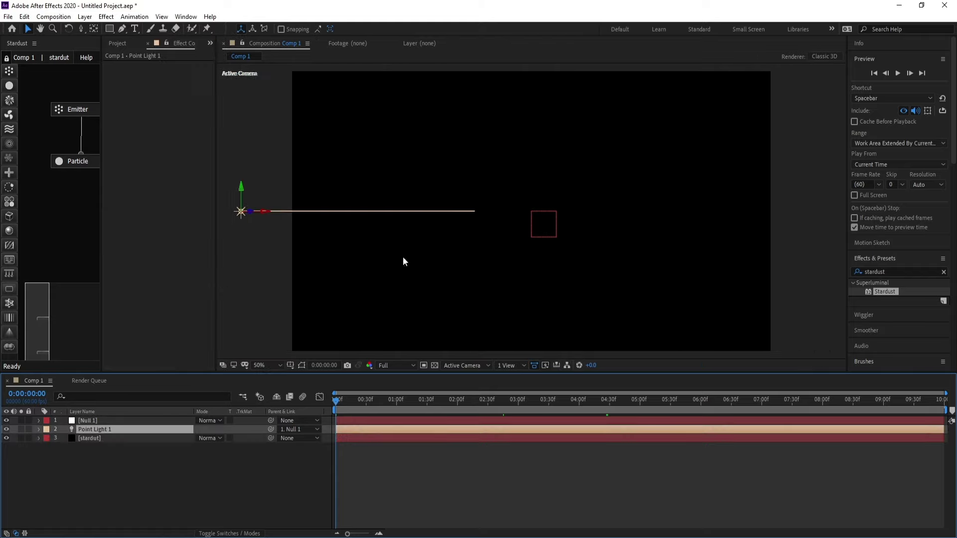
scroll(542, 257, down, 2)
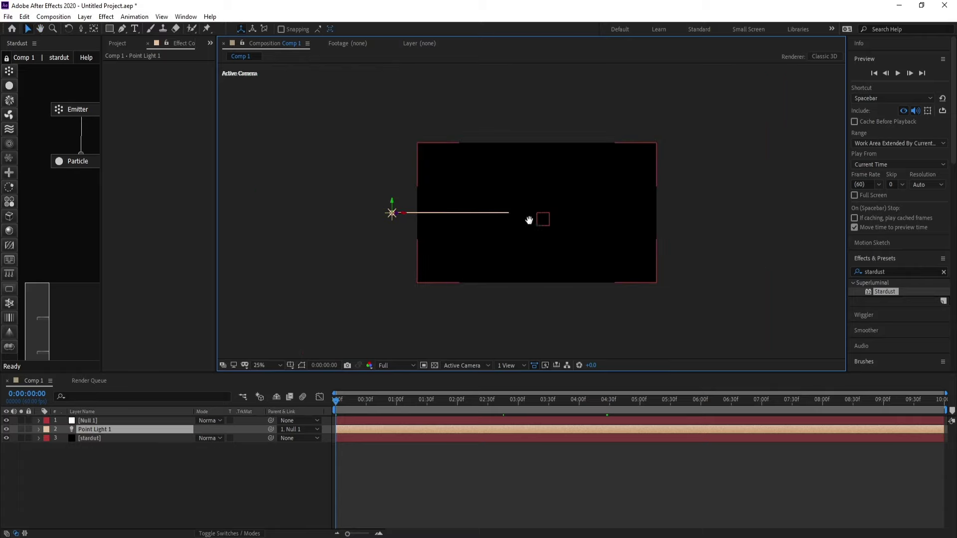
drag(530, 220, 521, 235)
click(98, 430)
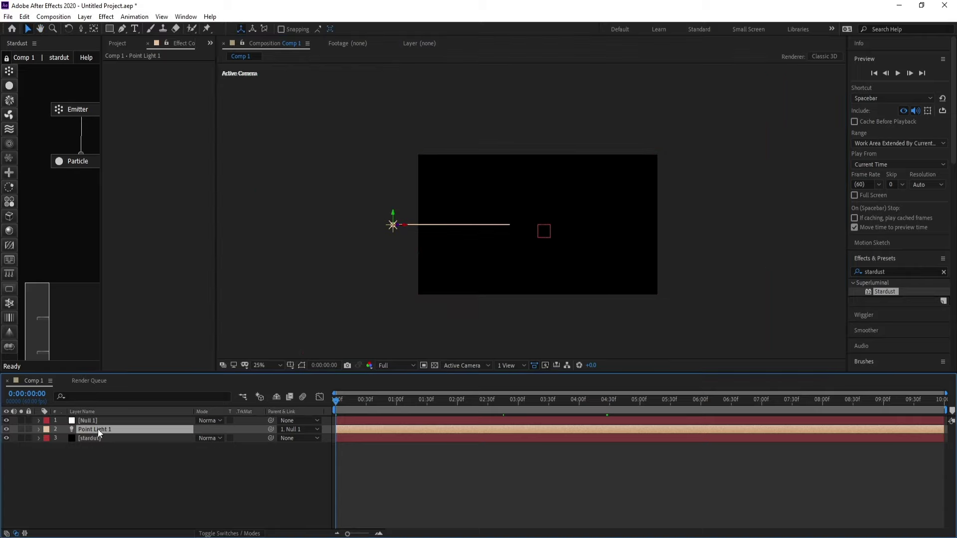
key(ctrl+d)
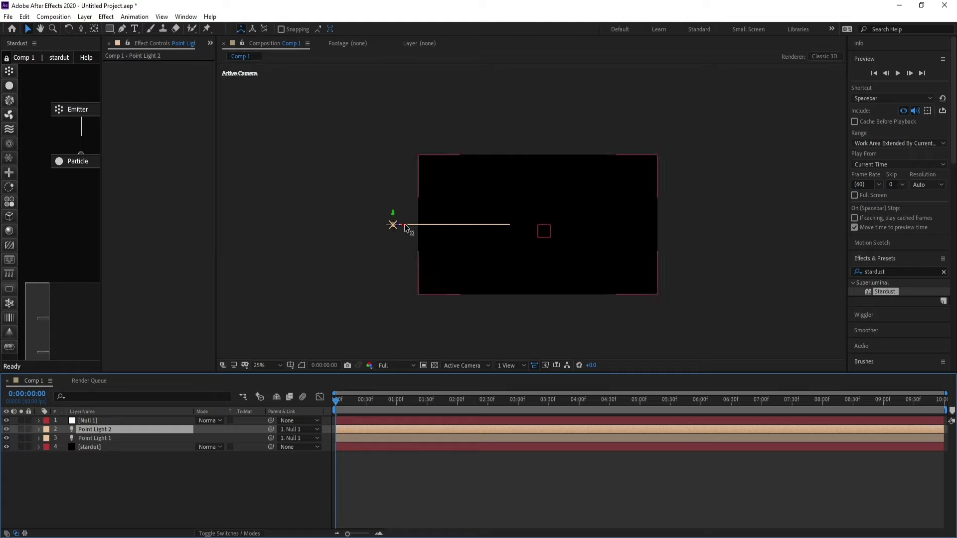
drag(405, 227, 715, 229)
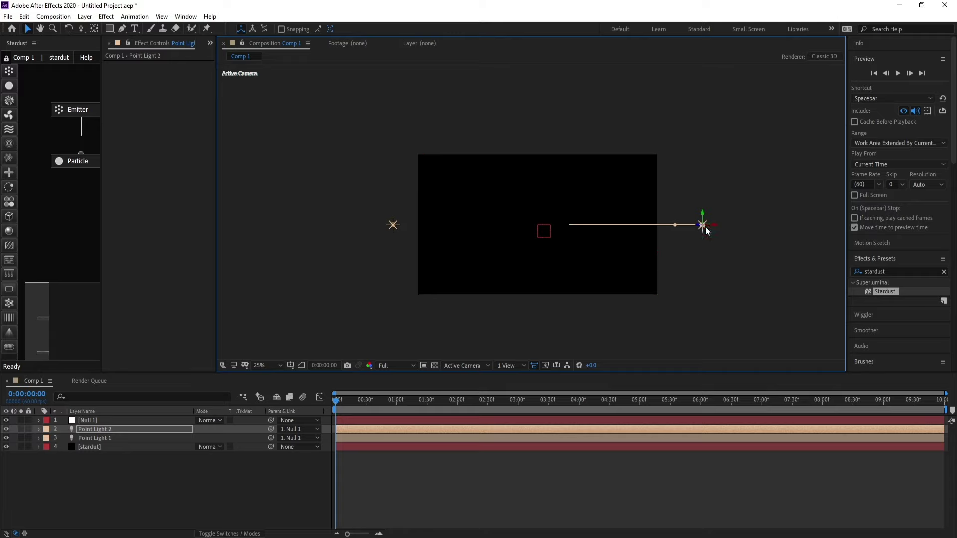
Step: Set Point Light 1's Position X to -1166 and Point Light 2's to 1166
click(97, 438)
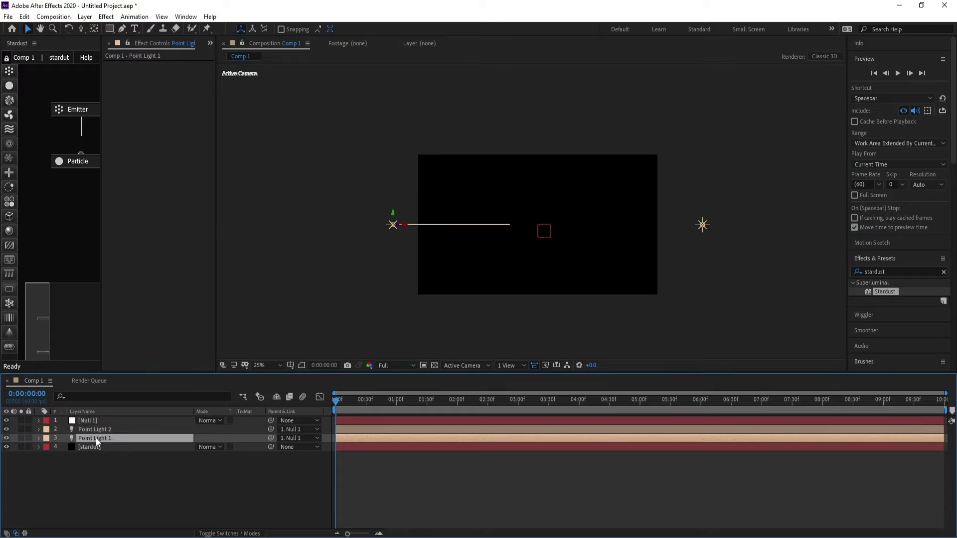
key(p)
click(100, 430)
key(p)
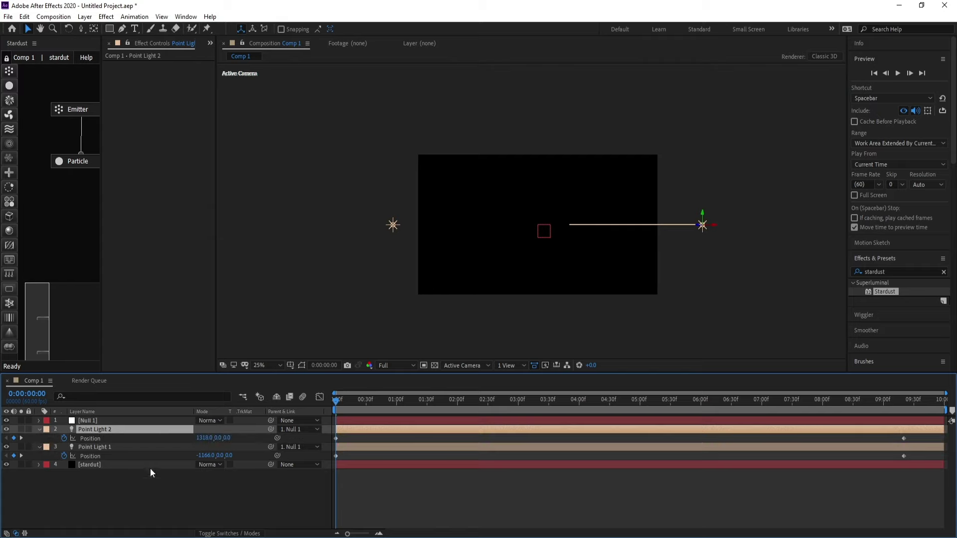
click(205, 455)
key(Return)
click(202, 439)
key(Return)
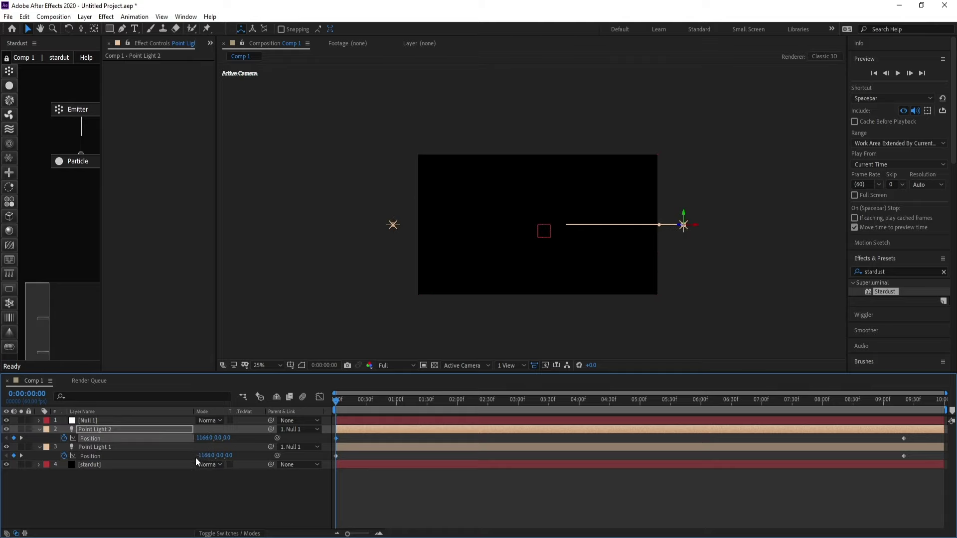
Step: Duplicate Point Light 2 to create Point Light 3
click(92, 449)
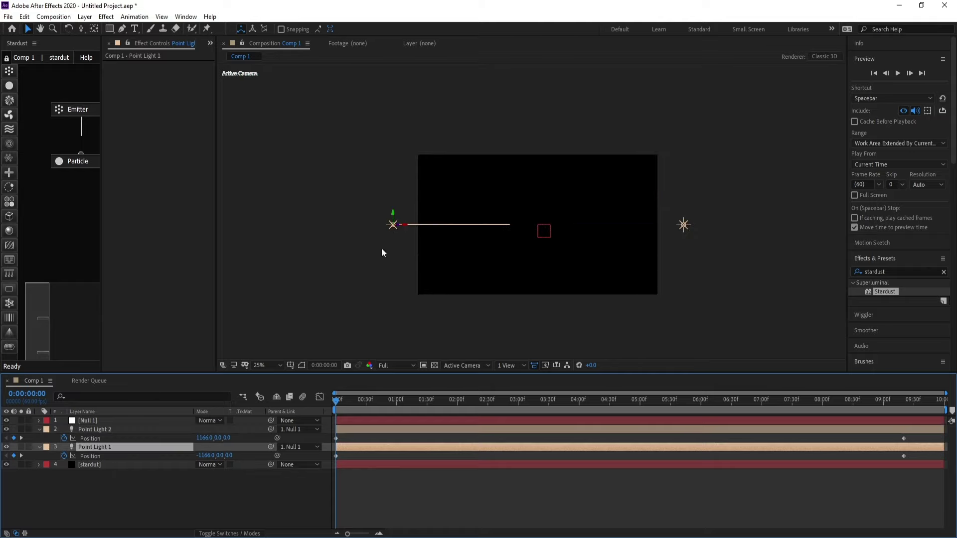
click(683, 225)
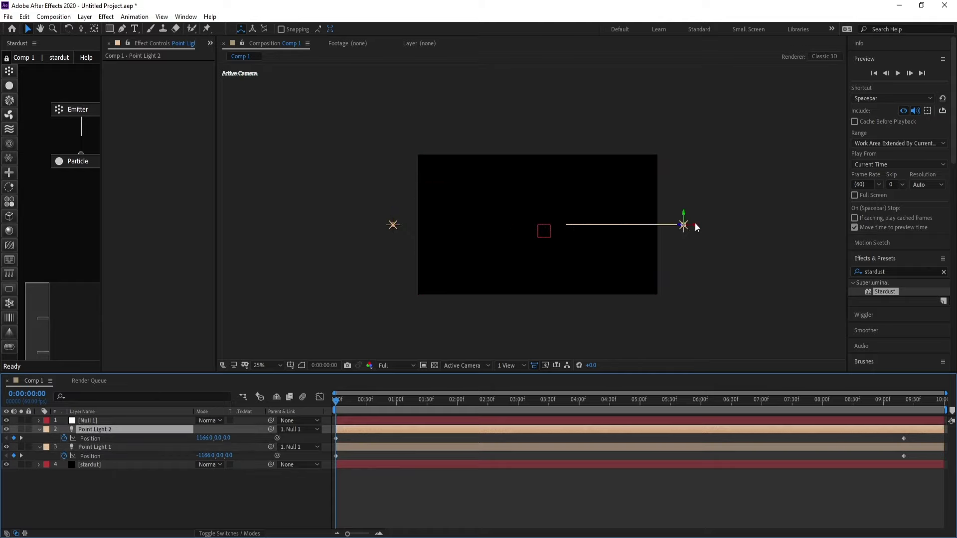
key(ctrl+d)
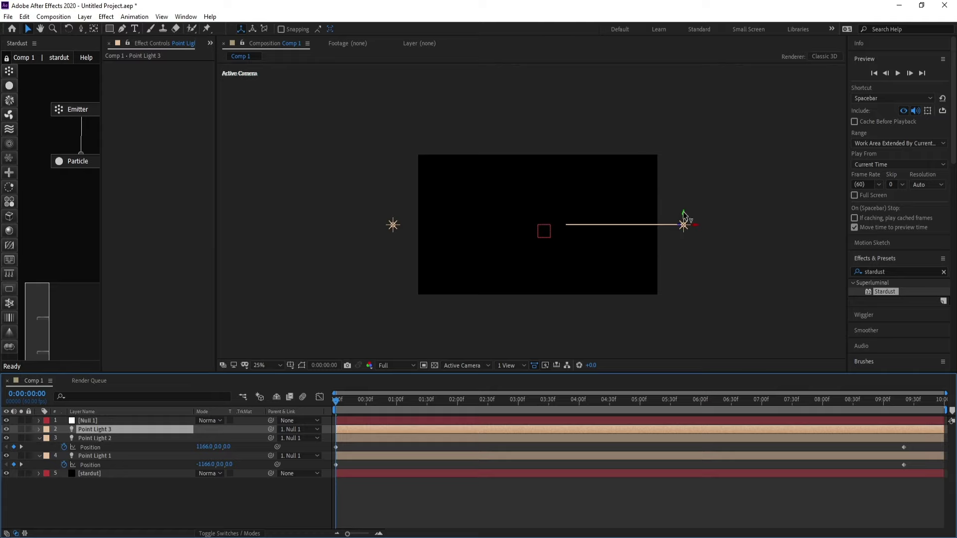
Step: Move Point Light 3 above the frame with Position X set to 0
mouse_move(686, 216)
mouse_down()
mouse_move(686, 129)
mouse_move(554, 142)
mouse_up()
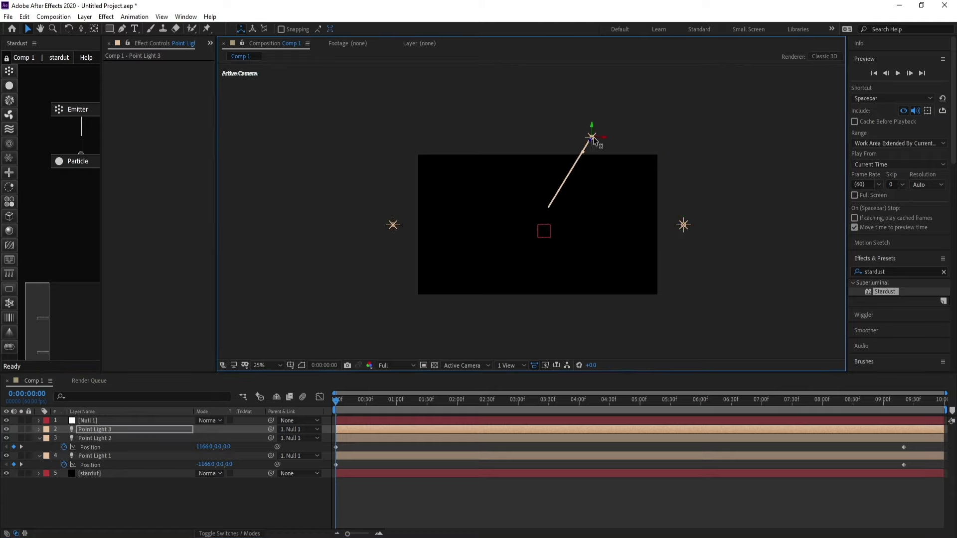
click(100, 430)
key(p)
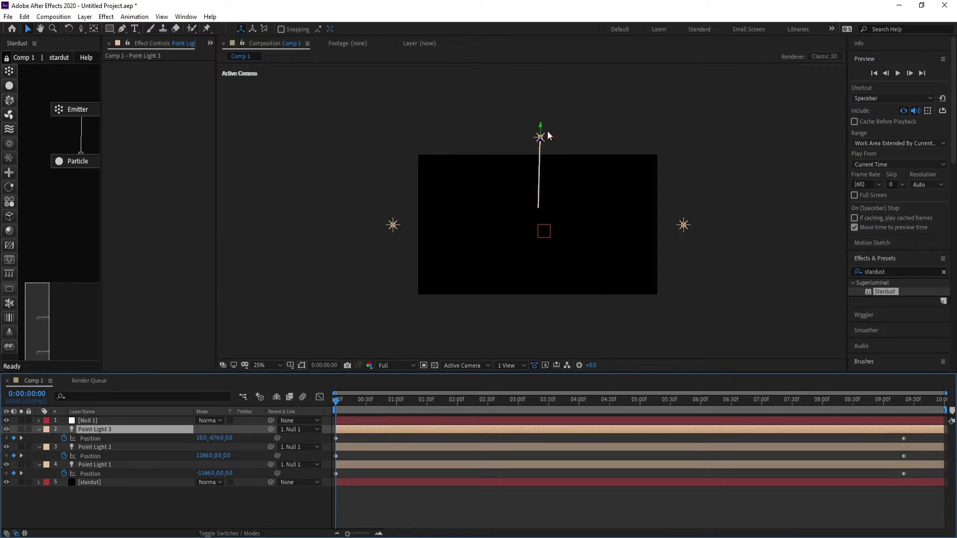
drag(551, 143, 550, 142)
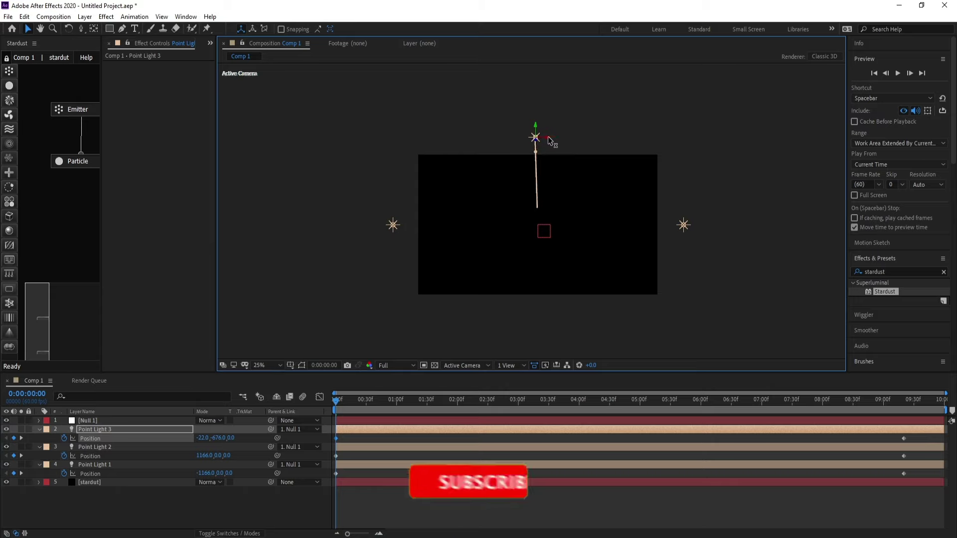
drag(220, 438, 206, 441)
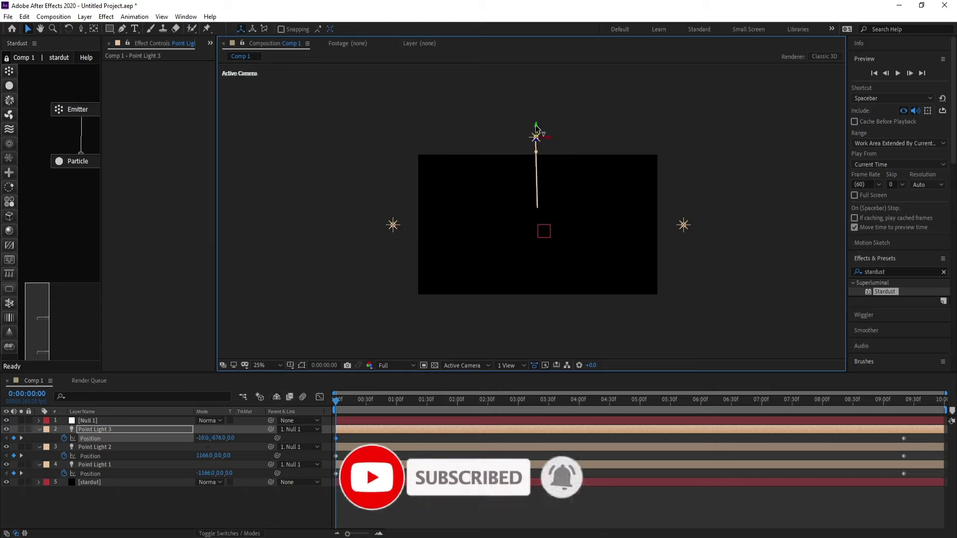
click(201, 438)
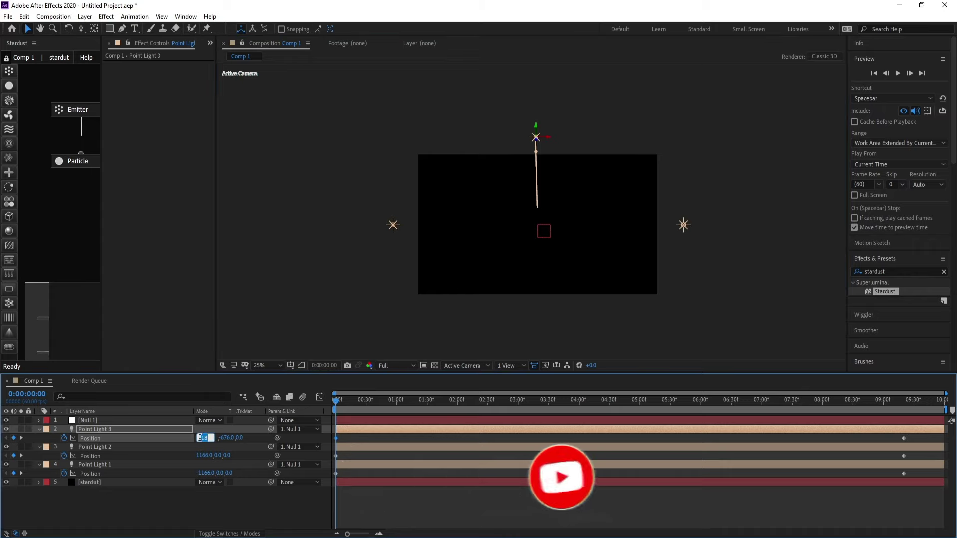
text(0)
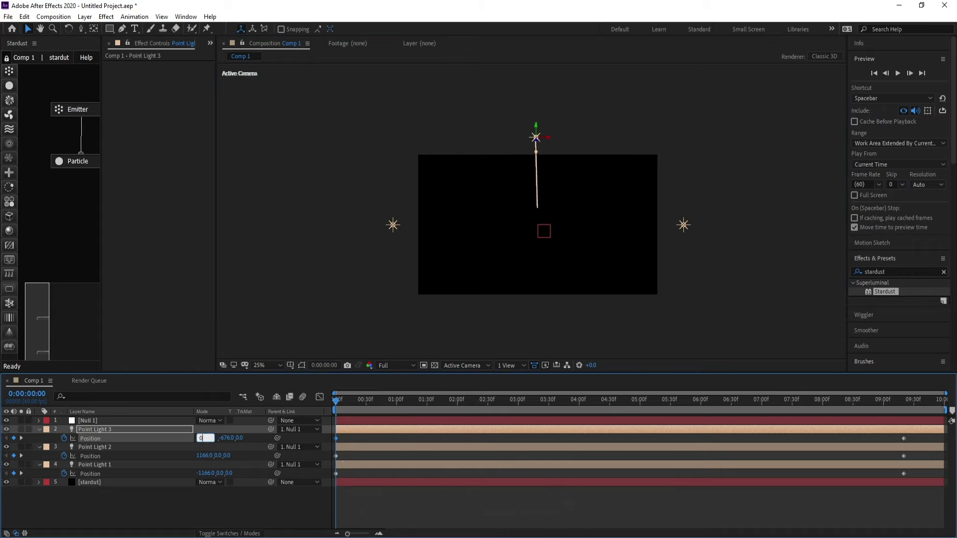
key(Return)
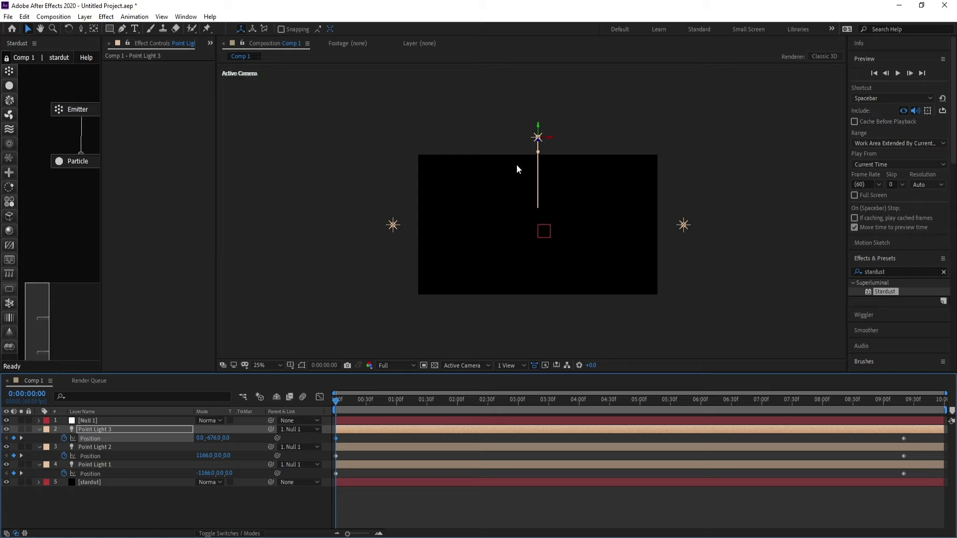
Step: Duplicate Point Light 3 into Point Light 4 and place it below the frame at Y 676
click(94, 429)
key(ctrl+d)
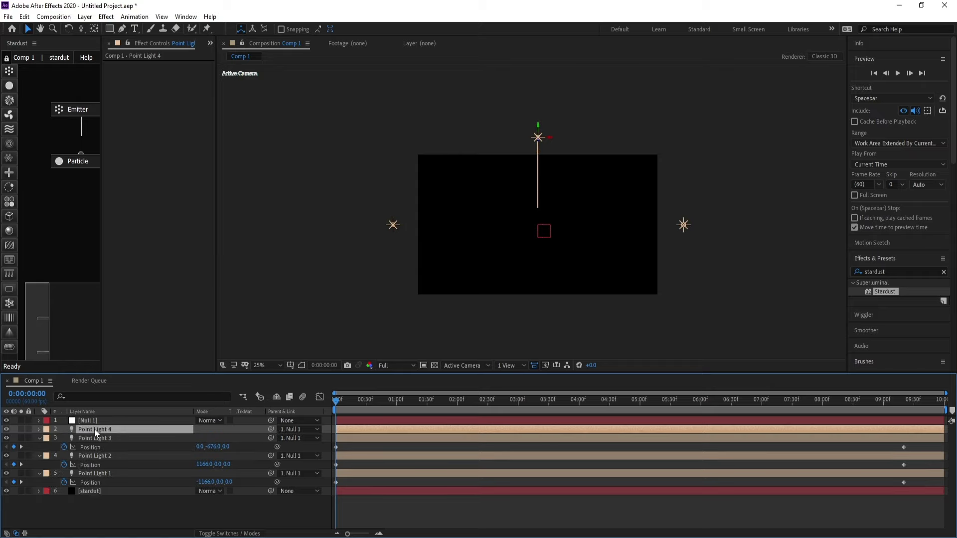
key(p)
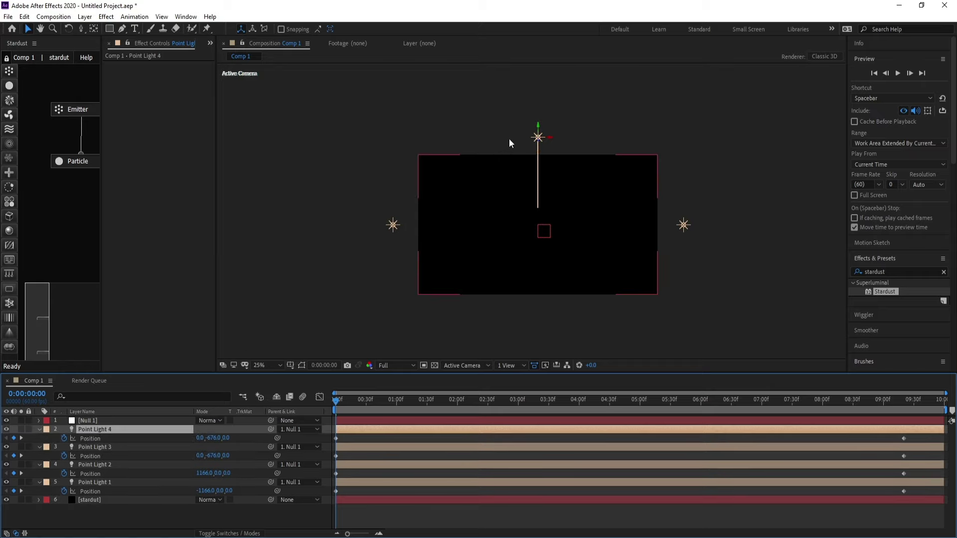
drag(538, 126, 538, 327)
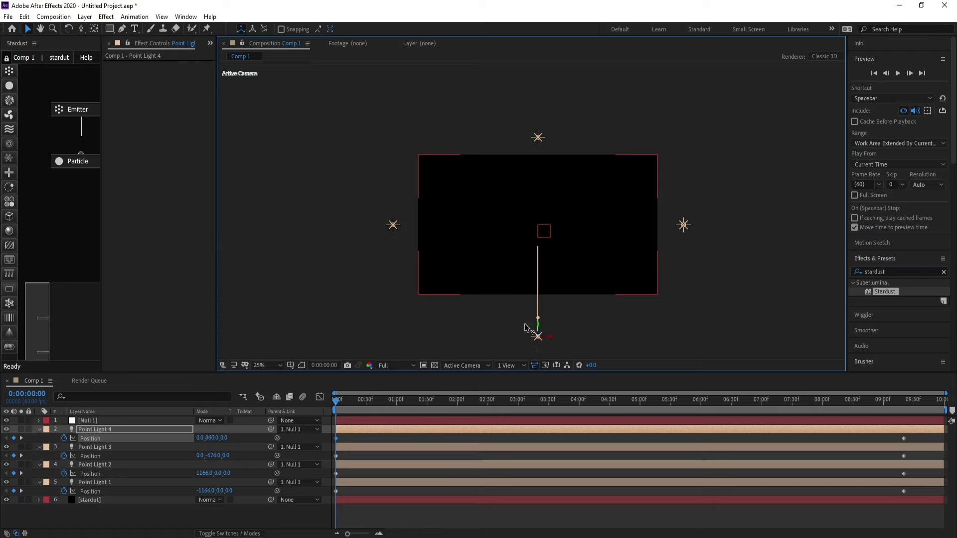
click(213, 455)
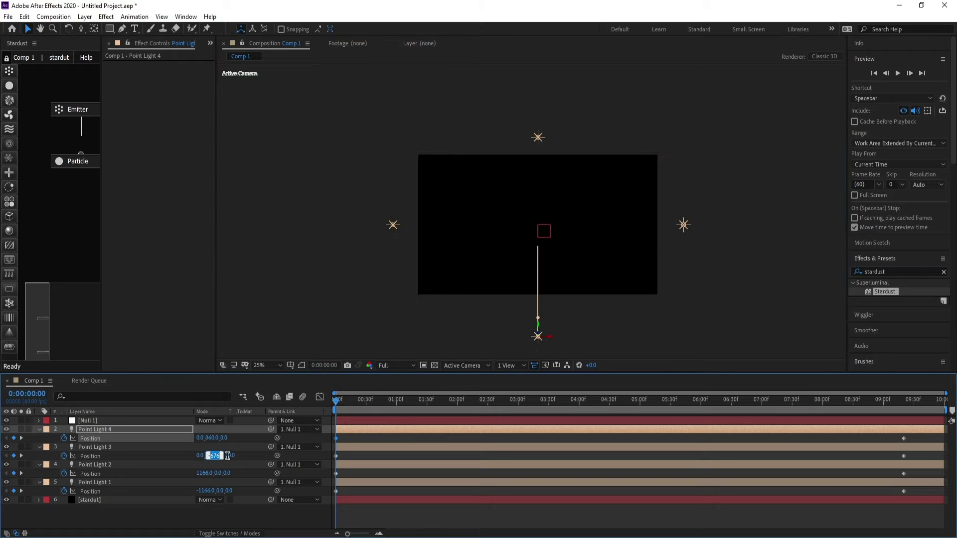
click(211, 437)
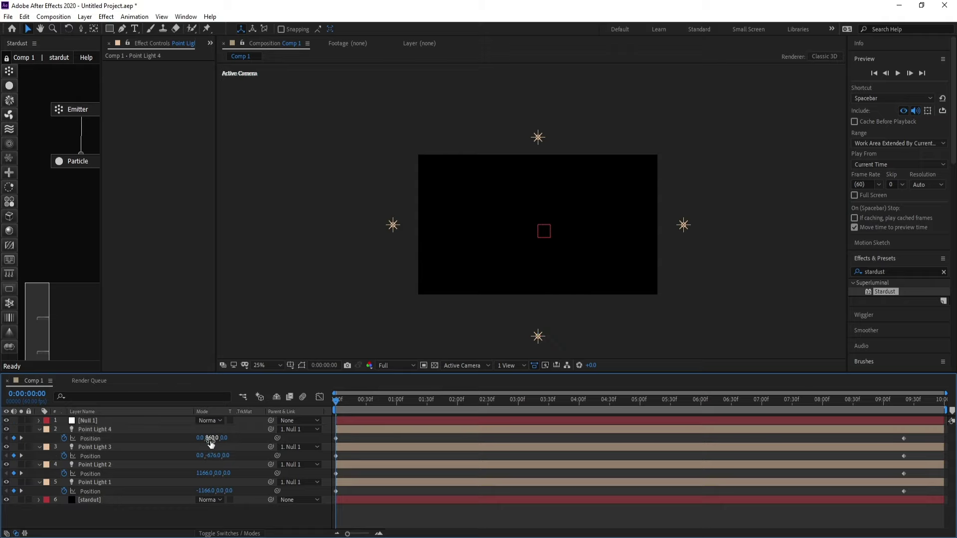
text(676)
key(Return)
Step: Collapse all four point lights' properties and zoom the composition view to 50%
click(250, 437)
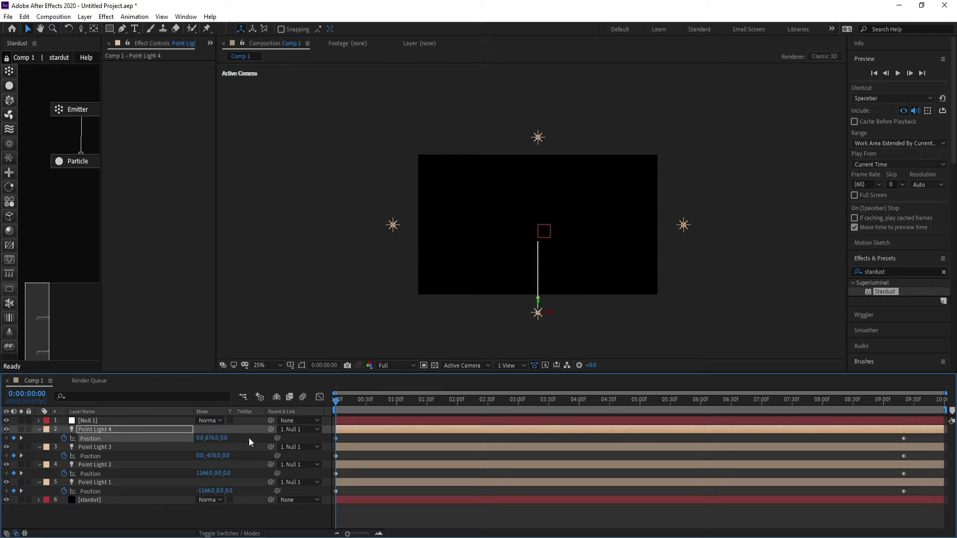
click(39, 430)
click(40, 438)
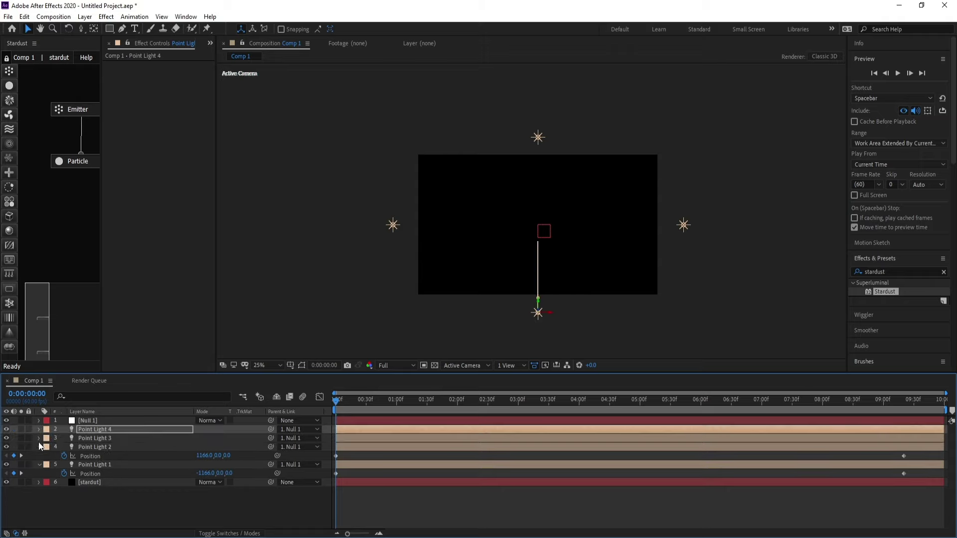
click(40, 438)
click(40, 438)
click(39, 447)
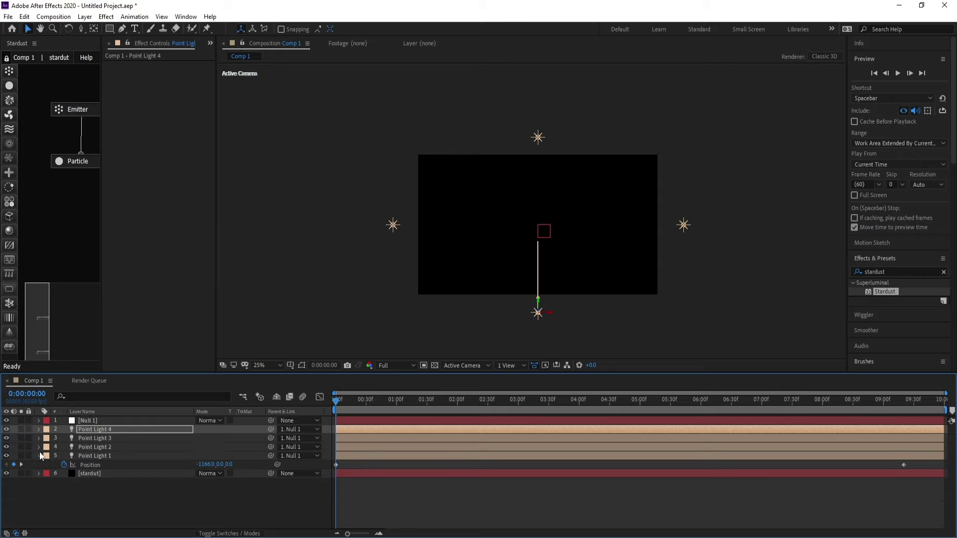
click(40, 456)
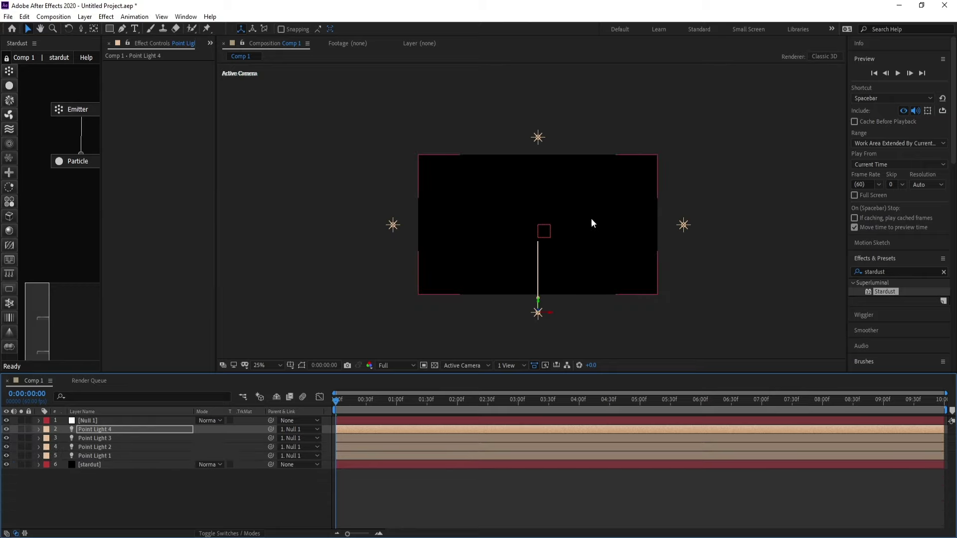
key(period)
Step: Preview the Stardust spiral animation up to 0:00:02:48, then widen the Stardust node panel
scroll(513, 284, down, 2)
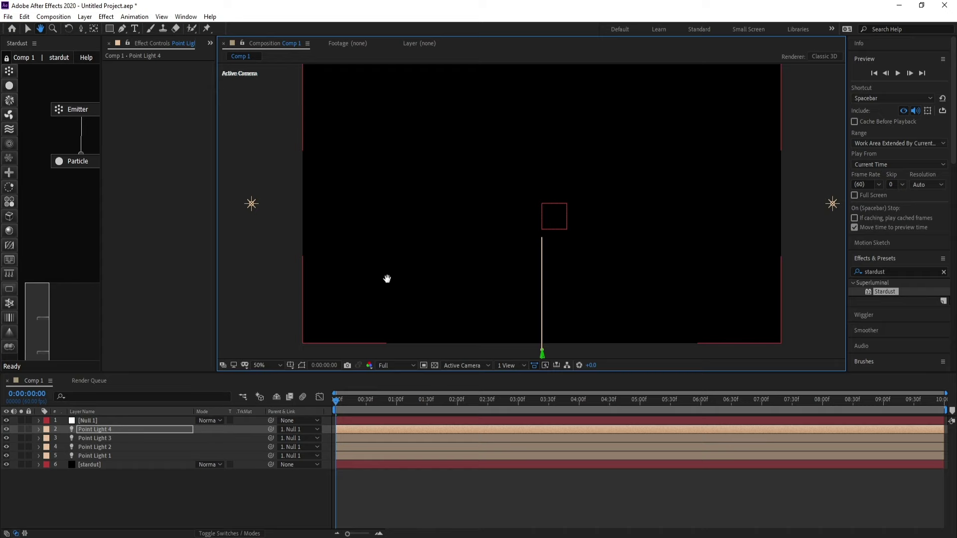
key(space)
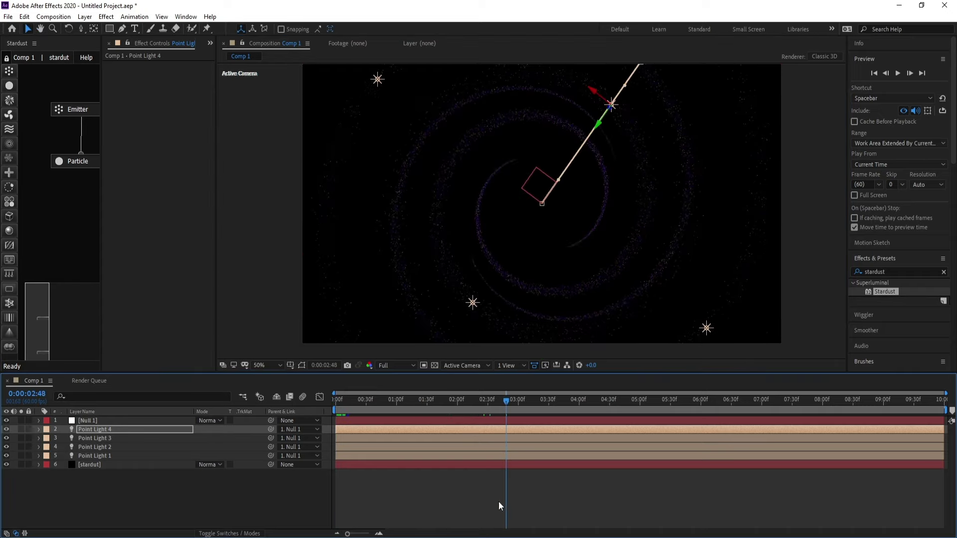
click(540, 508)
key(space)
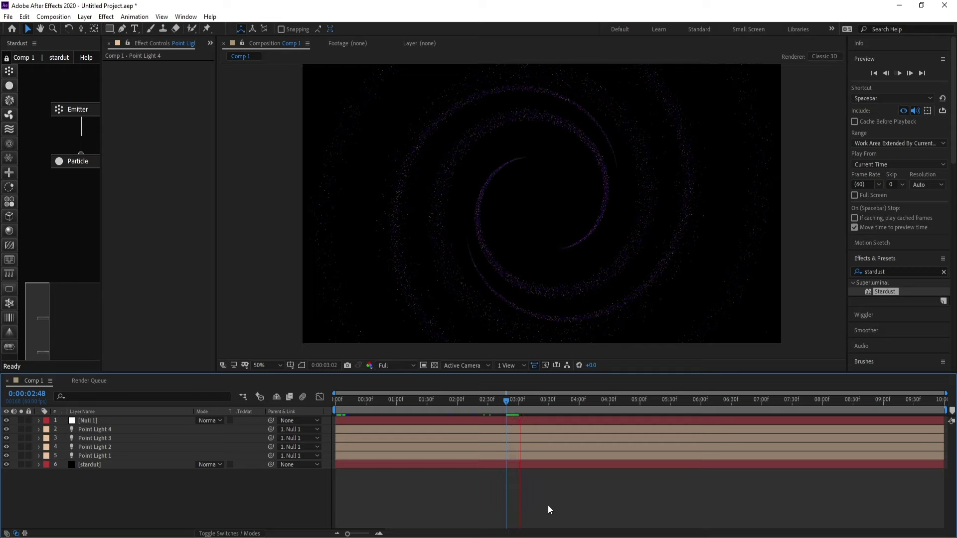
click(505, 400)
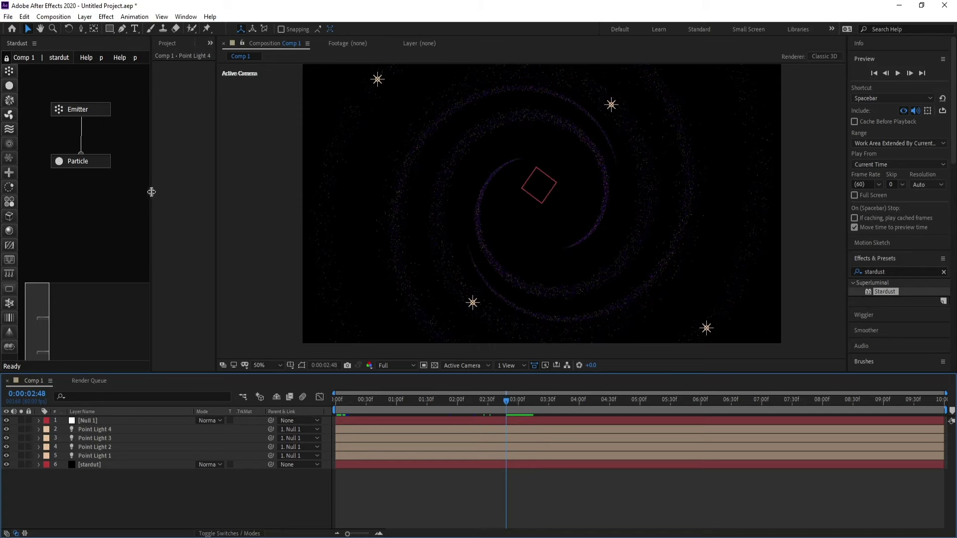
drag(101, 192, 149, 192)
Step: Add a Field node below Particle in the stardut layer's Stardust graph
click(97, 468)
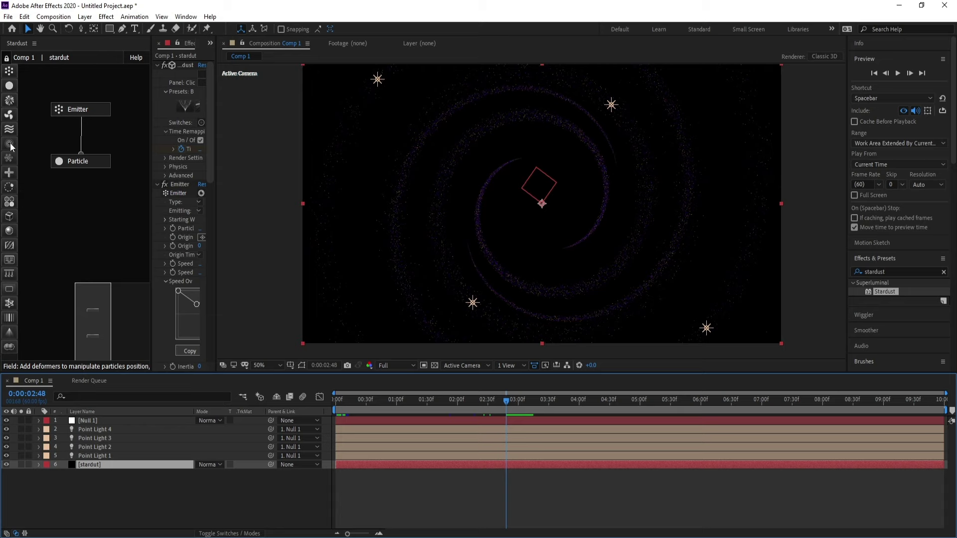
mouse_move(11, 146)
mouse_down()
mouse_move(37, 145)
mouse_move(74, 212)
mouse_move(80, 165)
mouse_up()
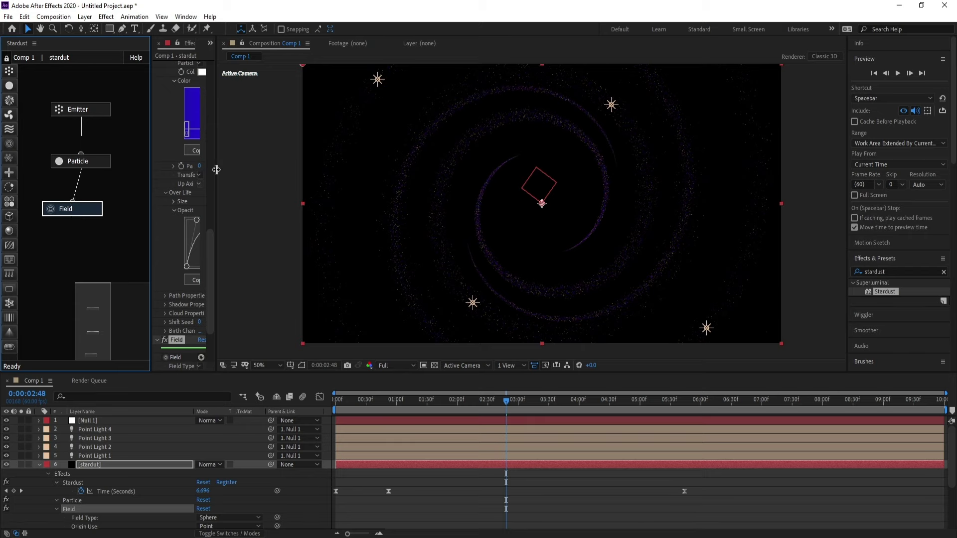
drag(215, 169, 322, 185)
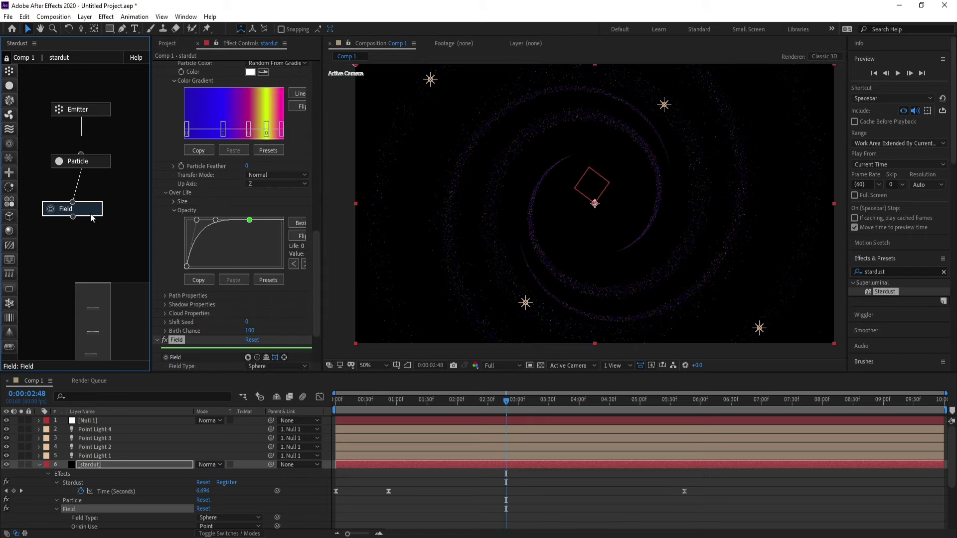
drag(318, 235, 318, 304)
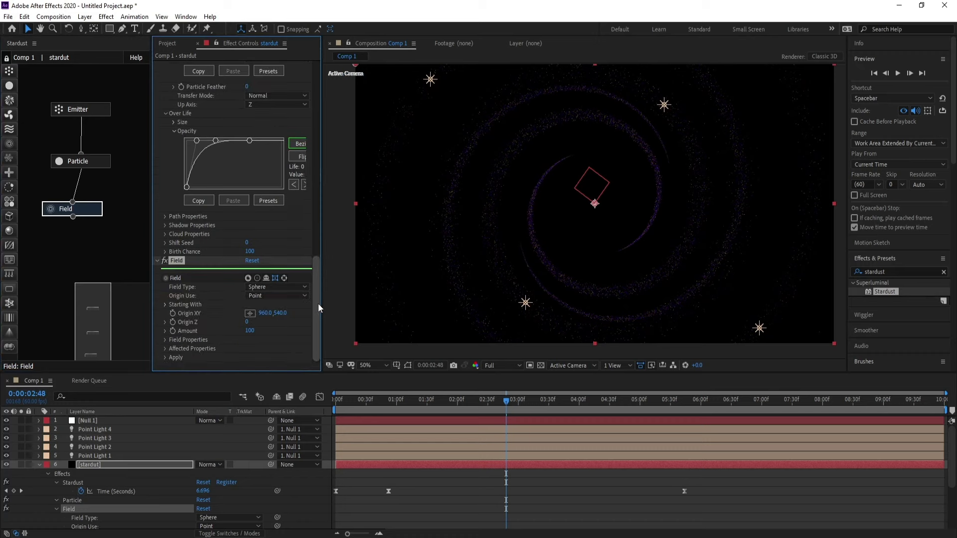
Step: Set the field type to Bend with a Bend Amount of 14
click(255, 290)
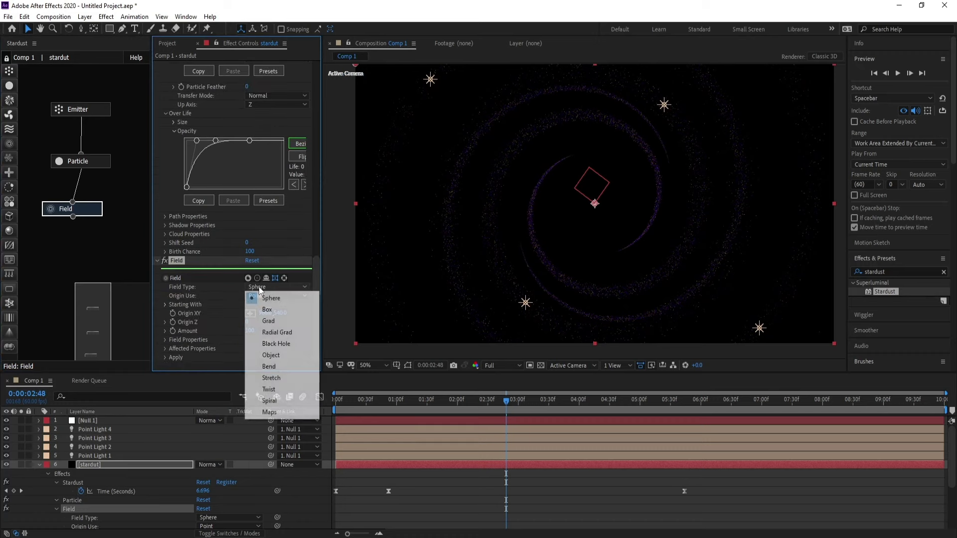
click(282, 368)
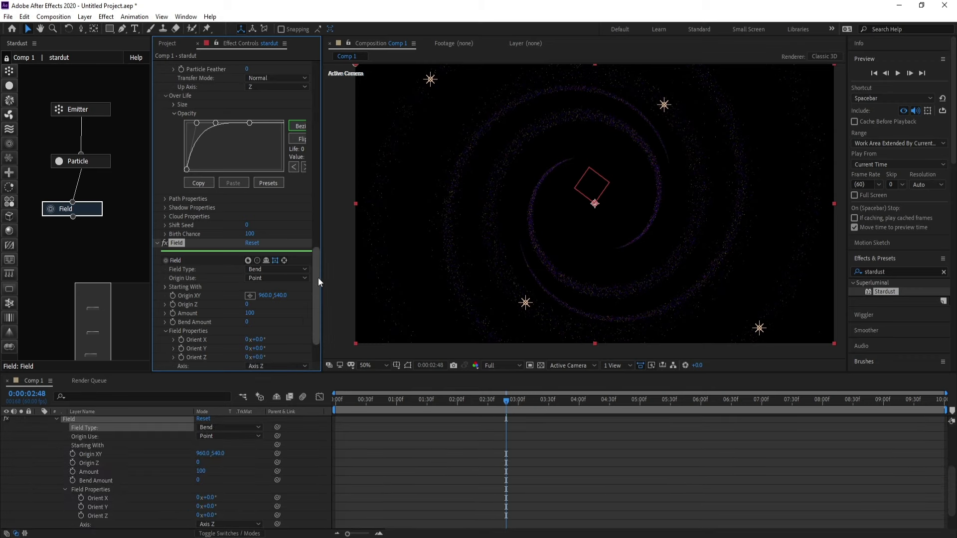
drag(319, 277, 286, 295)
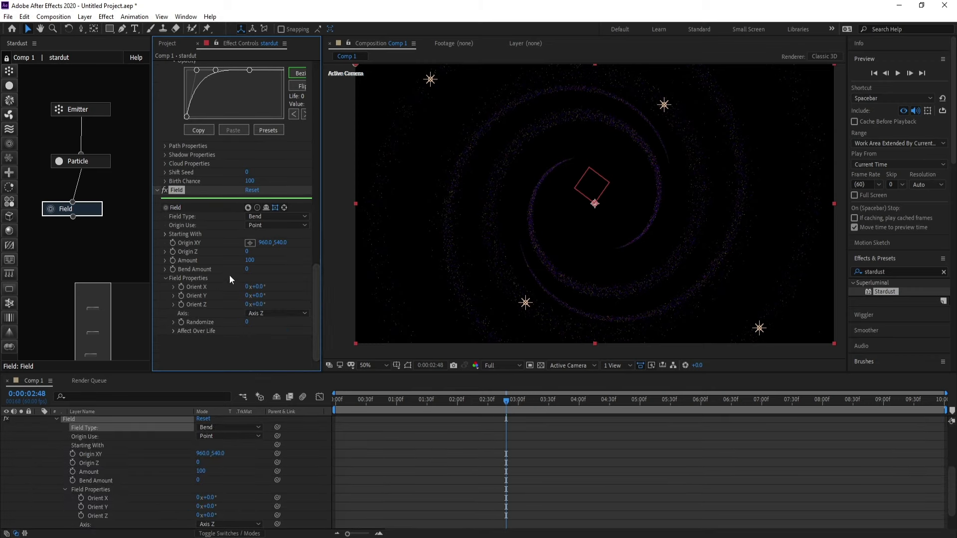
drag(248, 271, 260, 275)
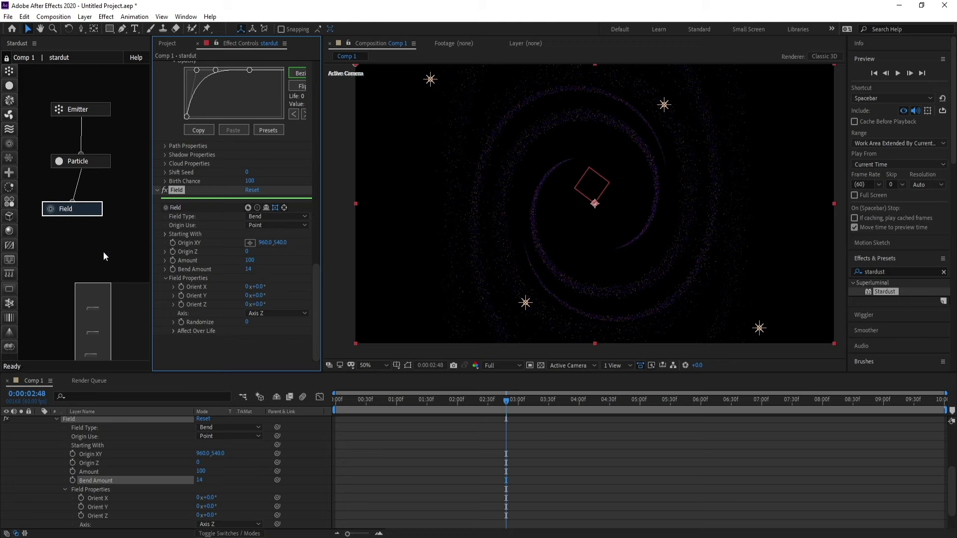
click(8, 172)
Step: Place a Transform node after the Bend field and rotate particles to X -500, Y -720, Z 620
drag(62, 230, 73, 243)
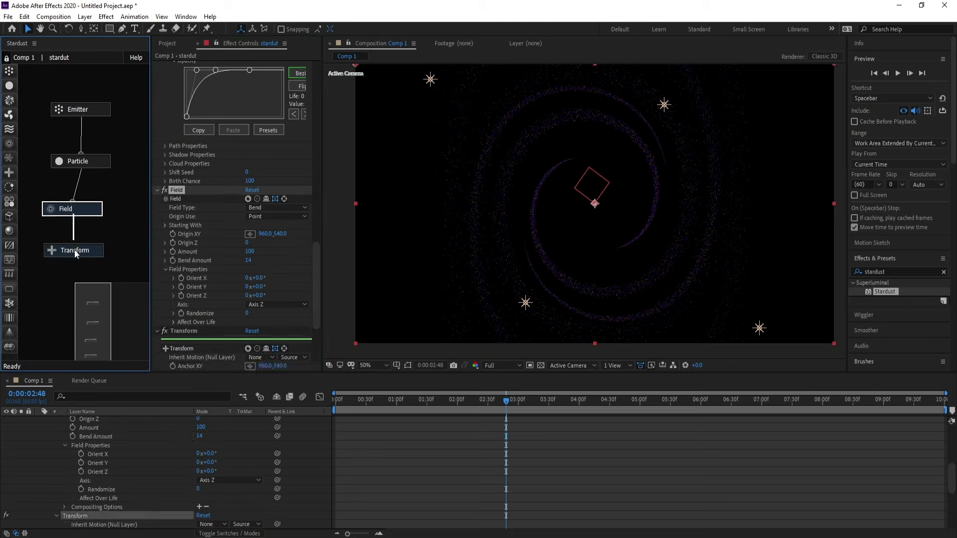
click(74, 250)
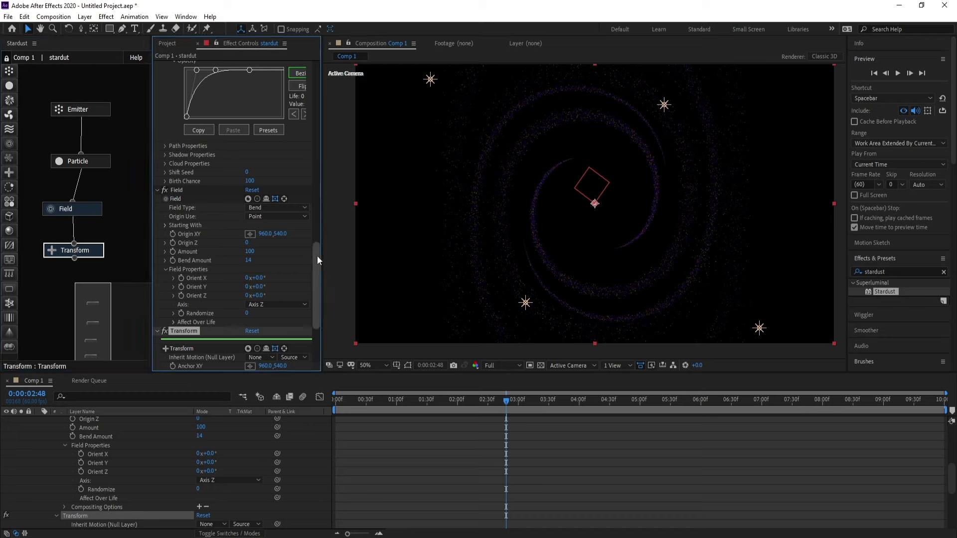
scroll(317, 255, down, 3)
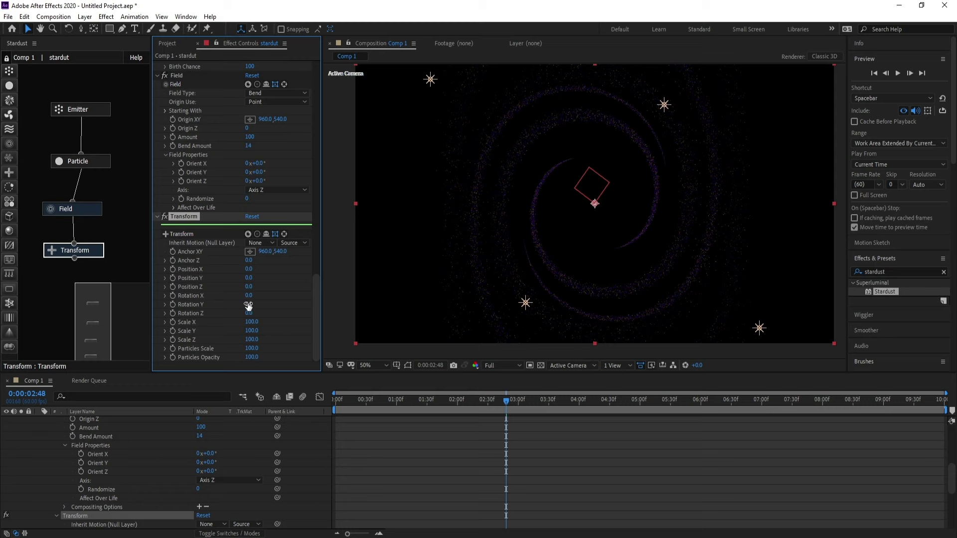
drag(250, 299, 241, 299)
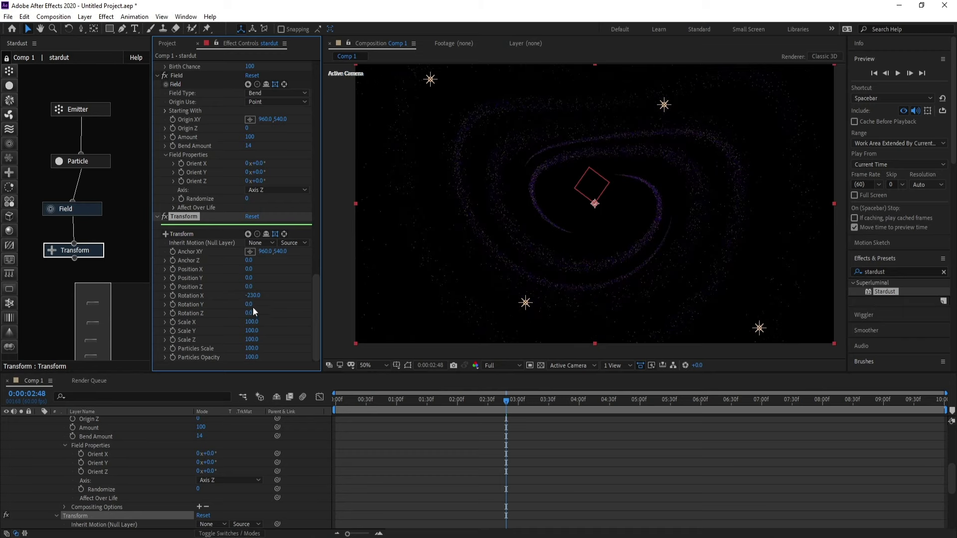
drag(252, 305, 240, 307)
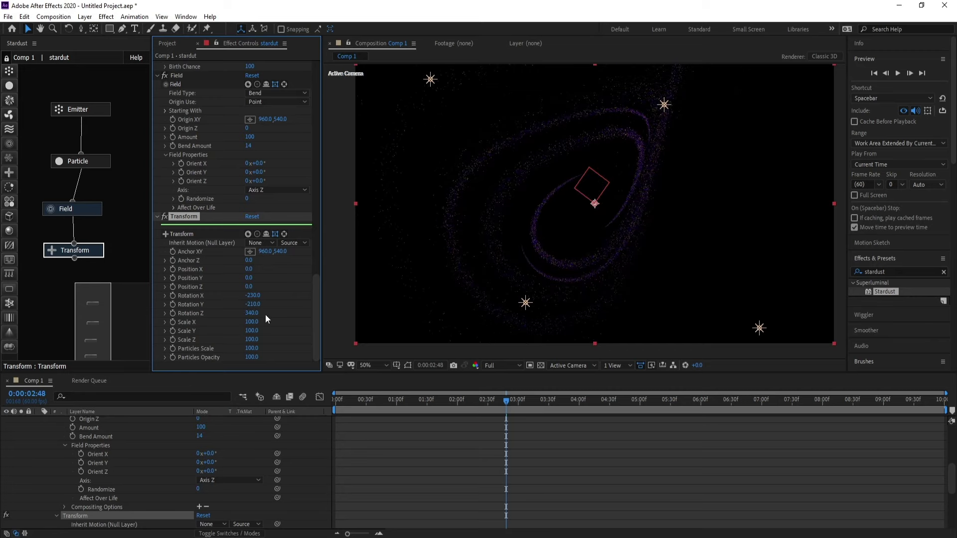
mouse_move(264, 313)
mouse_down()
mouse_move(272, 314)
mouse_move(234, 297)
mouse_move(246, 296)
mouse_move(248, 316)
mouse_move(279, 314)
mouse_move(229, 305)
mouse_move(258, 297)
mouse_move(248, 306)
mouse_up()
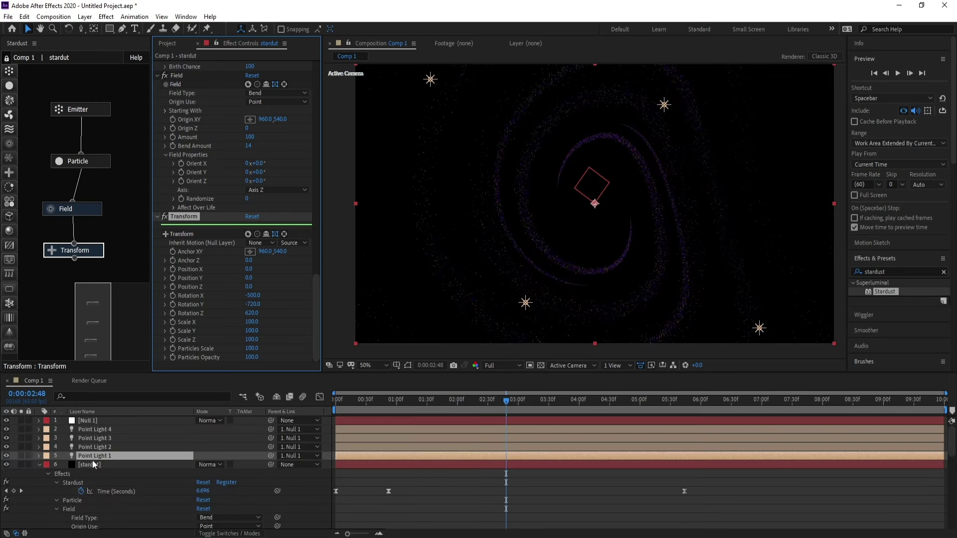
Step: Add a new 50mm two-node Camera 1 layer to Comp 1
scroll(84, 480, up, 5)
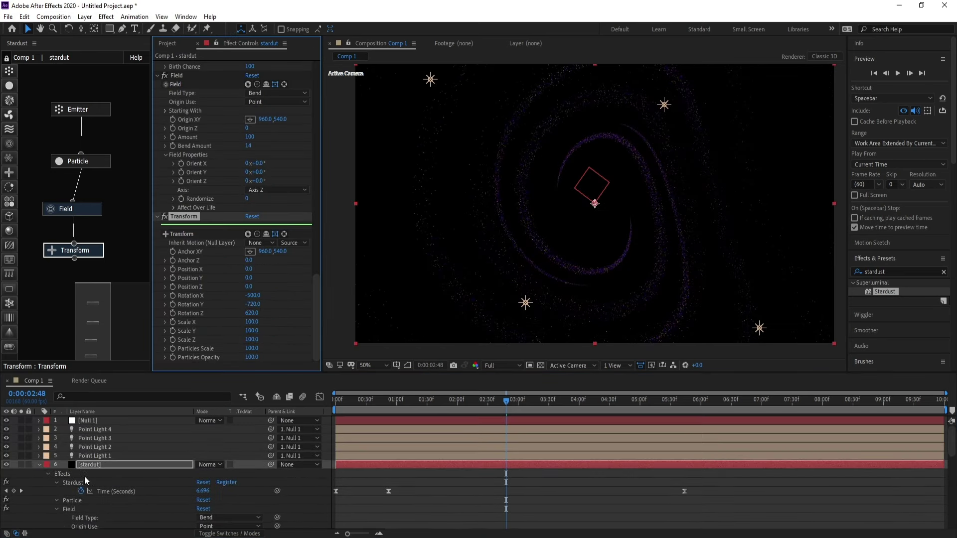
click(92, 456)
click(93, 412)
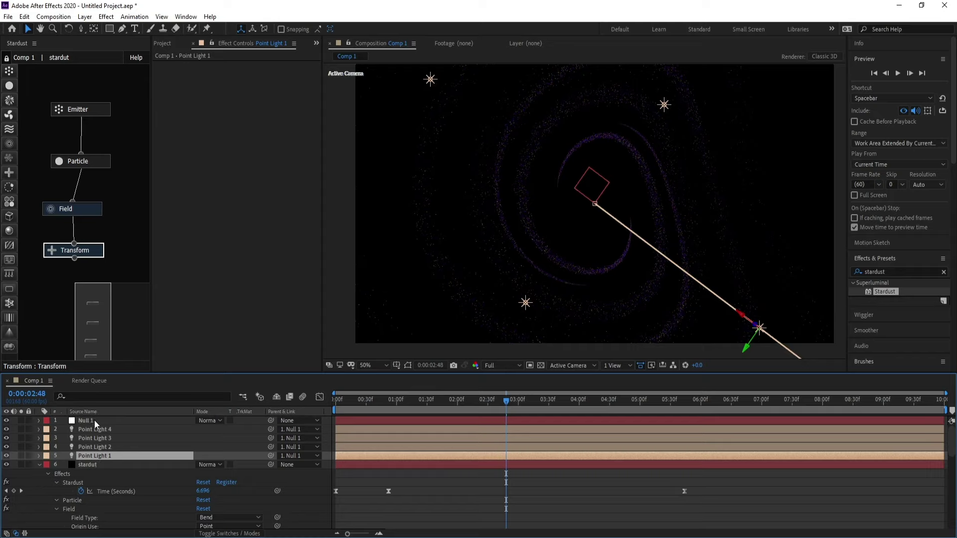
click(94, 420)
click(84, 17)
mouse_move(97, 30)
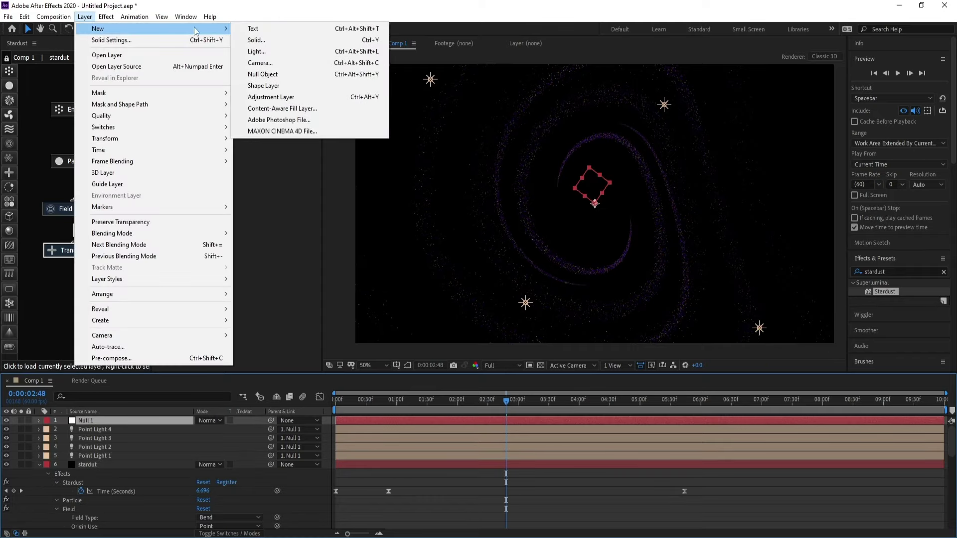
click(251, 63)
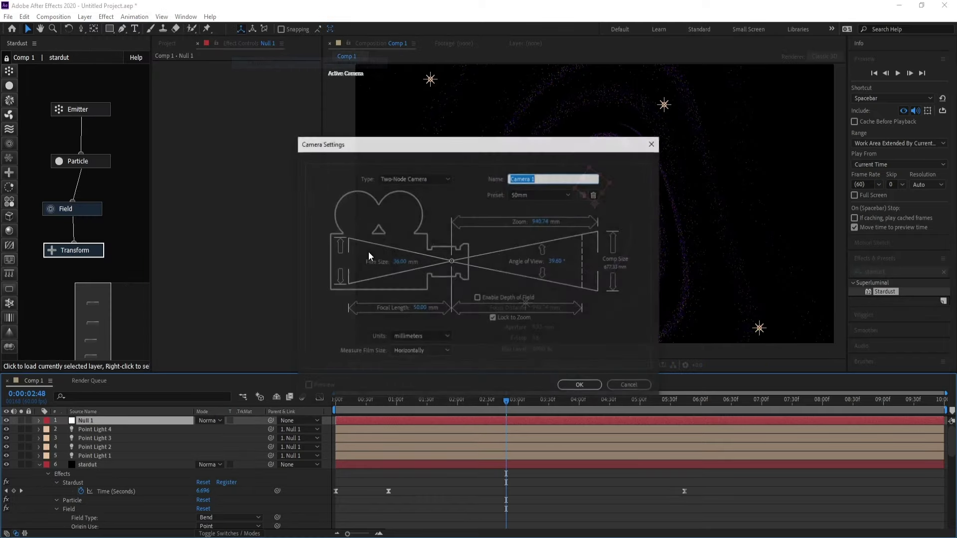
click(581, 386)
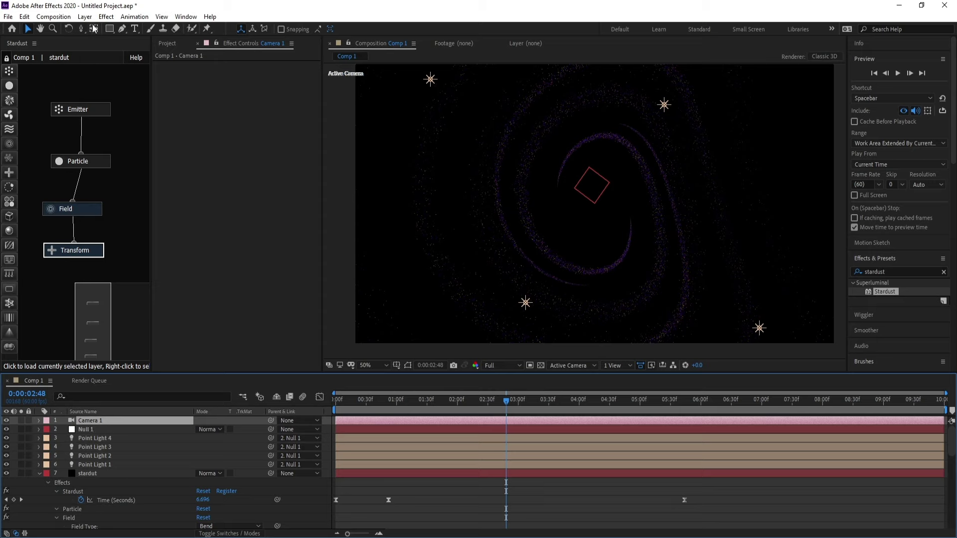
Step: Orbit Camera 1 to view the particle galaxy face-on
drag(82, 28, 104, 41)
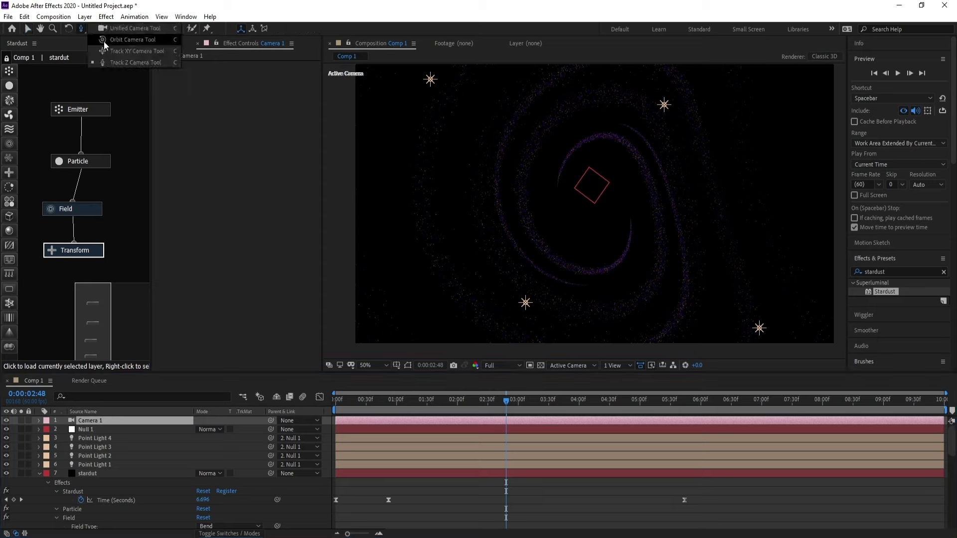
click(151, 41)
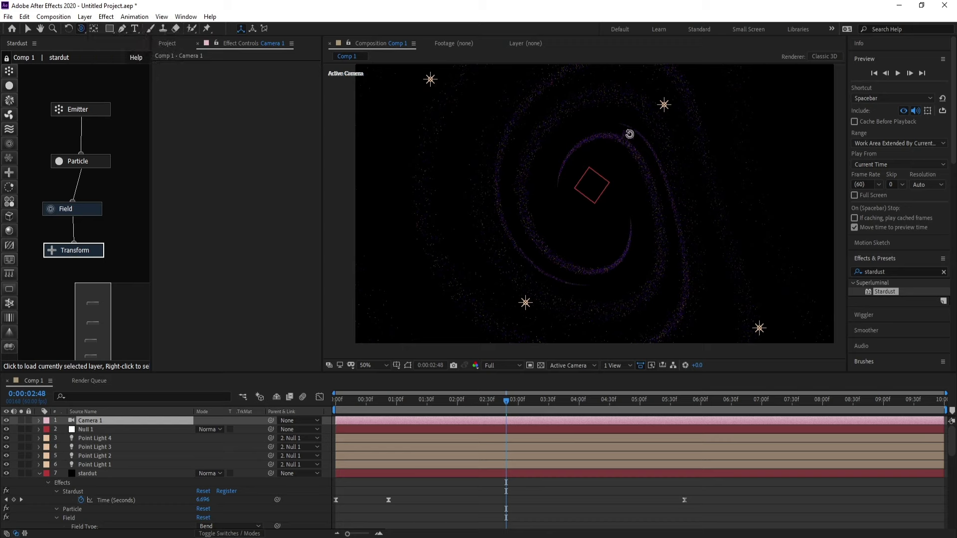
click(629, 227)
drag(630, 227, 418, 222)
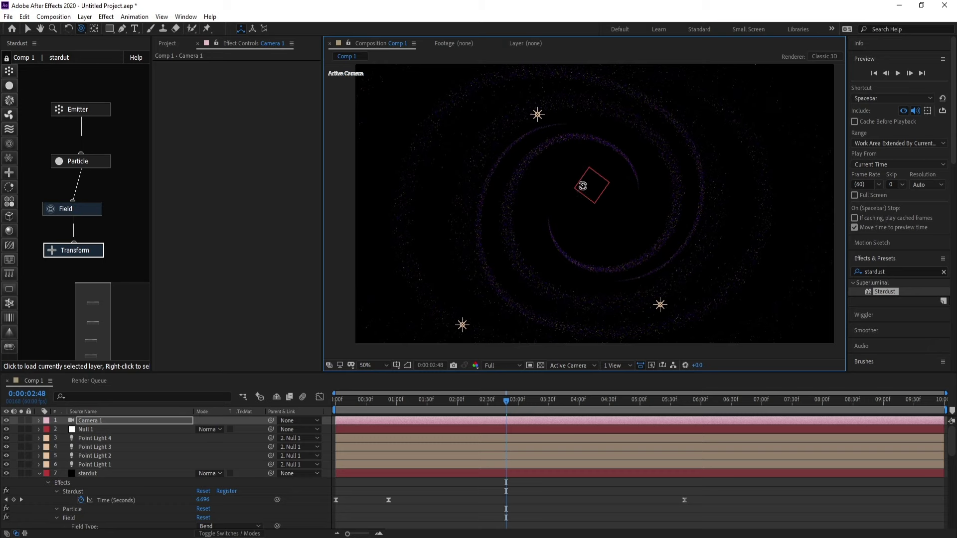
drag(583, 175, 579, 186)
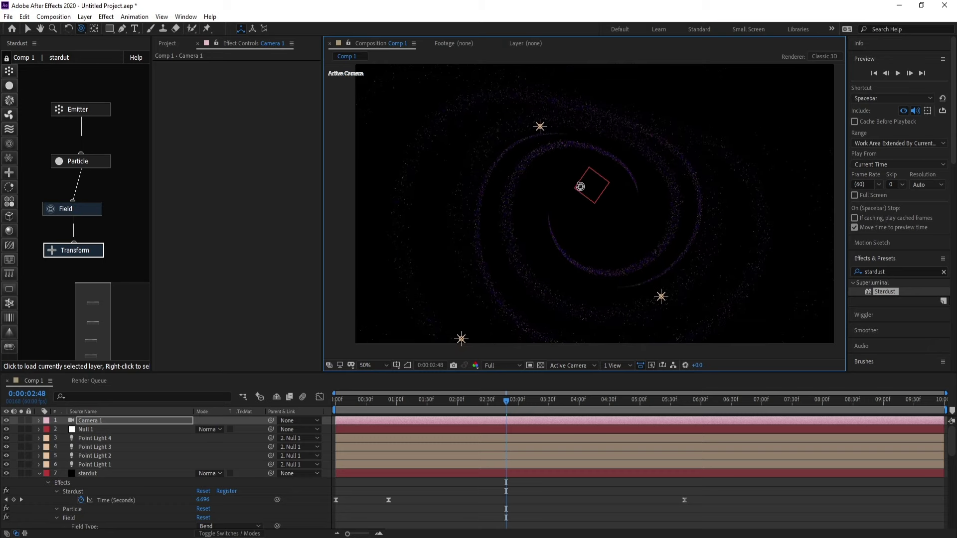
drag(783, 178, 775, 181)
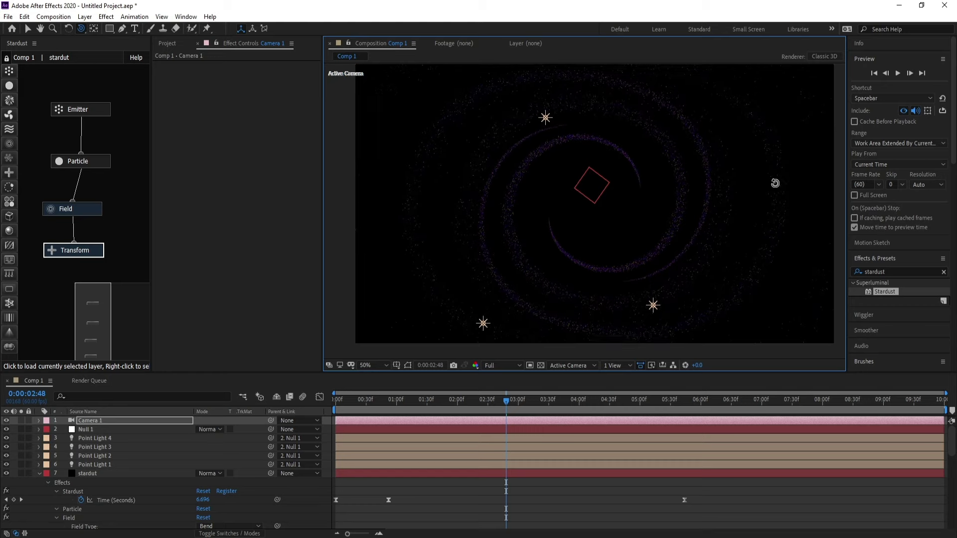
click(40, 473)
Step: Rewind to the start and raise the Stardust Bend Amount to 12
mouse_move(439, 405)
mouse_down()
mouse_move(328, 406)
mouse_move(425, 405)
mouse_up()
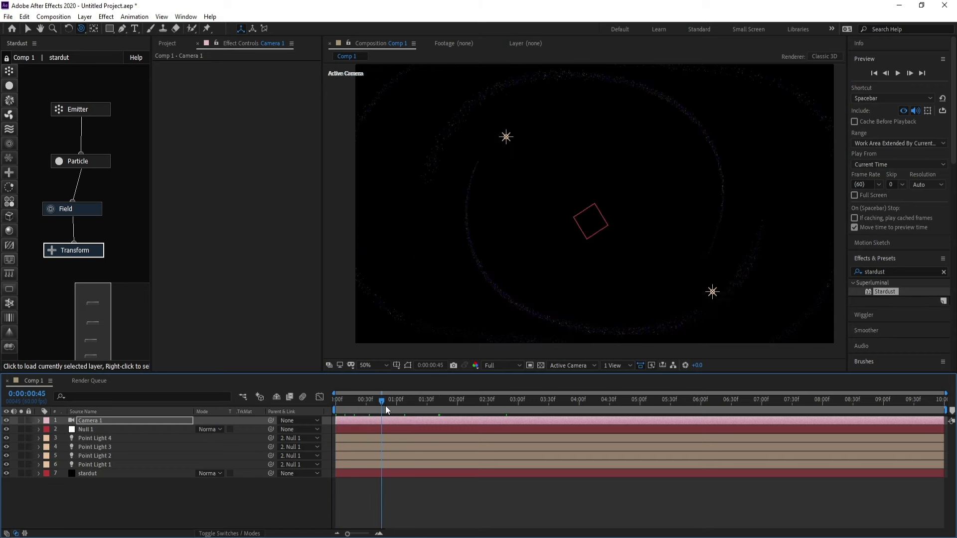
click(94, 473)
click(76, 259)
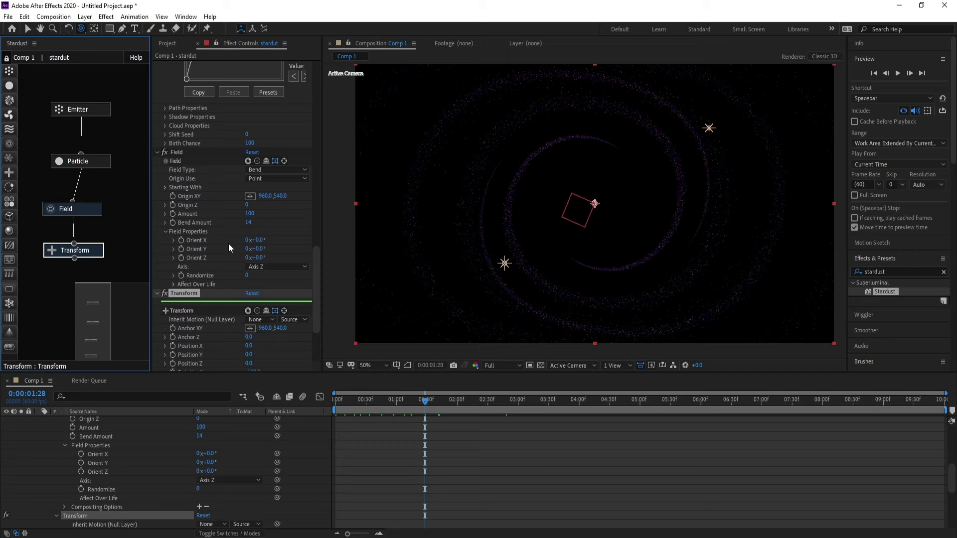
scroll(228, 244, down, 3)
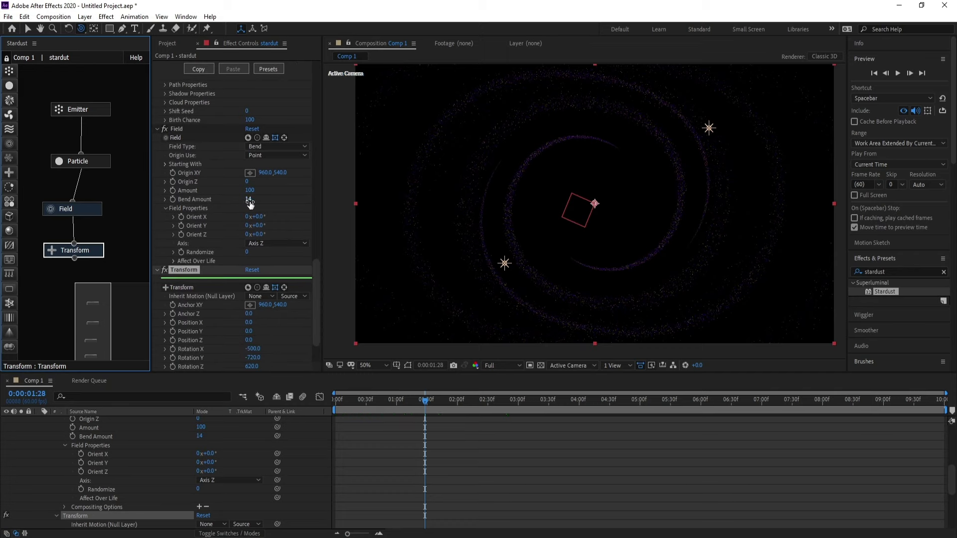
drag(251, 200, 252, 201)
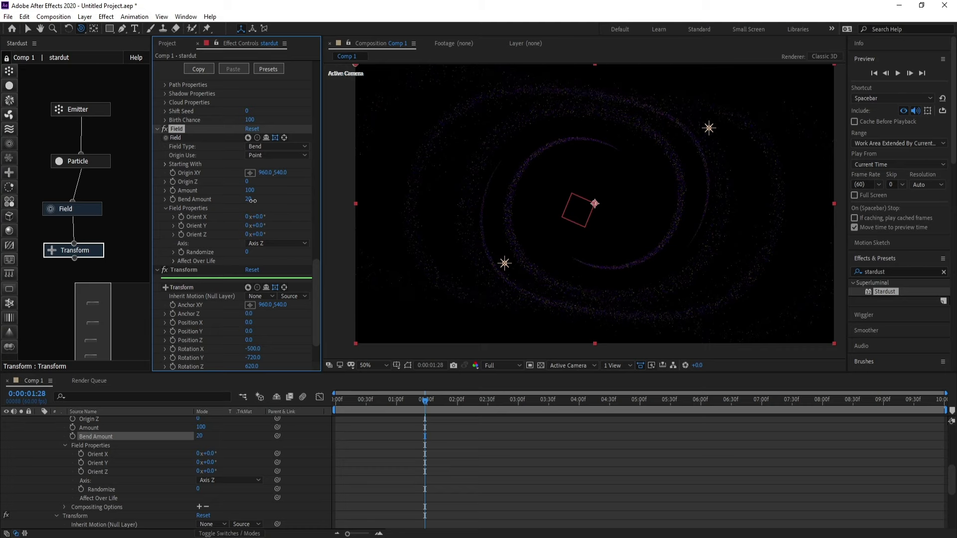
drag(318, 272, 318, 297)
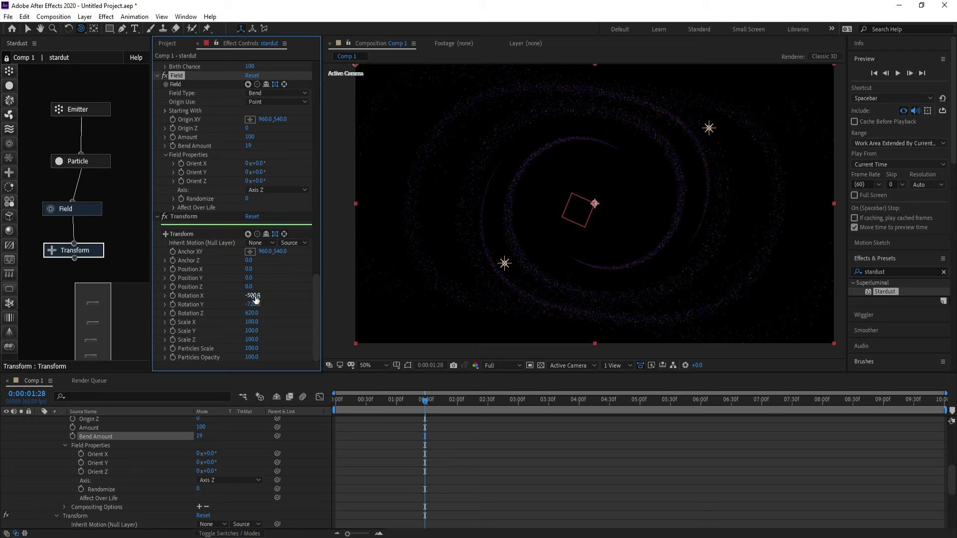
Step: Rotate the swirl to X -1060, Y -540, Z 510 and re-orbit the camera slightly
drag(252, 295, 255, 299)
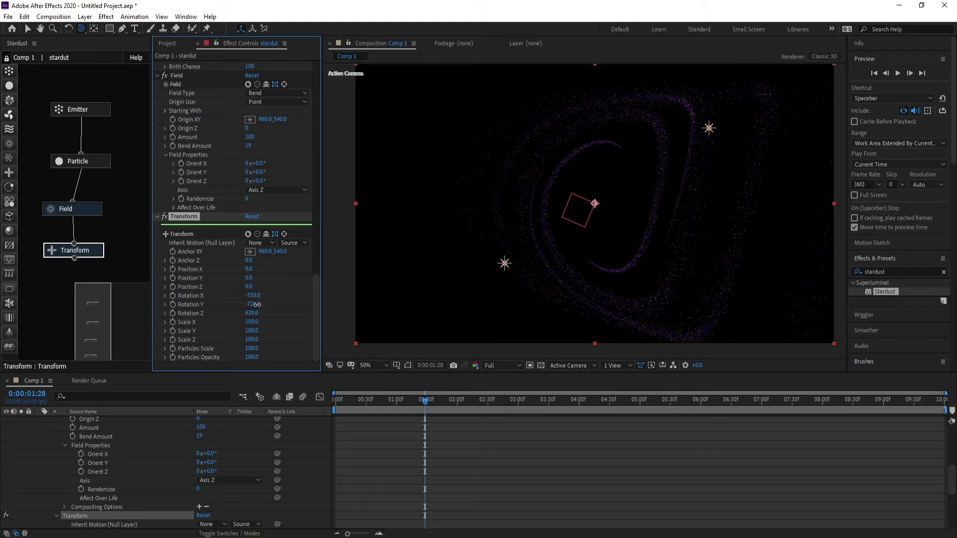
drag(258, 305, 264, 305)
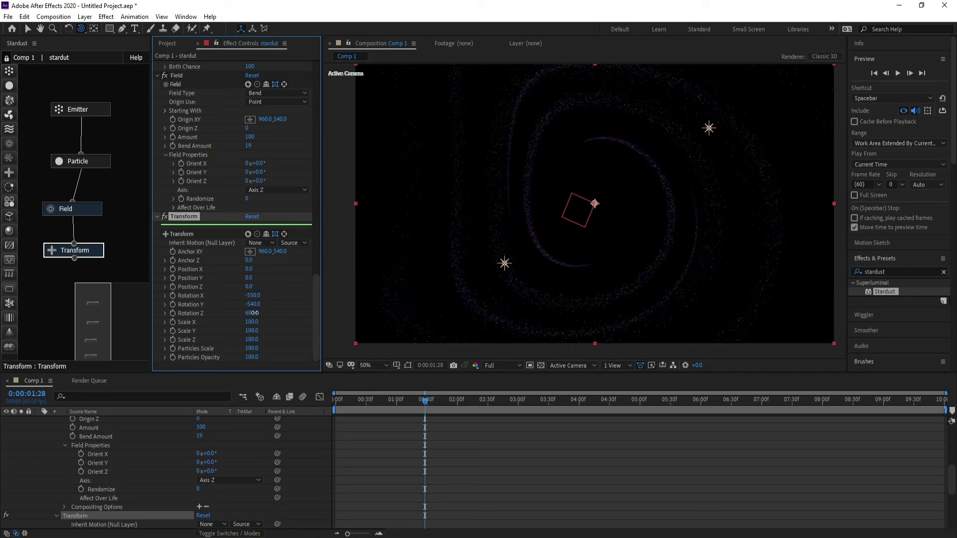
mouse_move(255, 313)
mouse_down()
mouse_move(243, 314)
mouse_move(251, 318)
mouse_up()
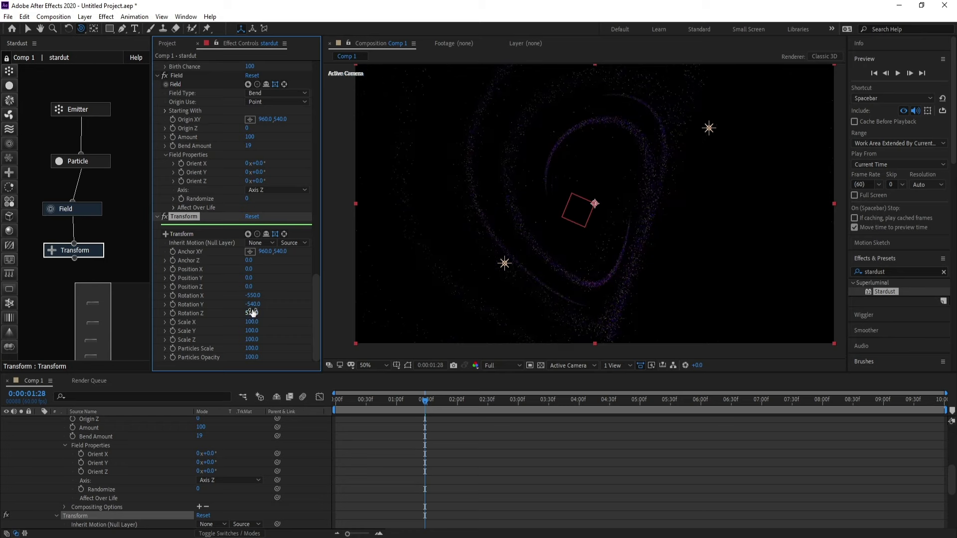
drag(250, 296, 237, 301)
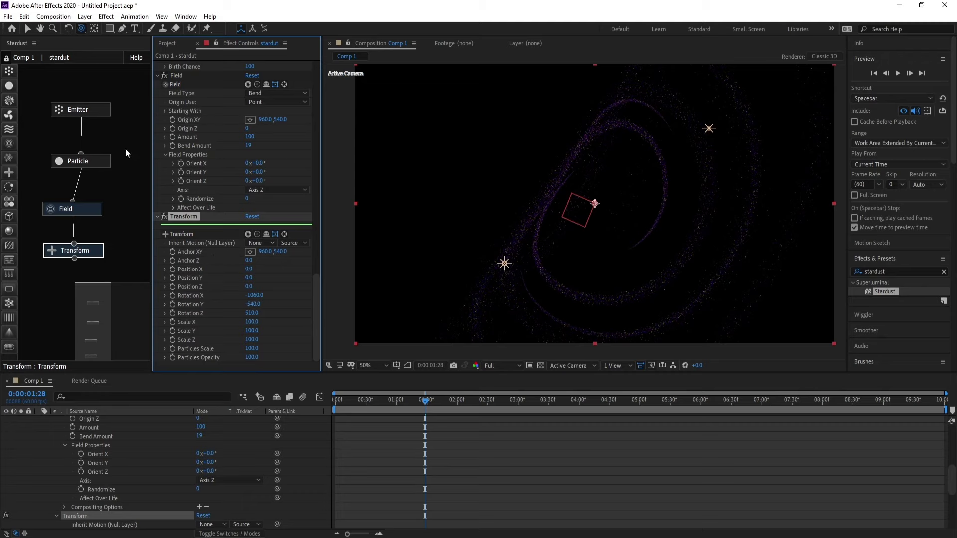
mouse_move(617, 236)
mouse_down()
mouse_move(626, 235)
mouse_move(611, 253)
mouse_up()
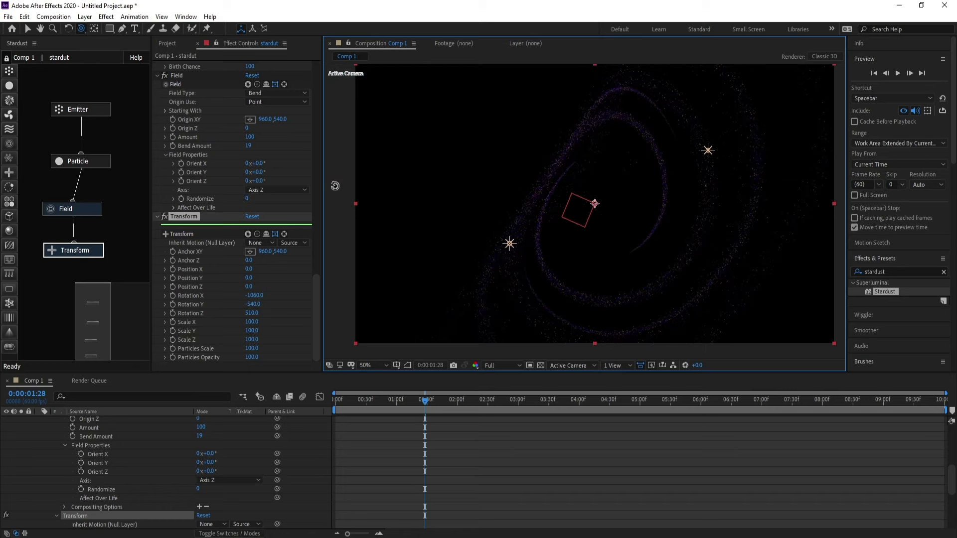
drag(335, 186, 246, 146)
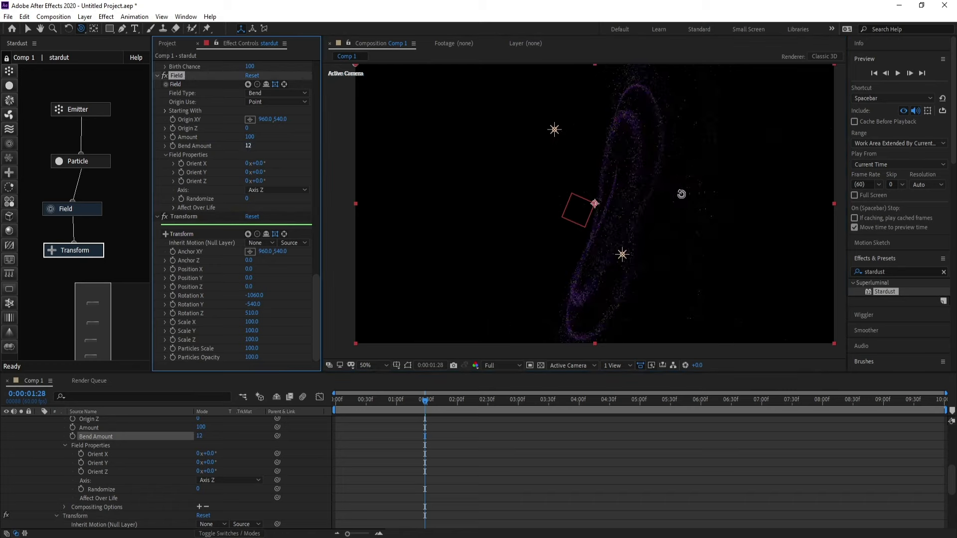
Step: Orbit the camera around the particle swirl to frame the galaxy
mouse_move(661, 203)
mouse_down()
mouse_move(747, 226)
mouse_move(737, 224)
mouse_move(748, 161)
mouse_move(691, 190)
mouse_up()
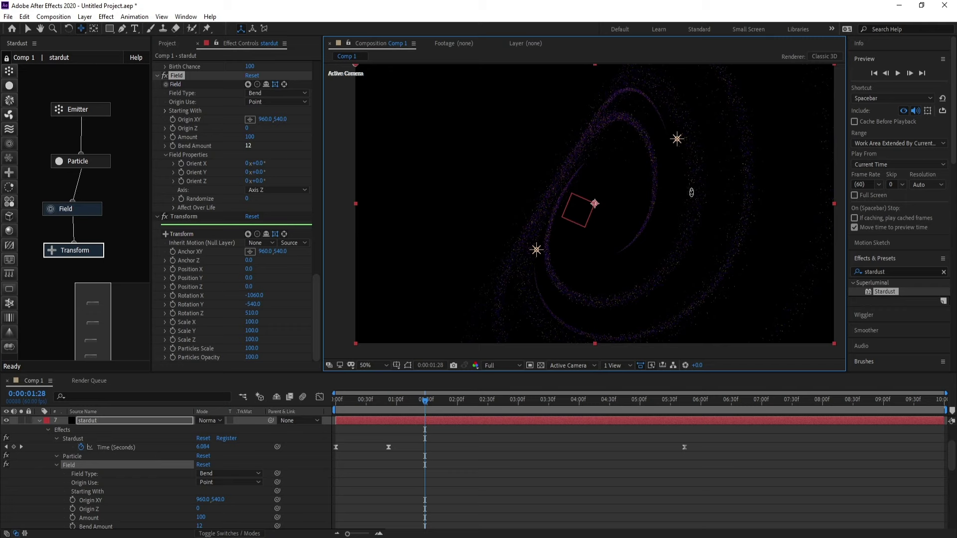
drag(694, 187, 690, 226)
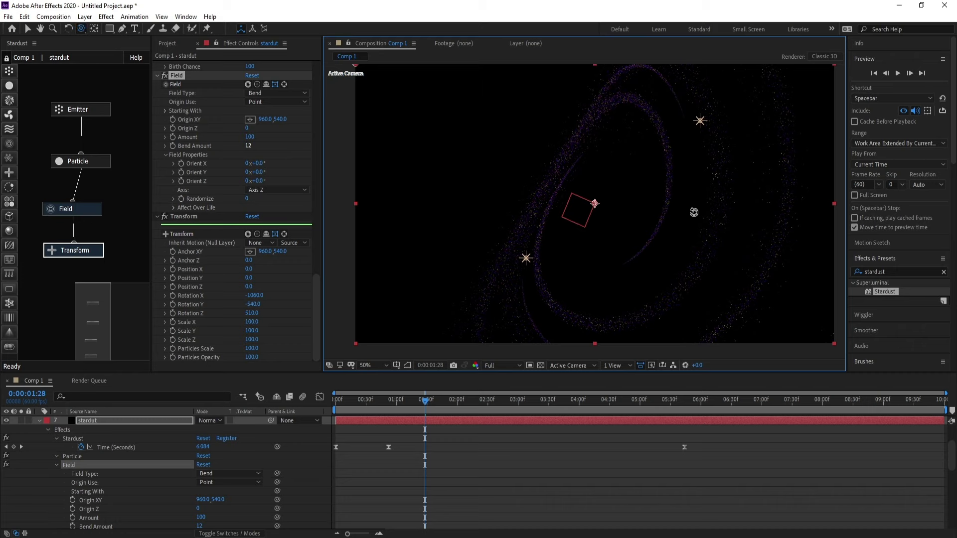
mouse_move(694, 212)
mouse_down()
mouse_move(762, 152)
mouse_move(570, 193)
mouse_move(584, 187)
mouse_move(590, 196)
mouse_up()
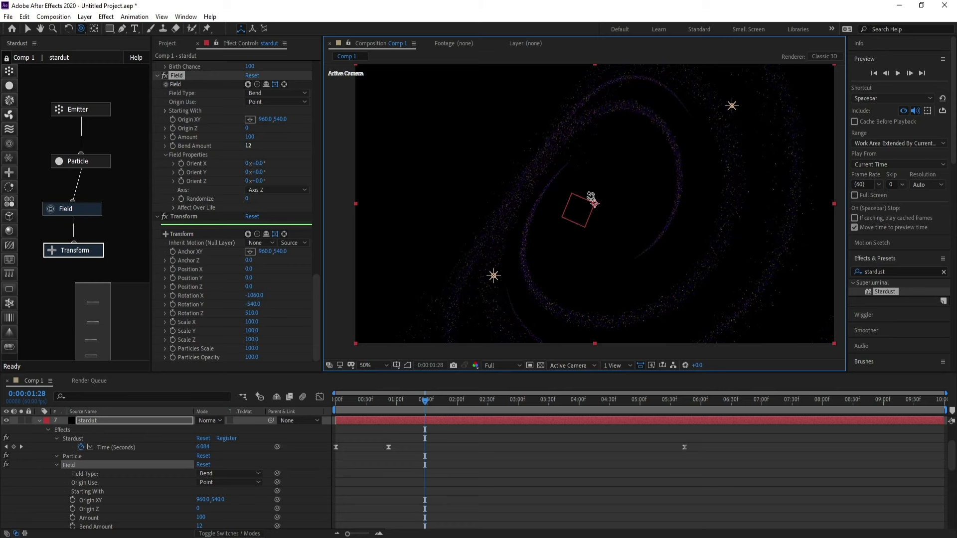
Step: Tweak the Transform rotation to X -1070, Y -520 and set Scale X to 140
drag(256, 305, 257, 304)
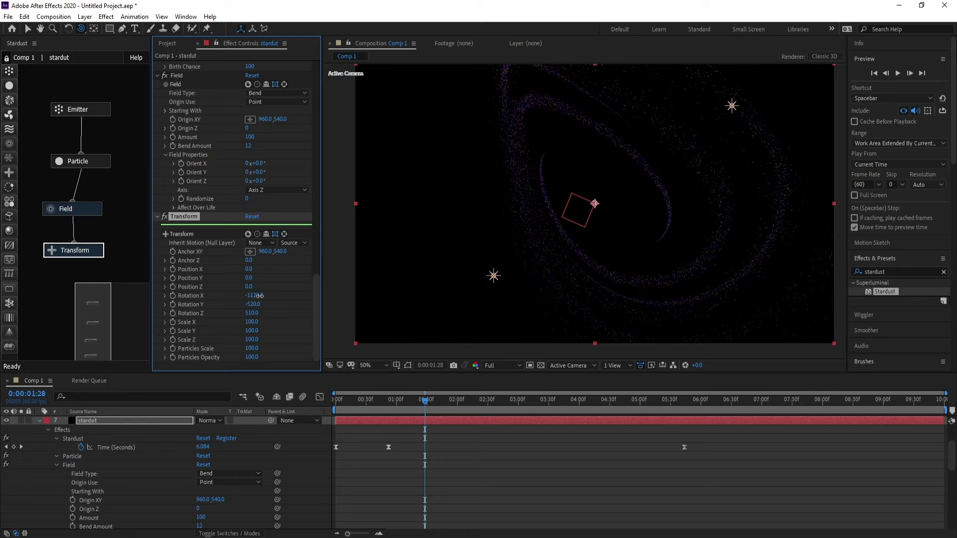
drag(262, 296, 263, 296)
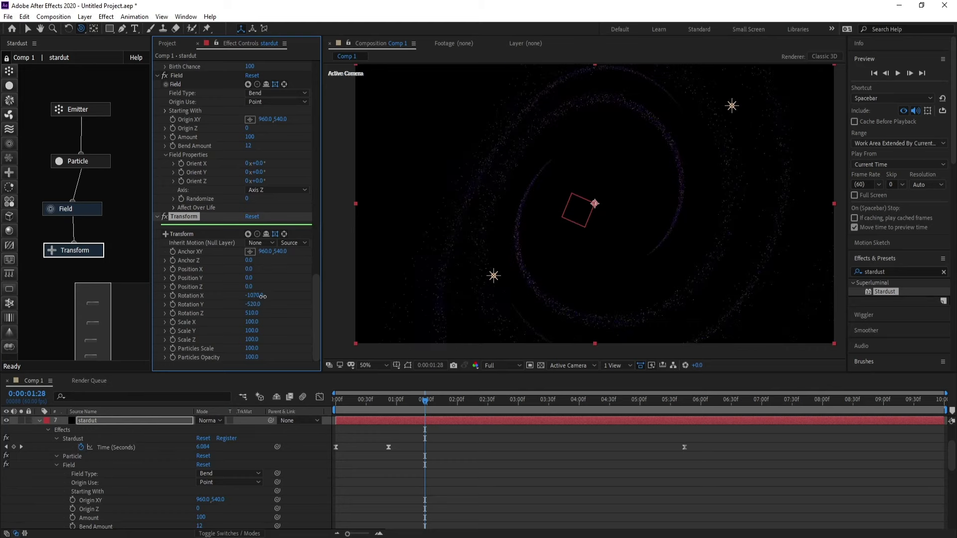
click(256, 316)
mouse_move(258, 316)
mouse_down()
mouse_move(275, 316)
mouse_move(267, 317)
mouse_up()
drag(257, 322, 257, 322)
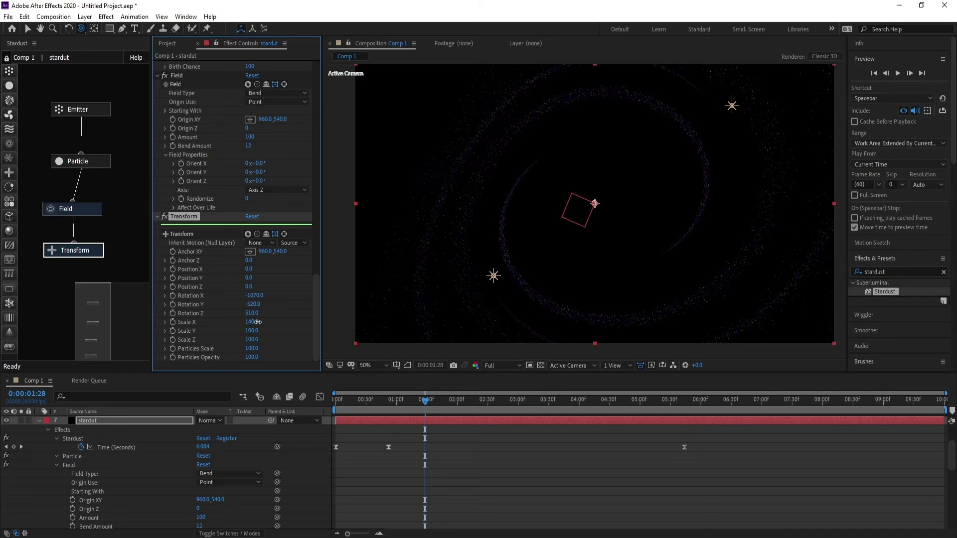
click(38, 422)
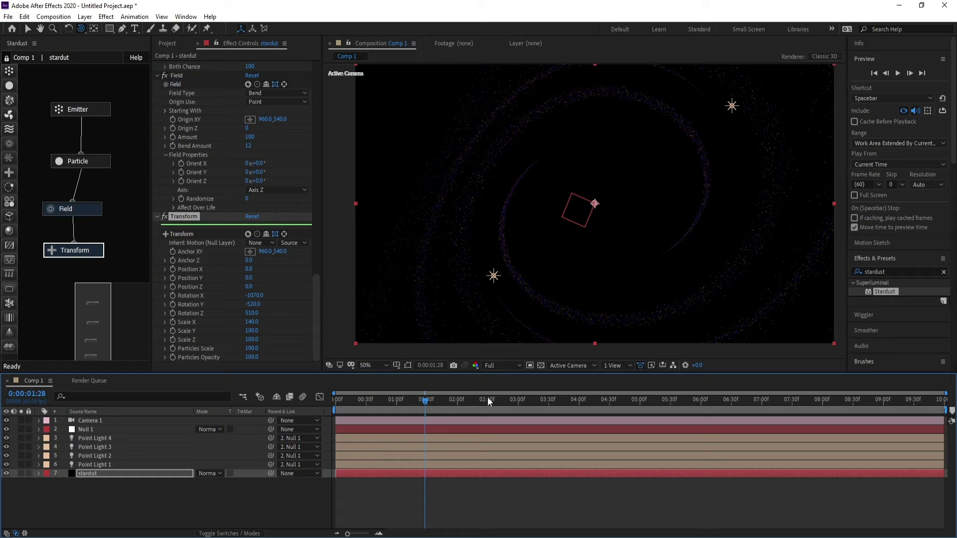
Step: Enable Camera 1 depth of field with Focus Distance 2709.7, Aperture 45.3 and Blur Level 114%
click(97, 421)
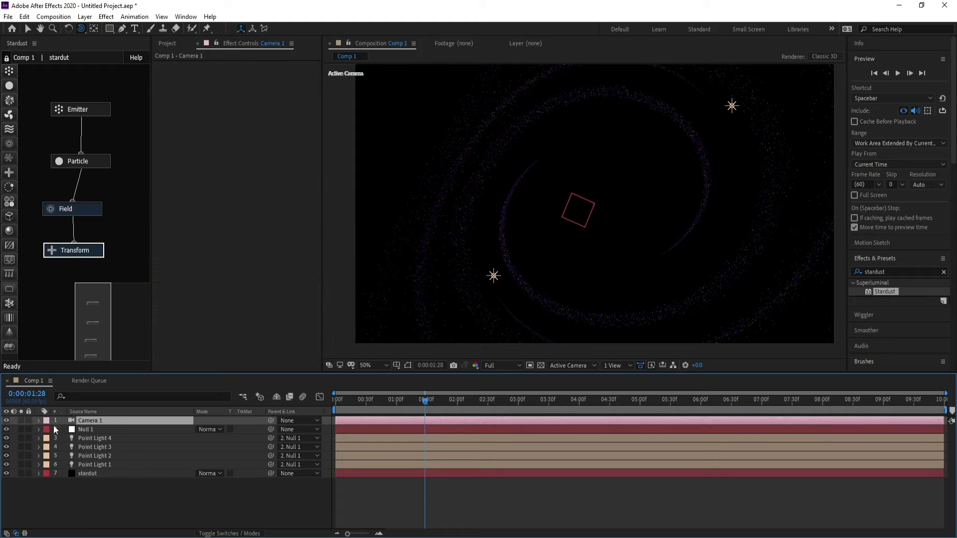
click(39, 422)
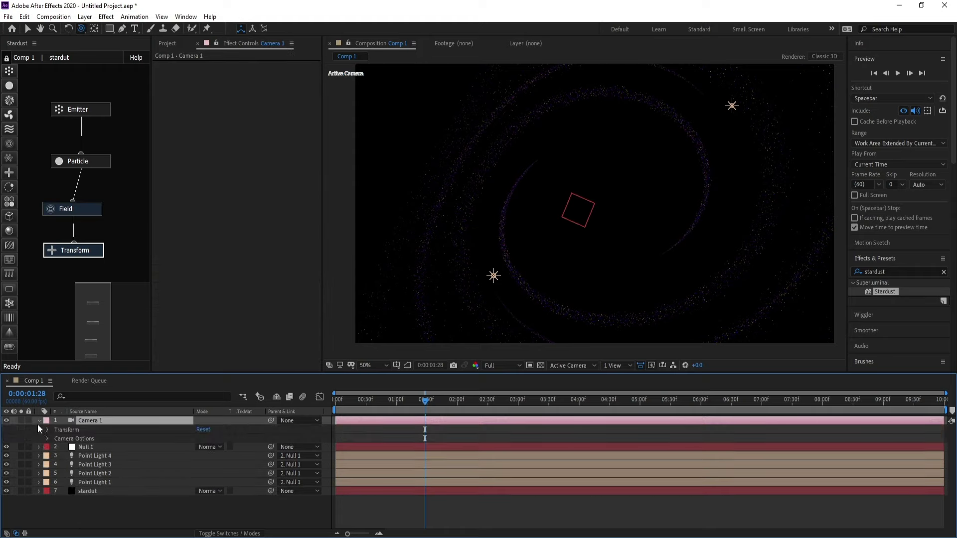
click(47, 438)
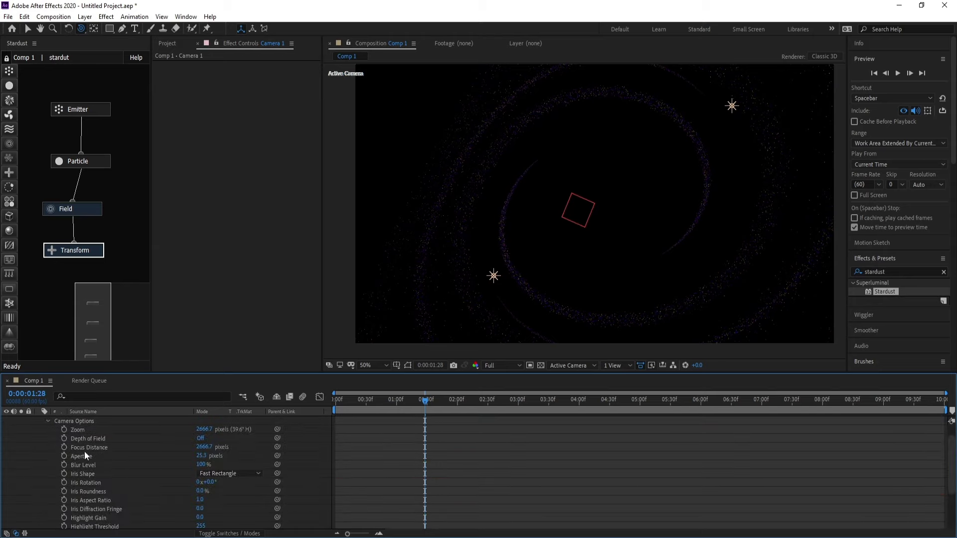
click(201, 439)
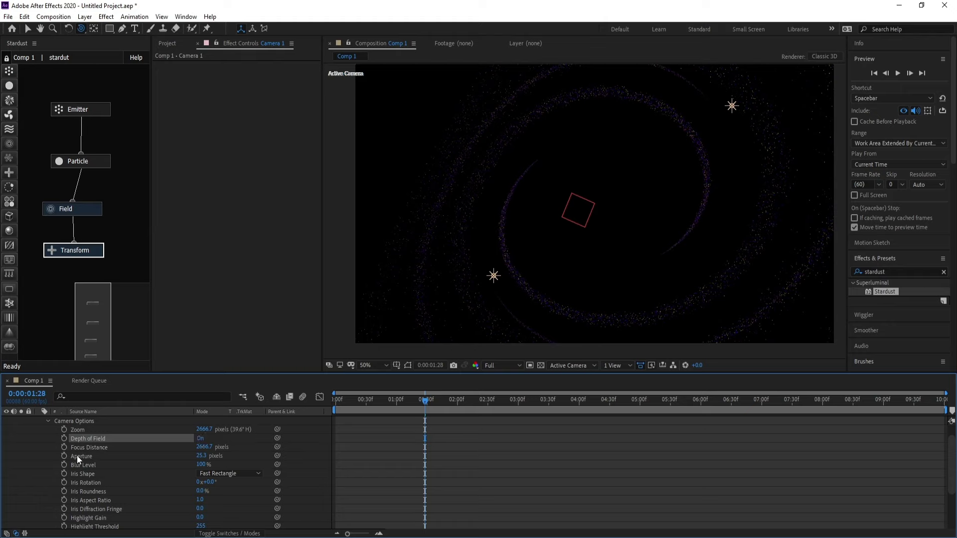
drag(208, 451, 227, 452)
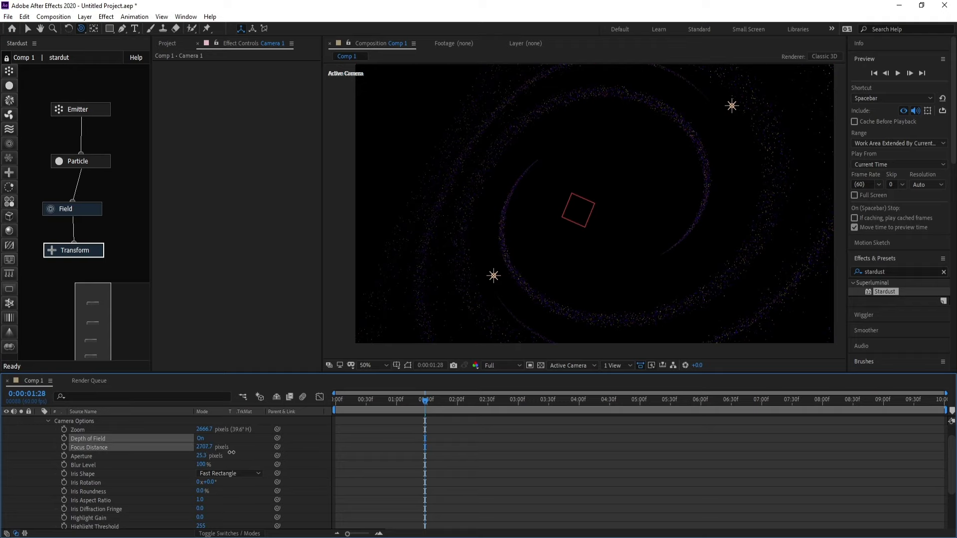
drag(233, 452, 232, 456)
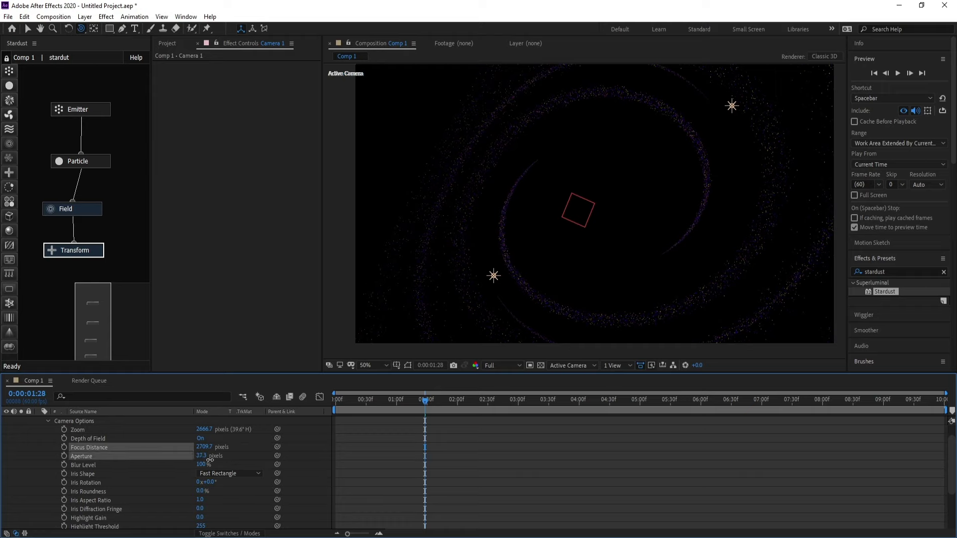
click(214, 459)
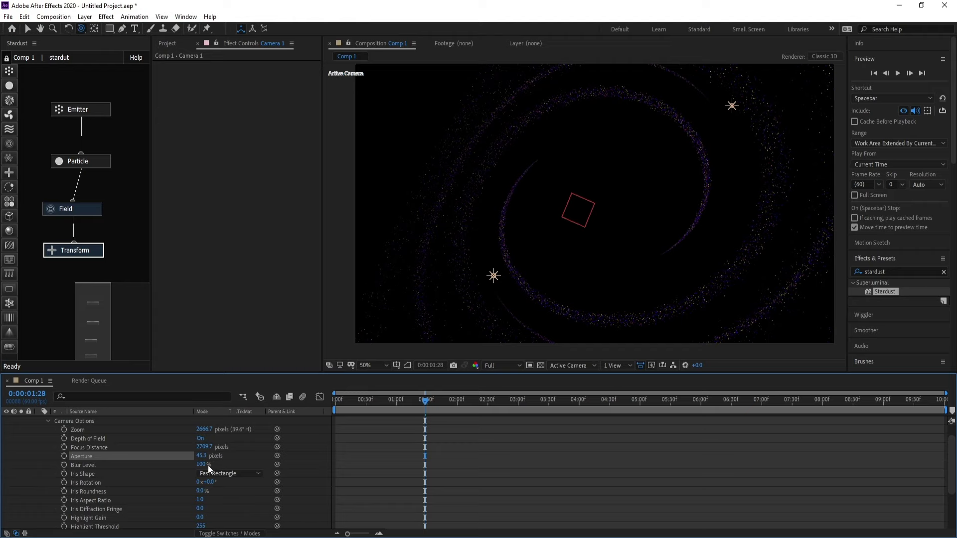
click(206, 465)
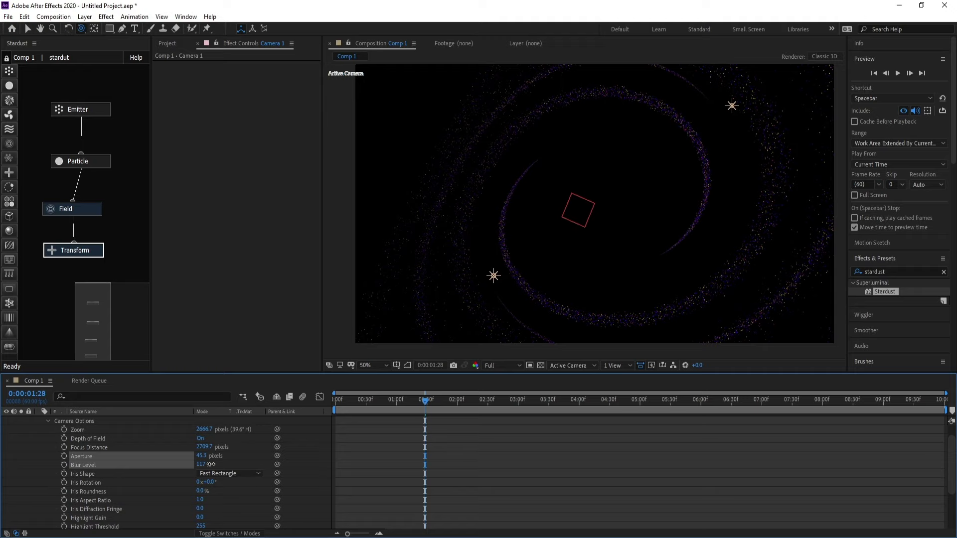
drag(210, 465, 51, 439)
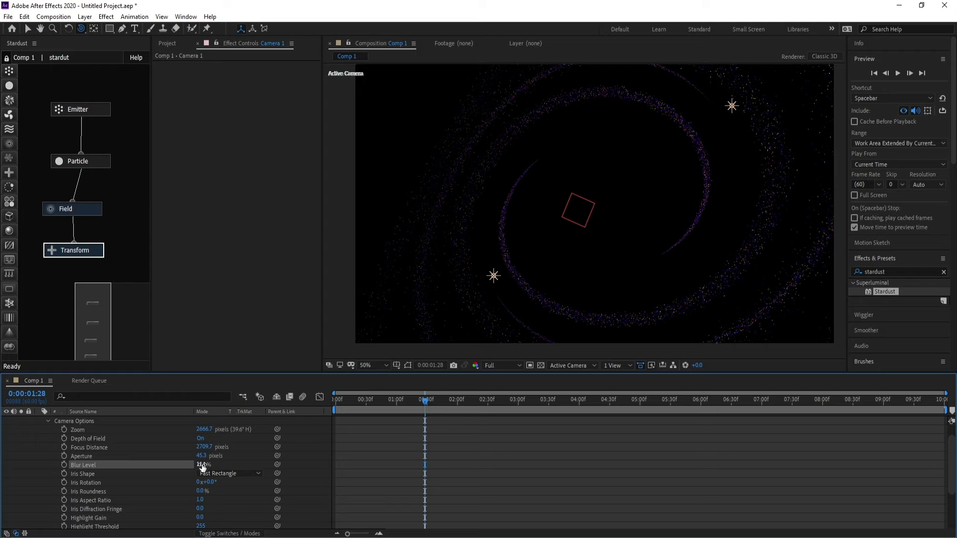
scroll(93, 445, up, 1)
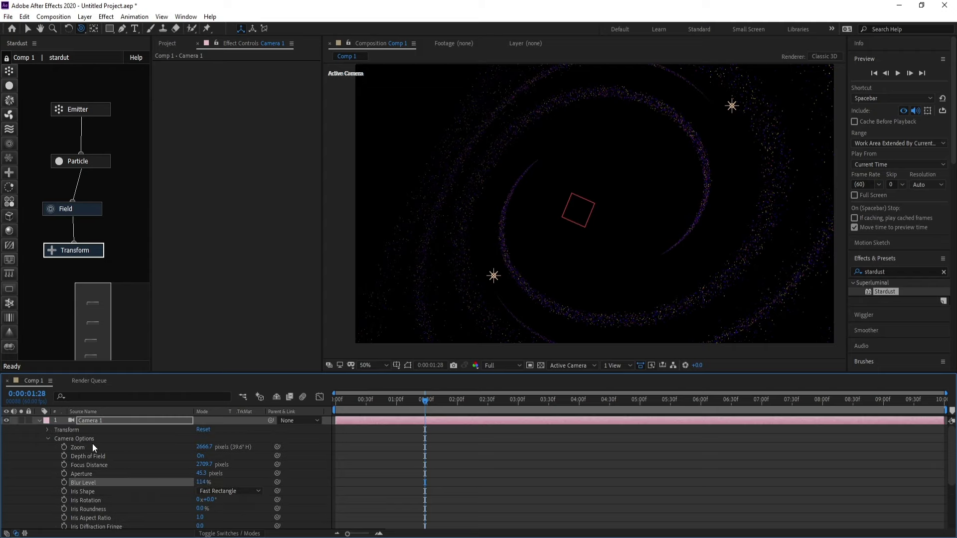
click(48, 438)
Step: Collapse Camera 1 and scrub the playhead through the galaxy's opening seconds
click(39, 421)
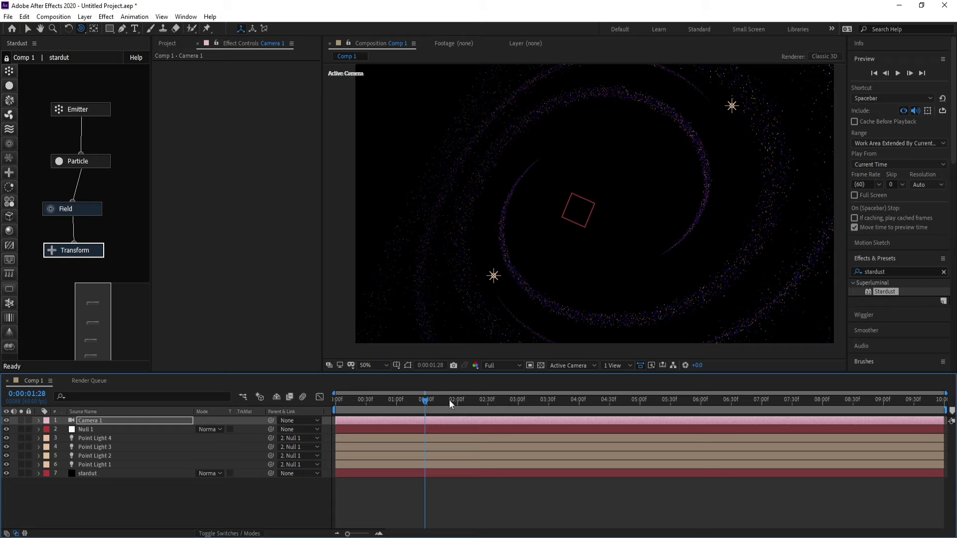
mouse_move(430, 400)
mouse_down()
mouse_move(390, 408)
mouse_move(602, 408)
mouse_up()
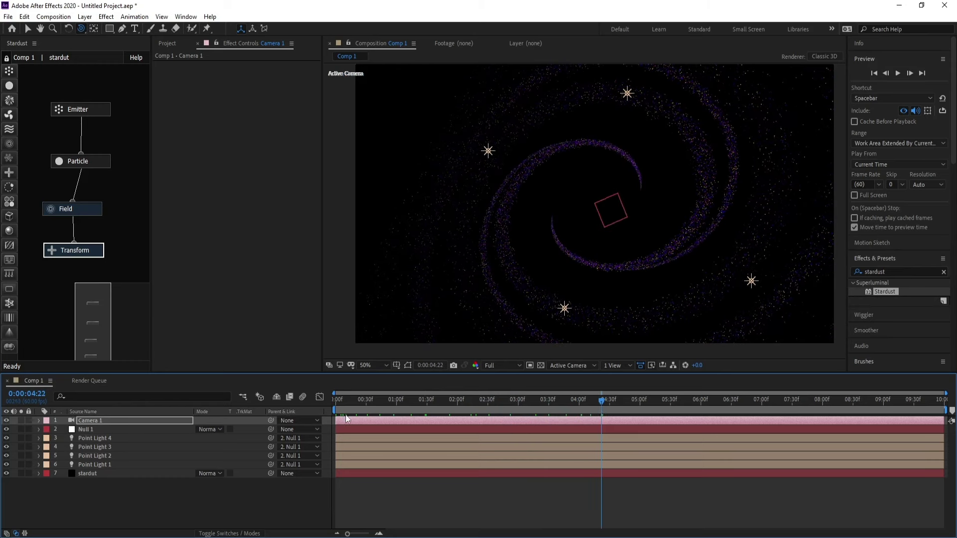
drag(584, 408, 548, 408)
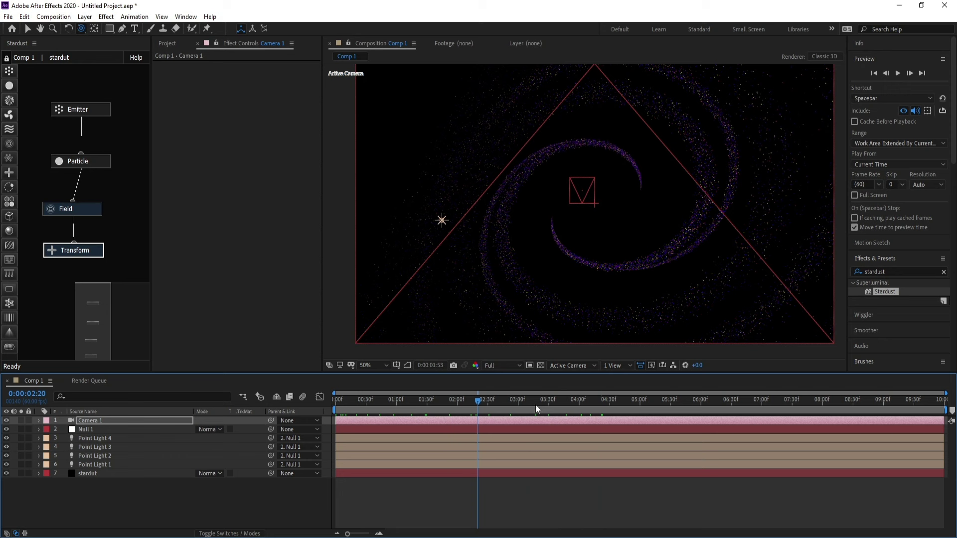
Step: Set the Stardust emitter's particle Speed to 10
click(97, 476)
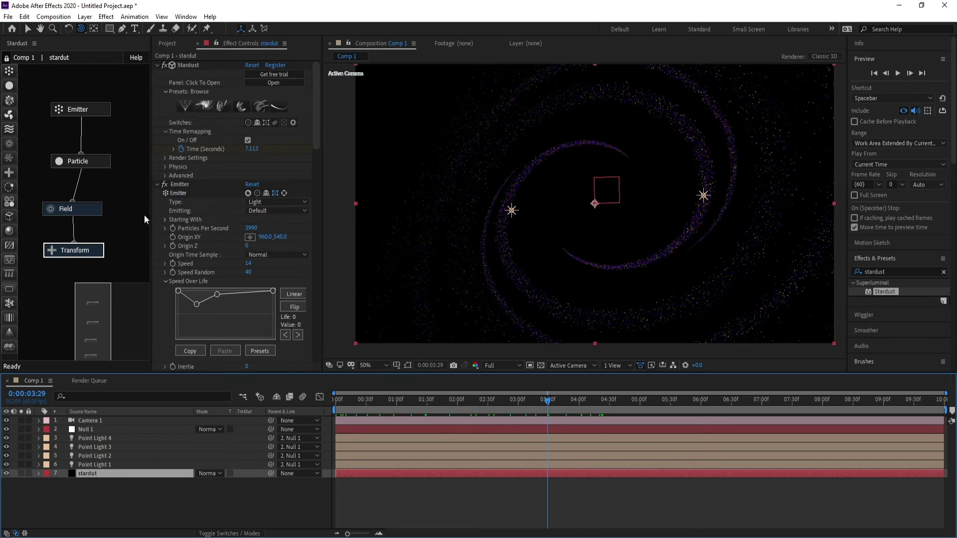
click(80, 109)
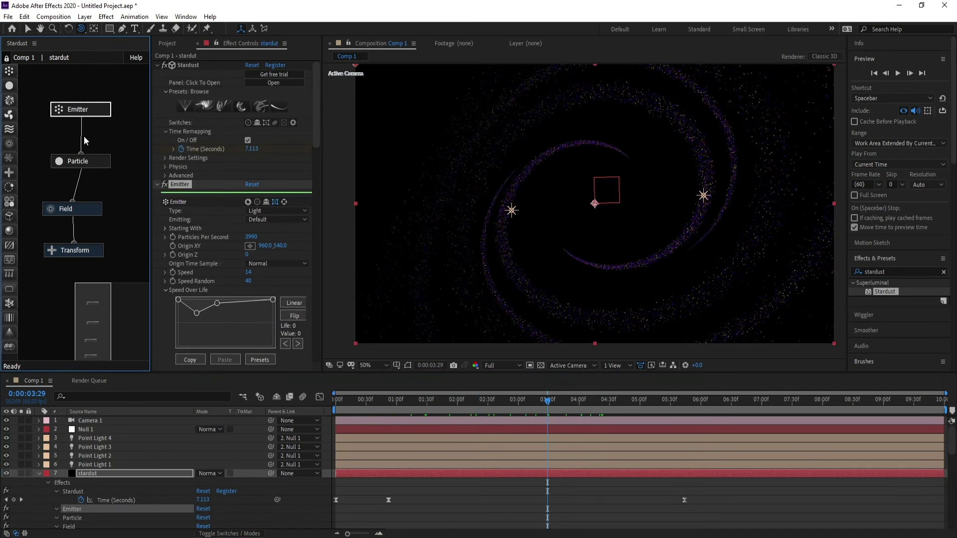
click(248, 273)
text(1)
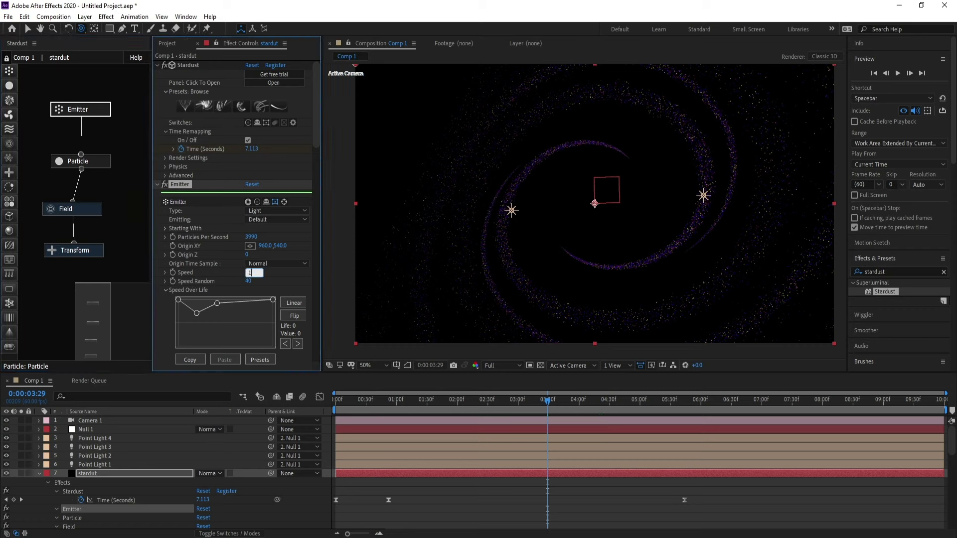
key(Return)
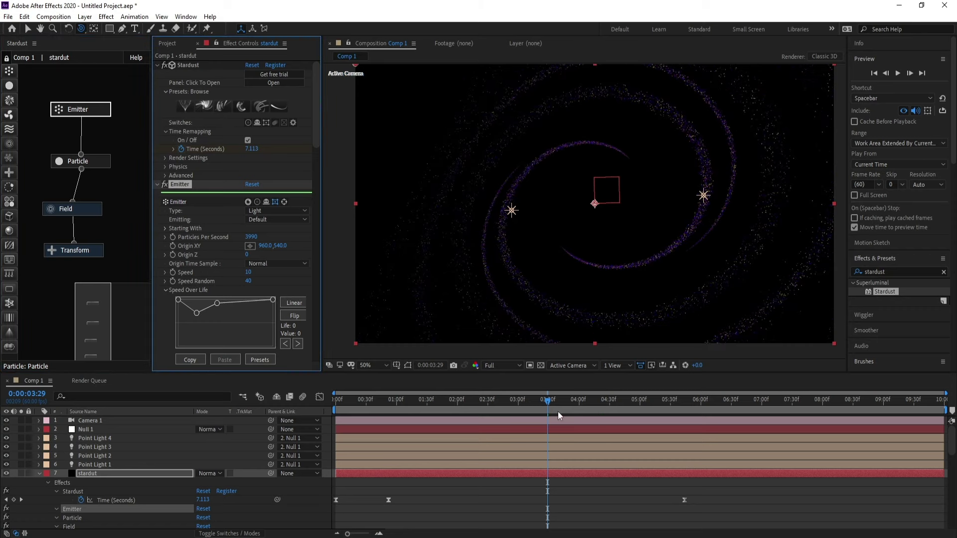
Step: Scrub the timeline to review the tightened spiral at different times
drag(558, 415, 393, 412)
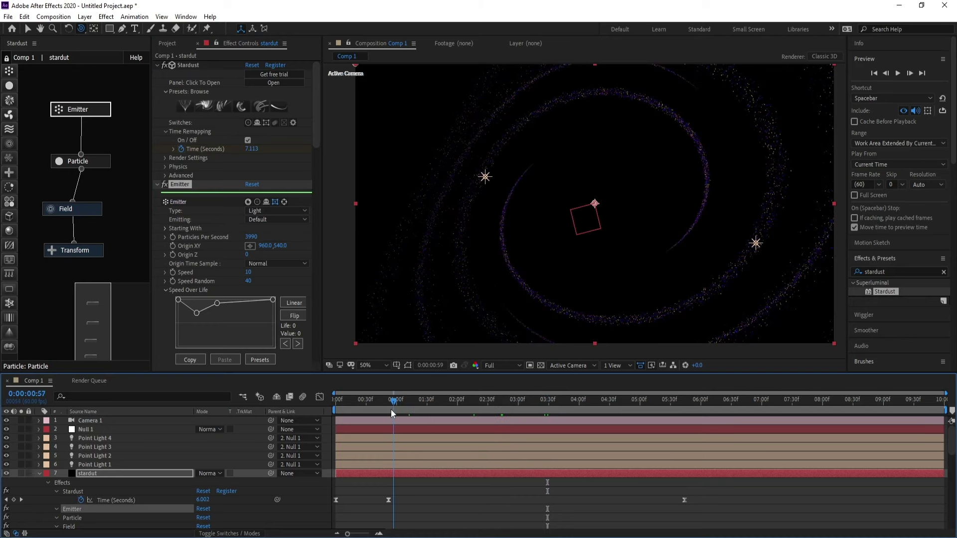
drag(391, 408, 700, 413)
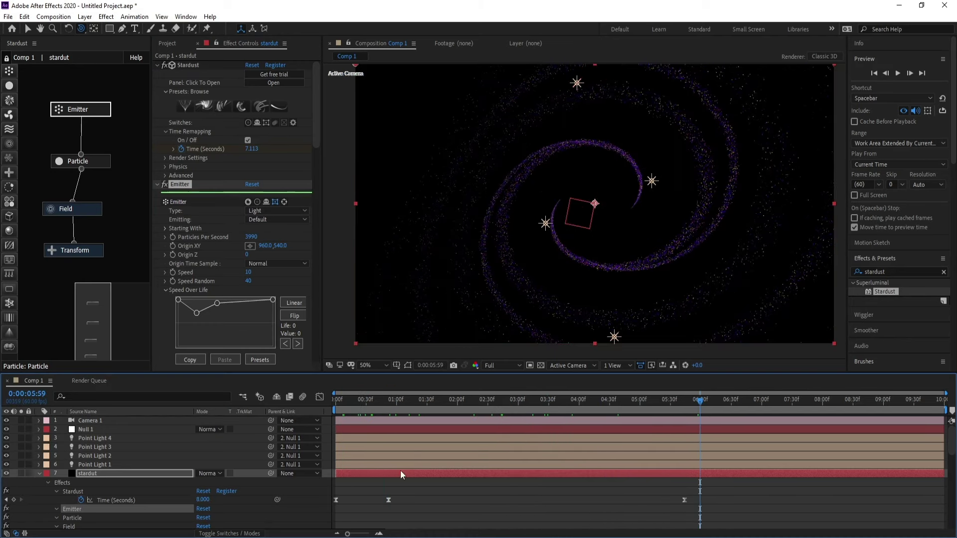
click(39, 474)
Step: Create a solid layer named BG and move it to the bottom of the stack
click(113, 504)
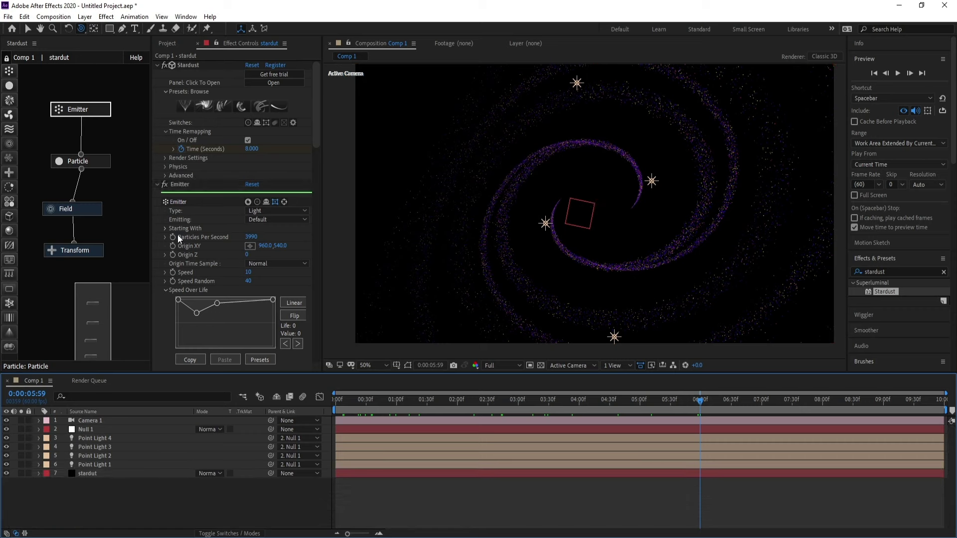
click(85, 16)
click(279, 40)
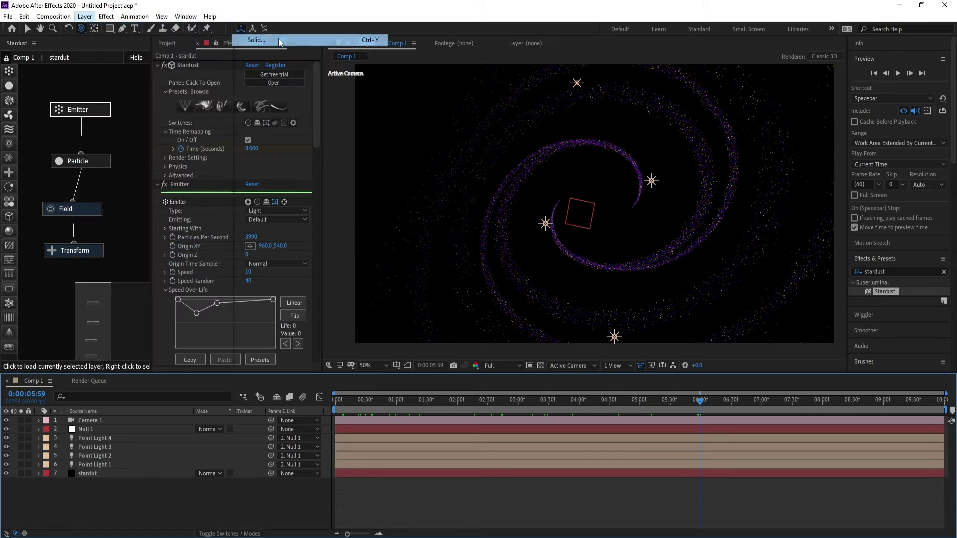
text(BG)
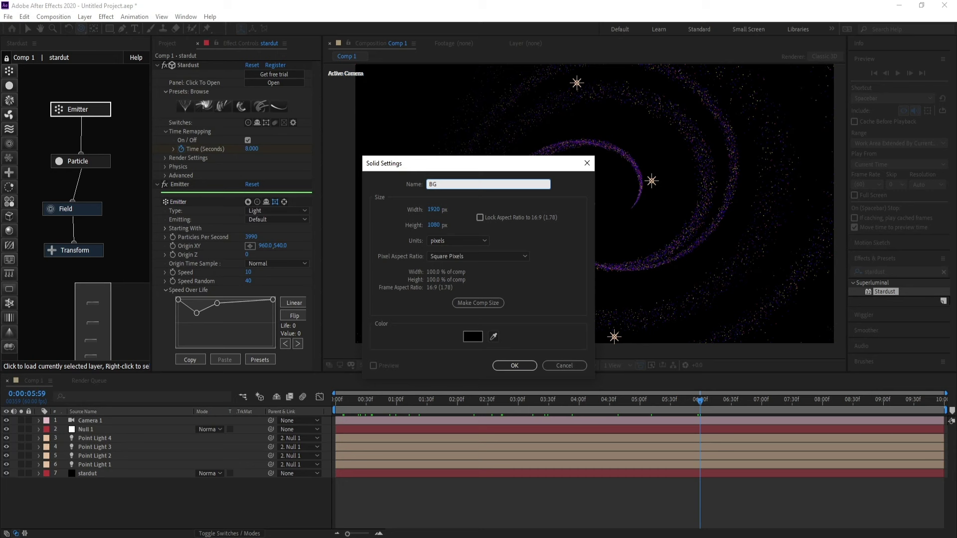
key(Return)
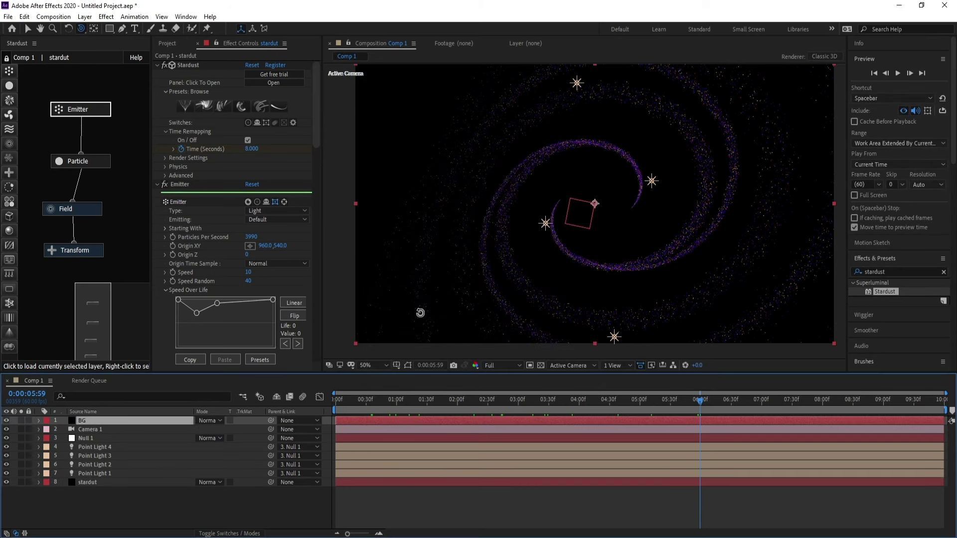
drag(90, 422, 91, 498)
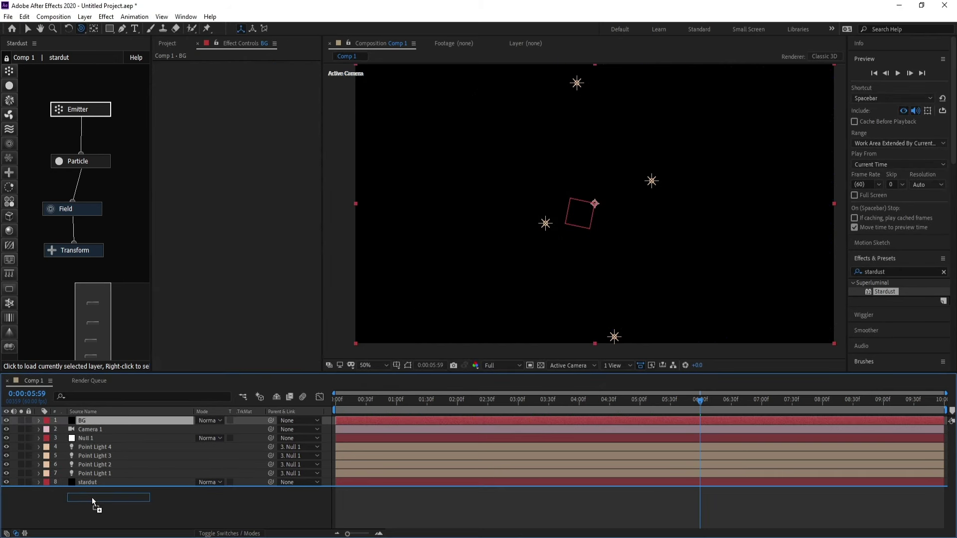
Step: Apply a black-to-white Gradient Ramp to the BG layer
click(101, 18)
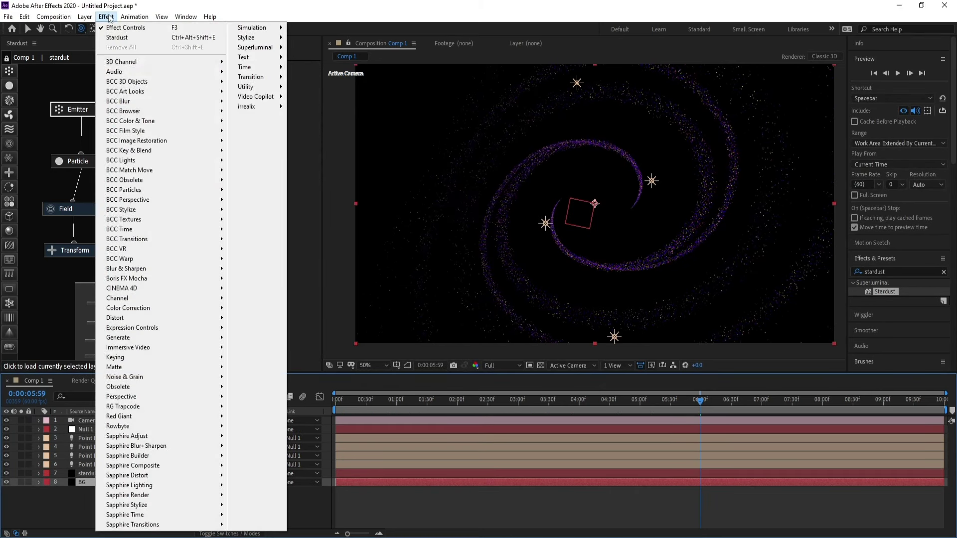
mouse_move(194, 312)
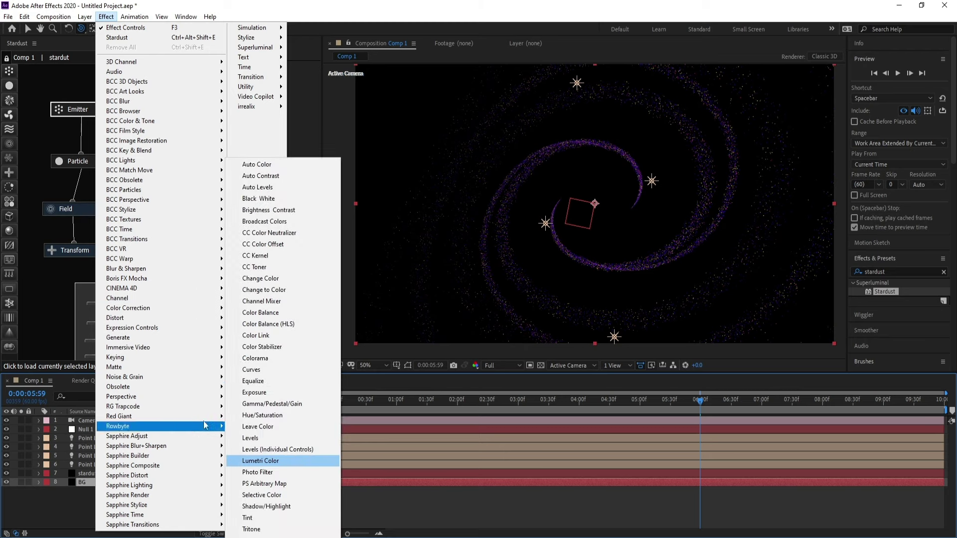
mouse_move(154, 330)
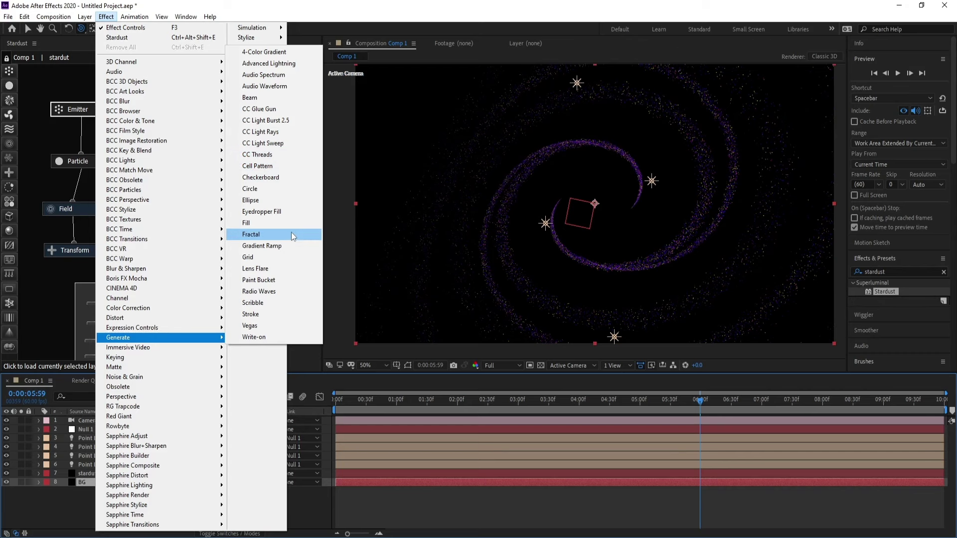
click(293, 246)
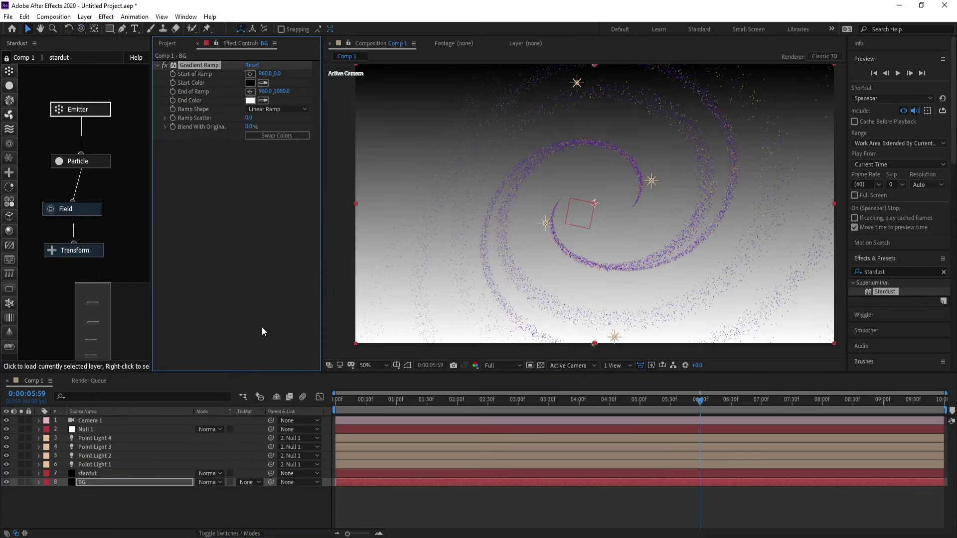
Step: Set the BG Gradient Ramp end colour to 000314 and start colour to 03011E
click(250, 100)
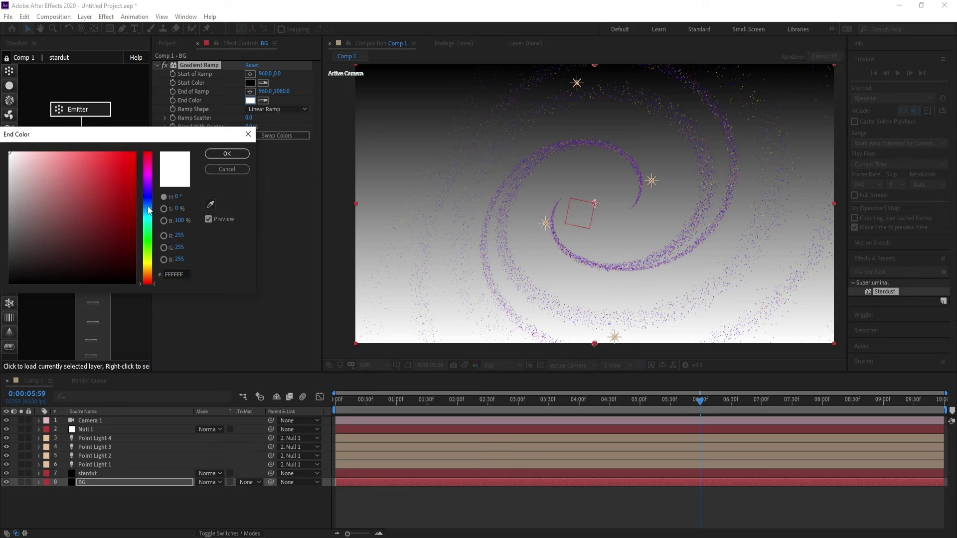
mouse_move(149, 211)
mouse_down()
mouse_move(148, 199)
mouse_move(137, 273)
mouse_up()
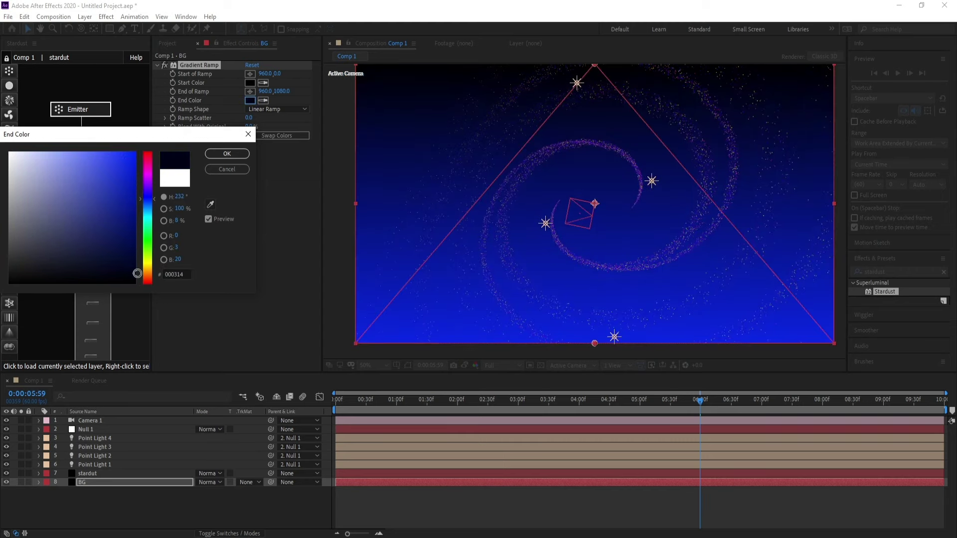
click(222, 154)
click(250, 83)
drag(149, 251, 148, 194)
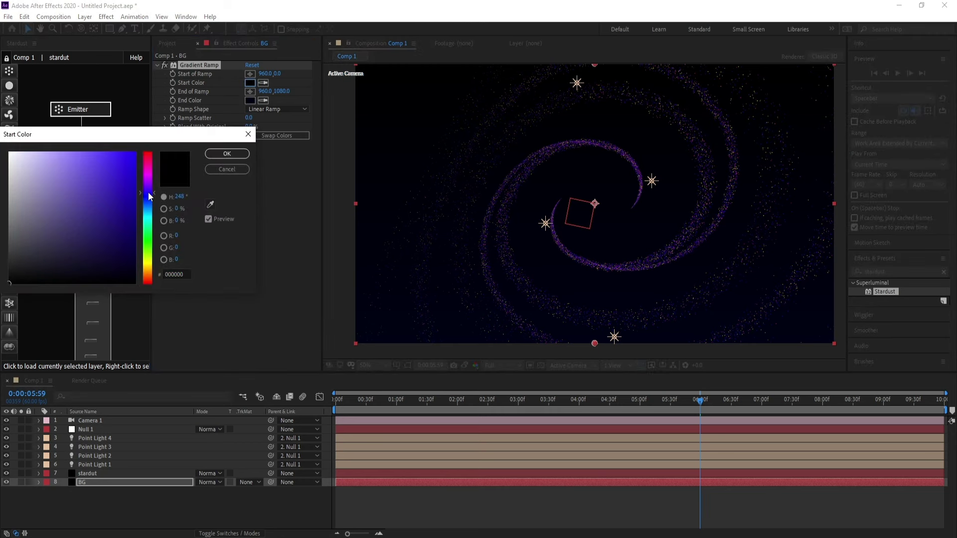
click(131, 269)
click(227, 154)
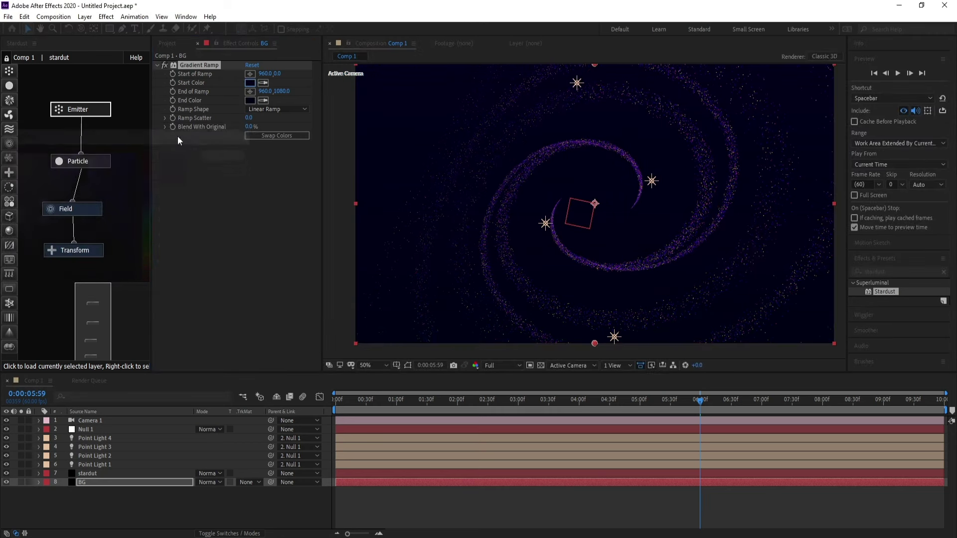
click(85, 16)
Step: Create a new adjustment layer and move it to the top of the layer stack
mouse_move(210, 28)
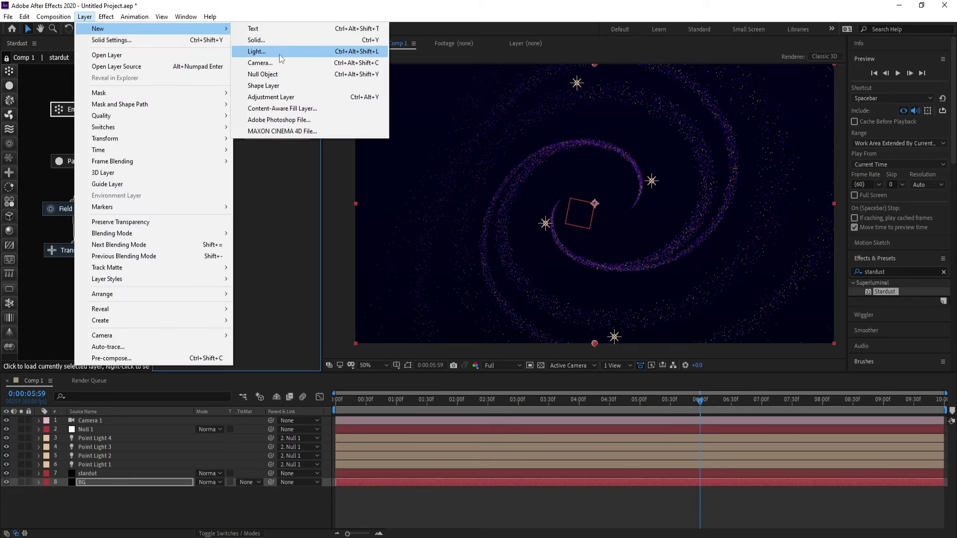
click(271, 97)
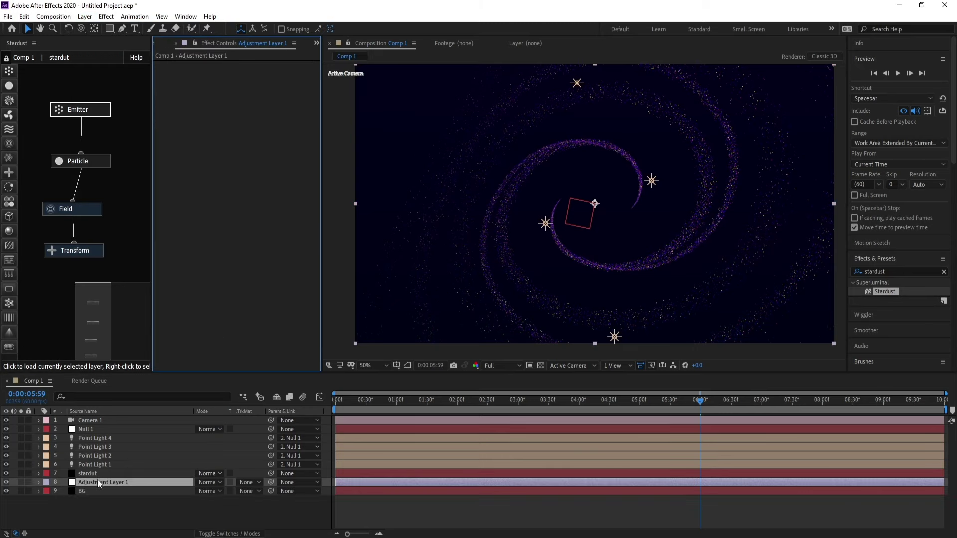
drag(99, 483, 104, 418)
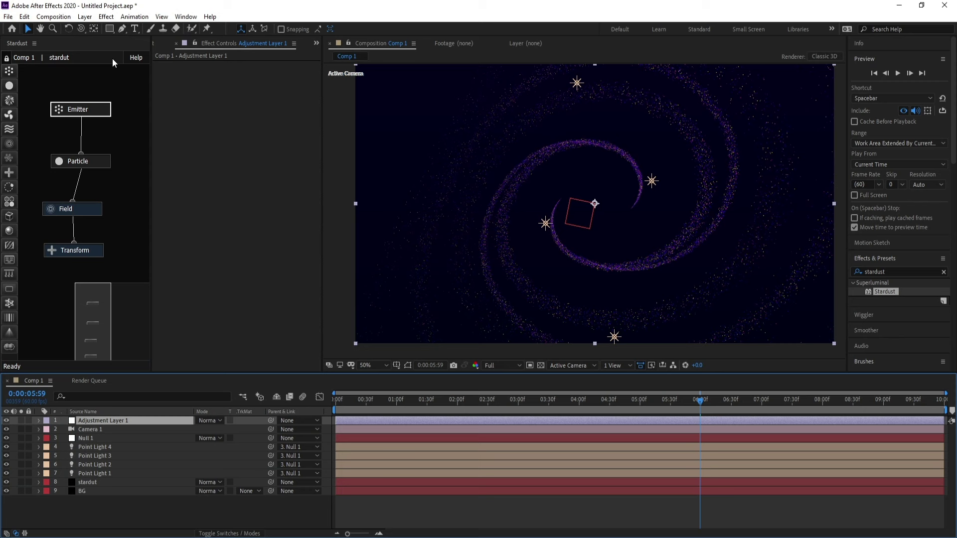
Step: Apply Stylize > Glow to the adjustment layer, duplicate it, and collapse both Glow effects
click(106, 16)
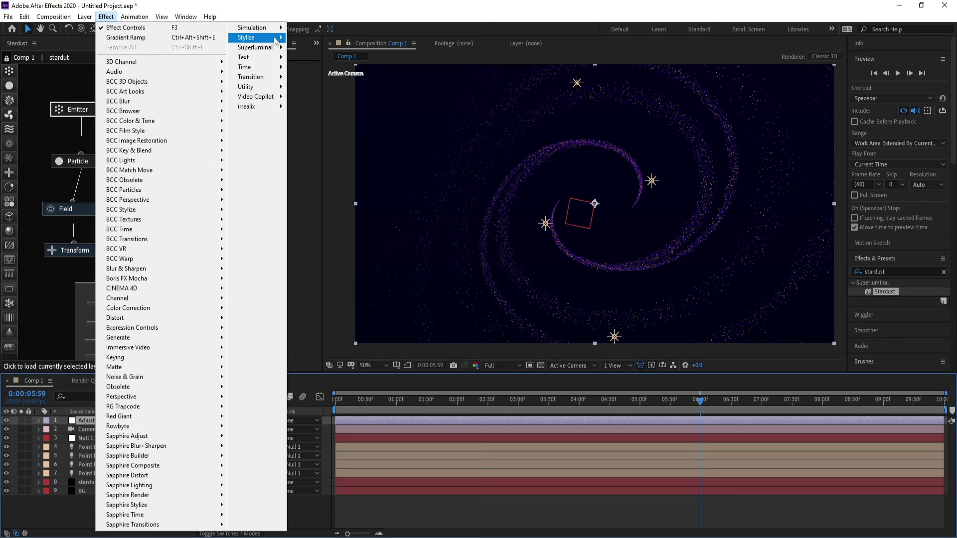
mouse_move(275, 39)
click(331, 222)
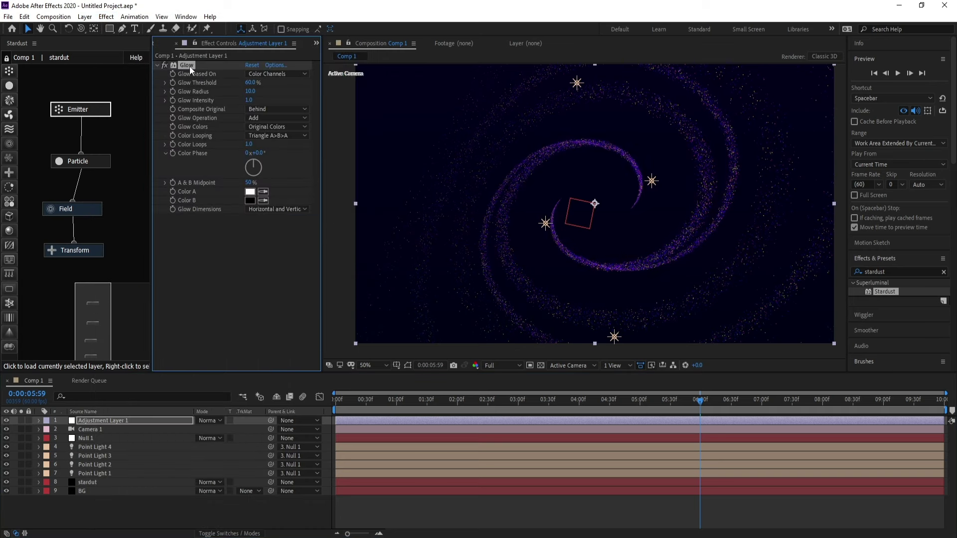
key(ctrl+d)
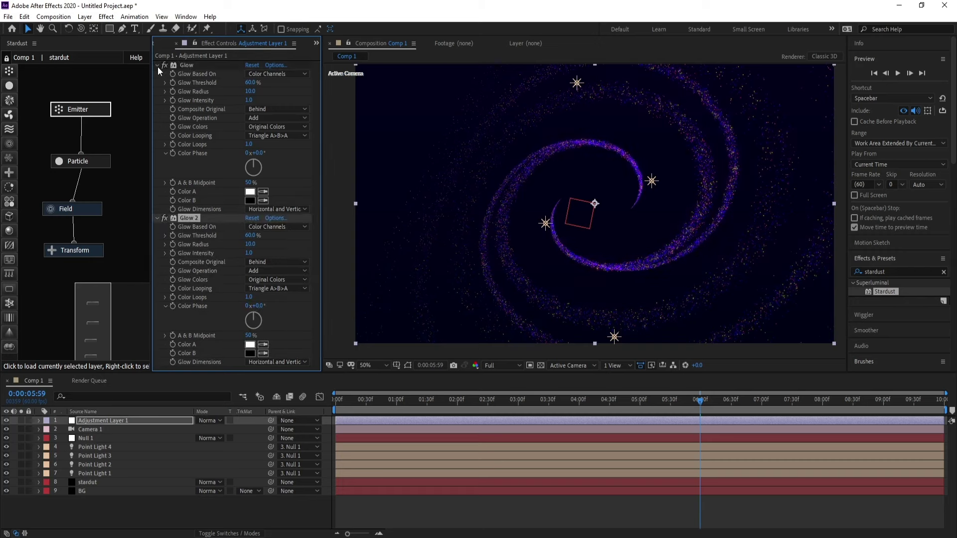
click(157, 66)
click(156, 73)
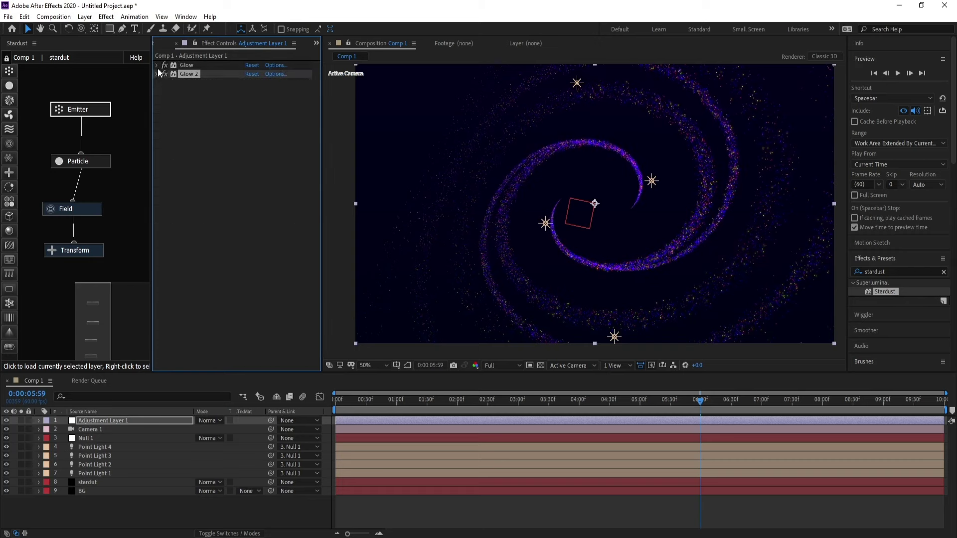
Step: Add Color Correction > Curves and bend the RGB curve into a contrast S-shape
click(108, 19)
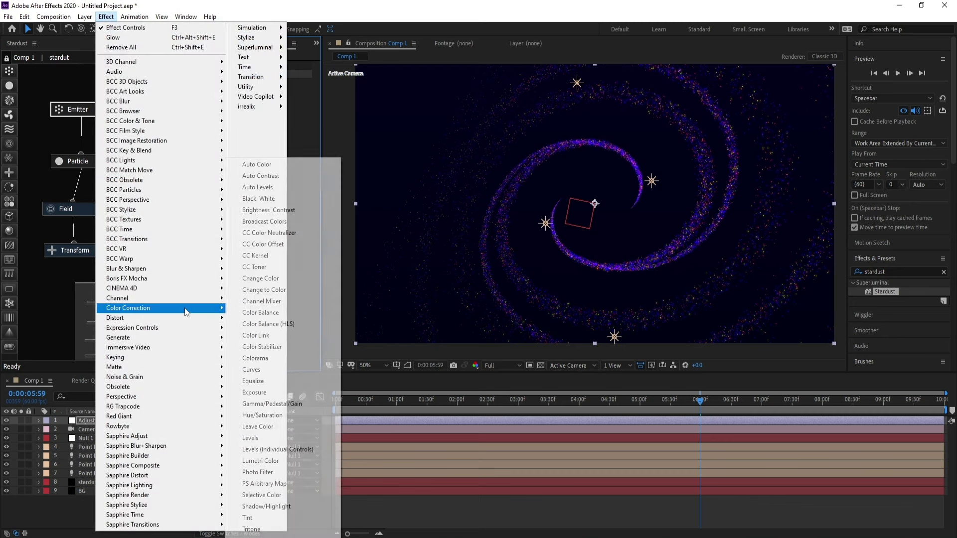
click(254, 370)
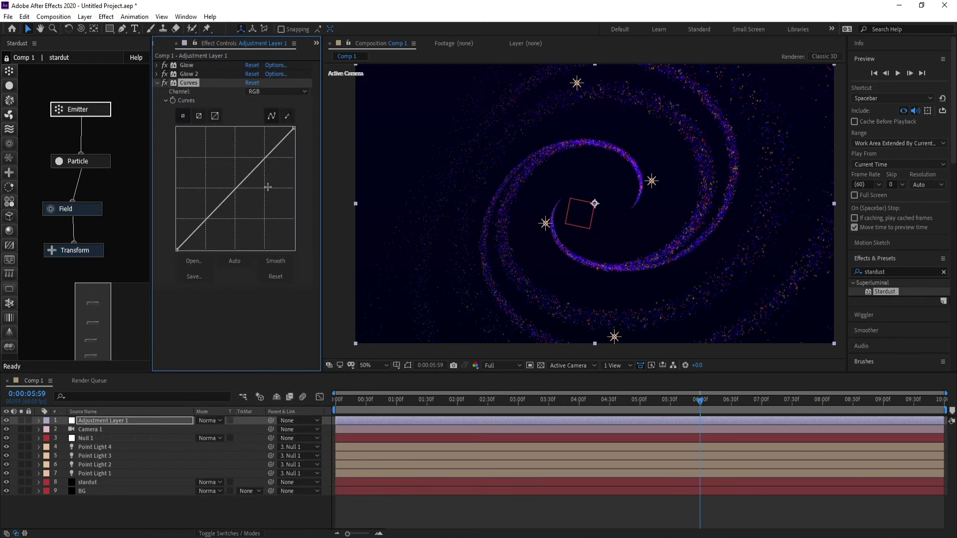
drag(265, 162, 255, 157)
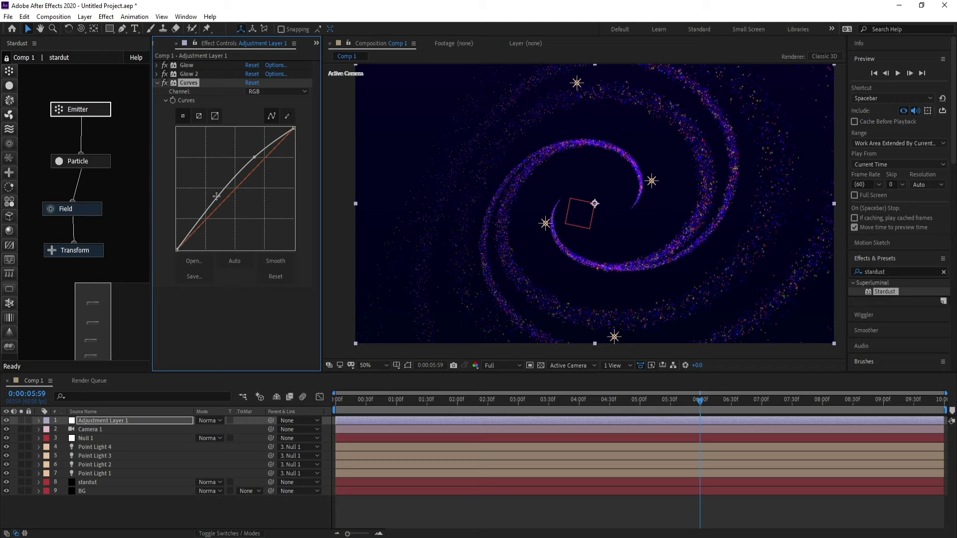
drag(220, 206, 222, 214)
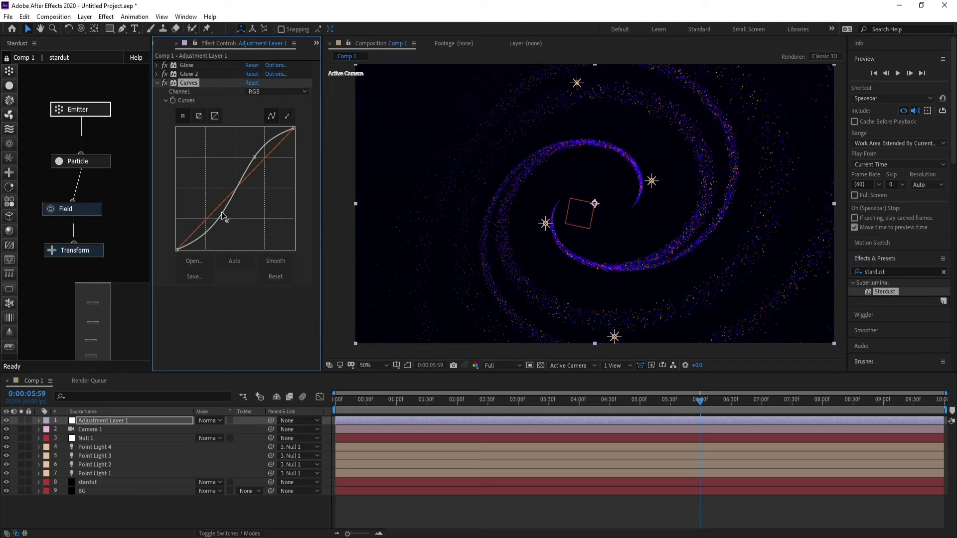
Step: Raise the Curves Alpha channel curve, then move the playhead back to the start
click(272, 92)
click(259, 148)
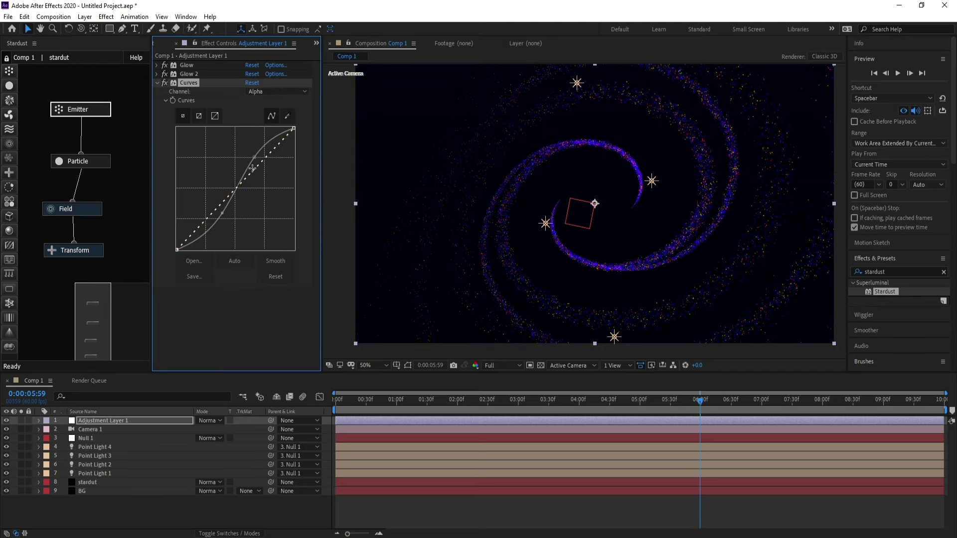
mouse_move(256, 170)
mouse_down()
mouse_move(252, 163)
mouse_move(230, 213)
mouse_up()
drag(700, 421, 344, 437)
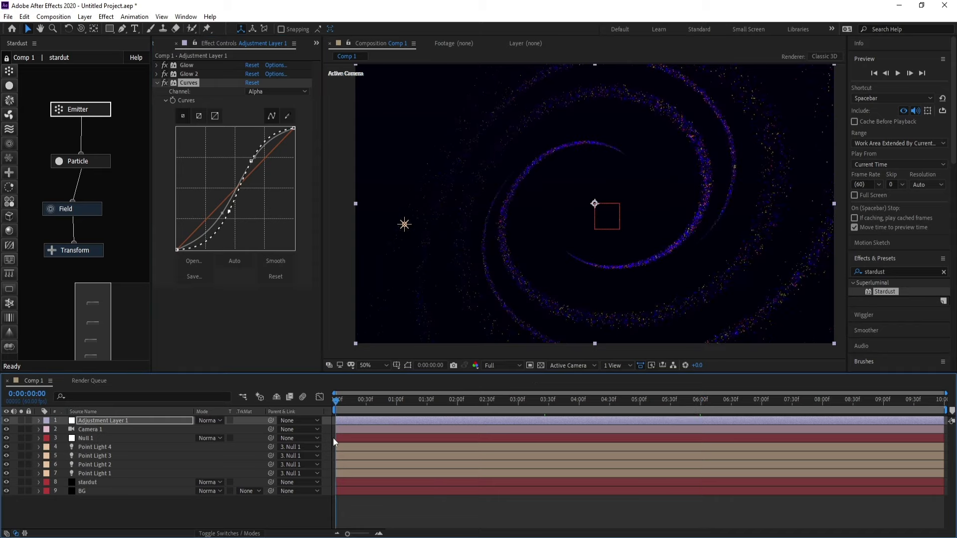
Step: Start Comp 1 preview playback from frame 0 with the spacebar
key(space)
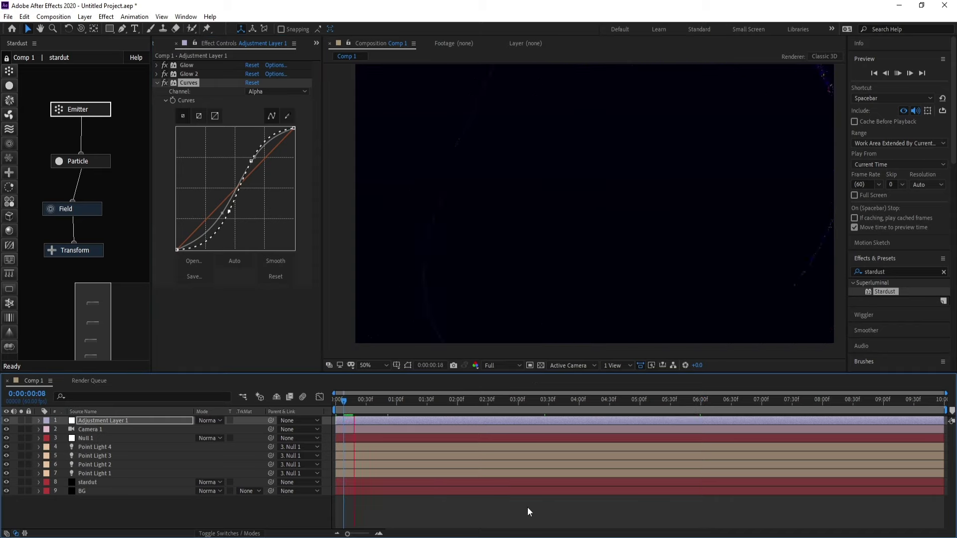